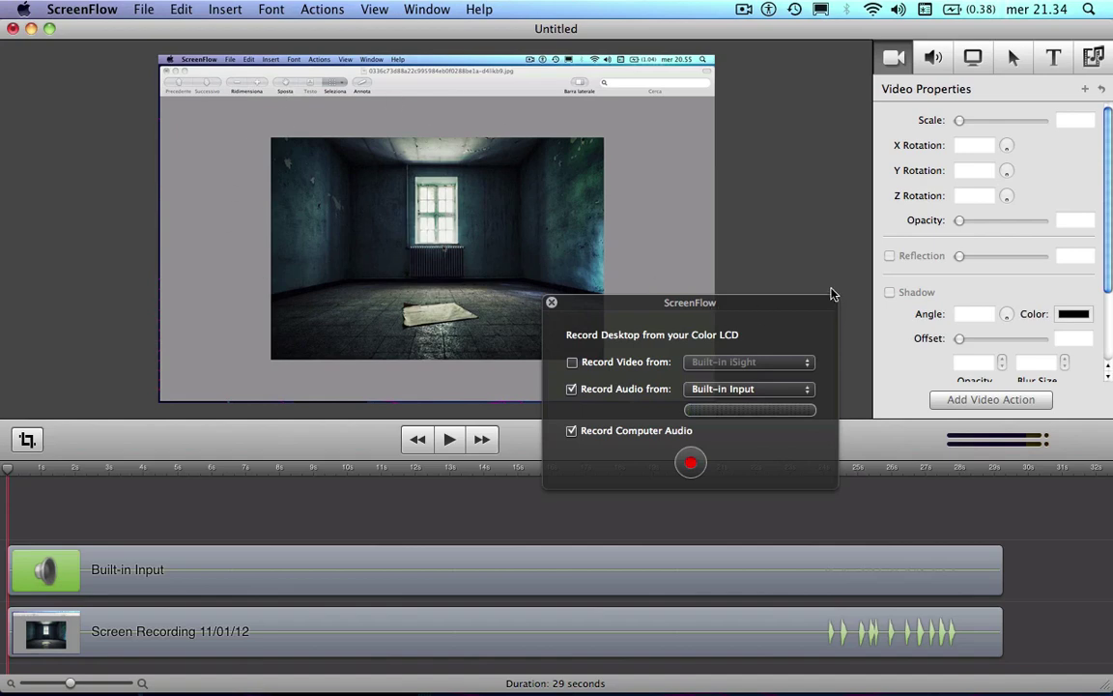
Close the desktop recording setup window and look over the recorder's stop and pause commands
drag(770, 307, 768, 236)
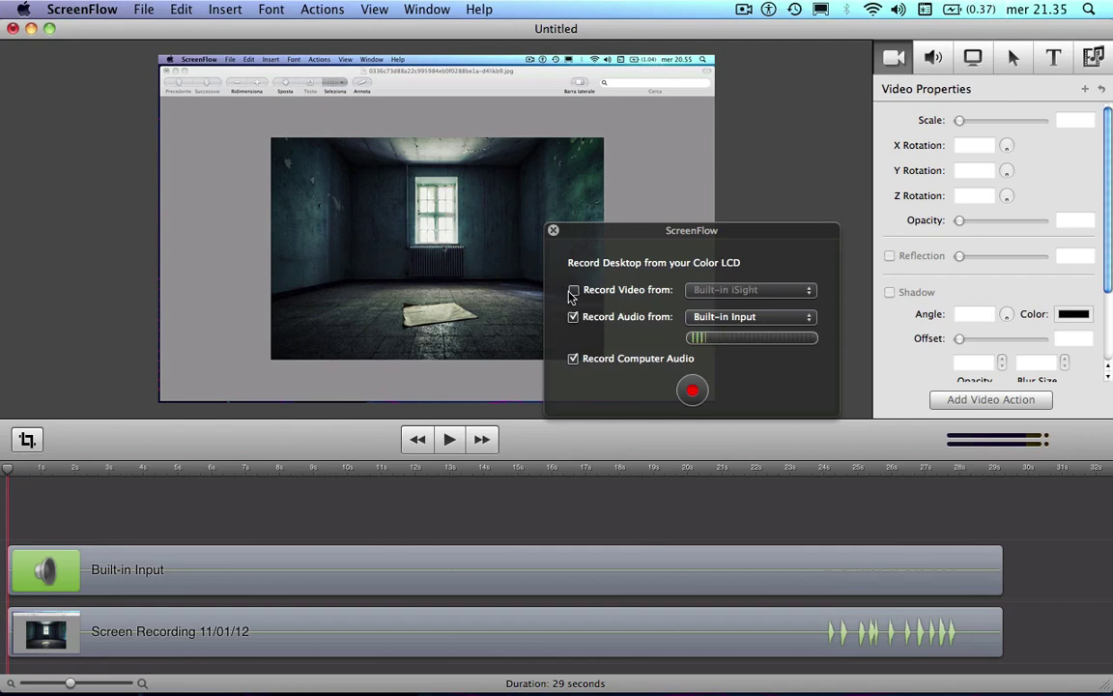
click(694, 390)
click(554, 232)
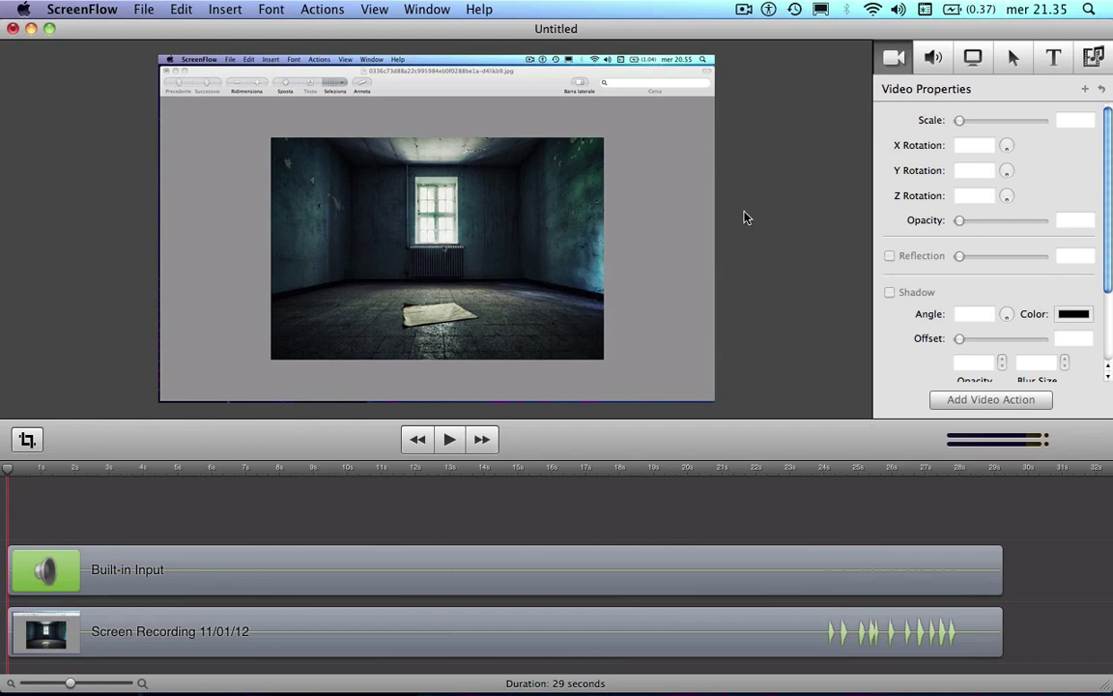
click(743, 10)
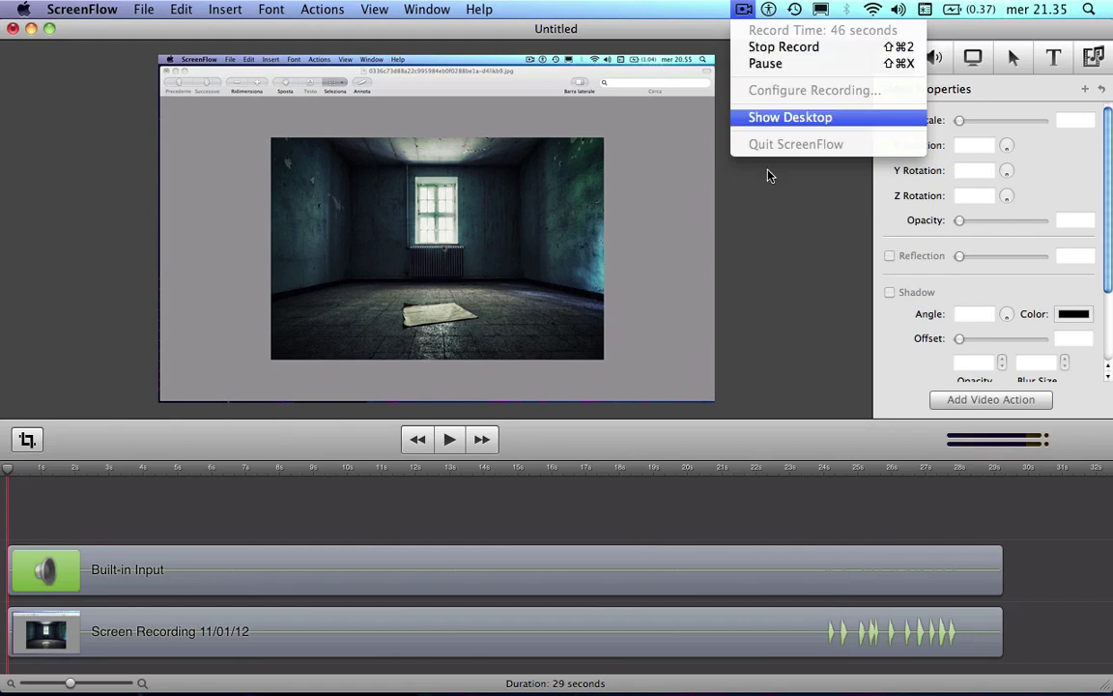
click(319, 393)
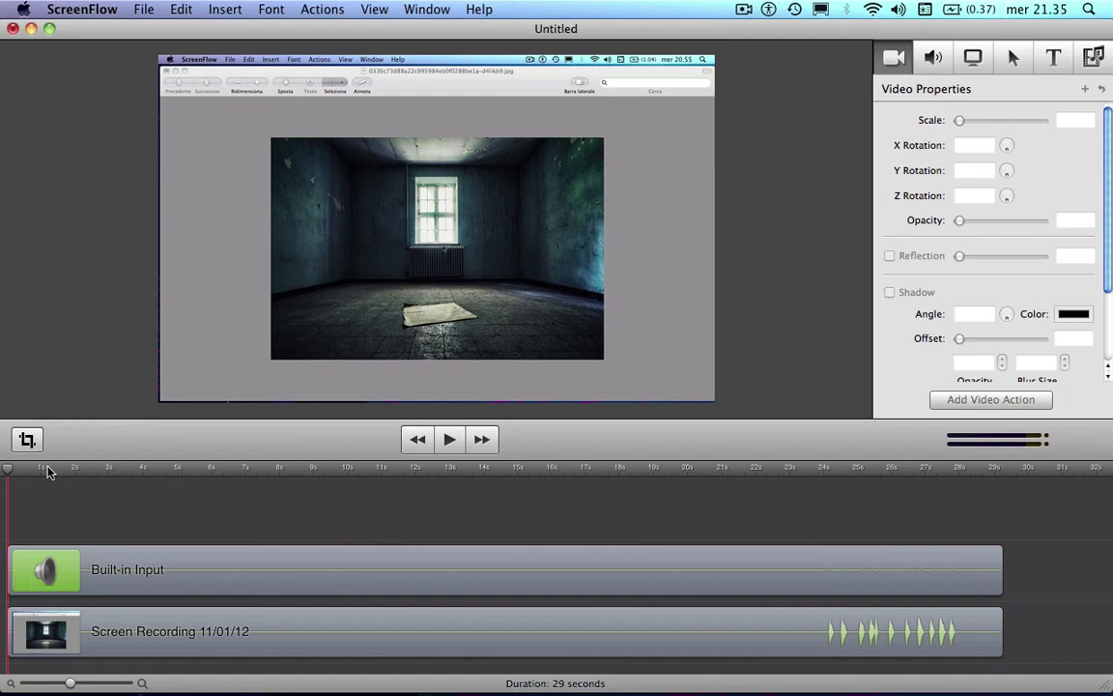
Delete the Built-in Input audio clip and move the screen recording clip up into the freed track
drag(49, 470, 5, 521)
click(236, 569)
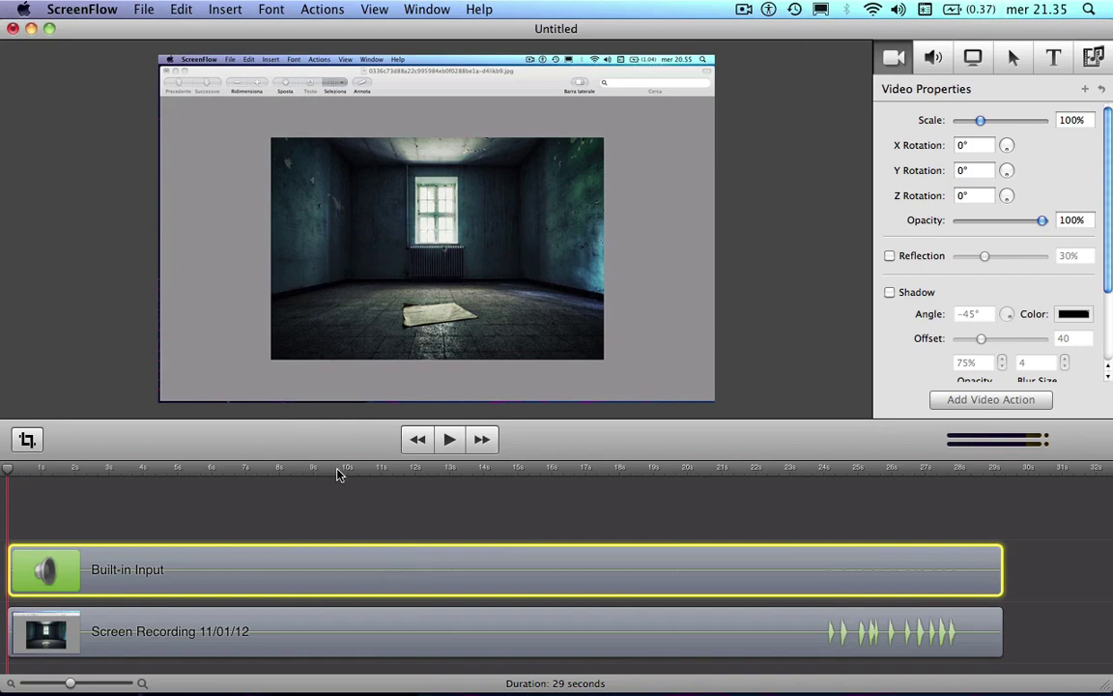
drag(374, 475, 432, 490)
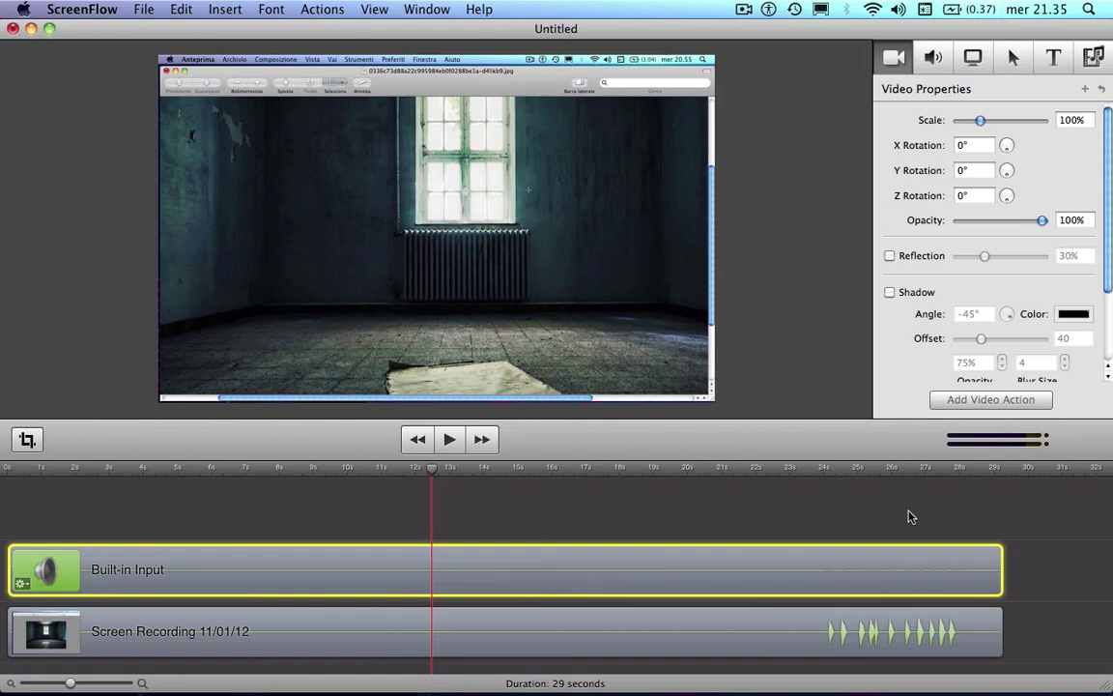
drag(878, 470, 603, 456)
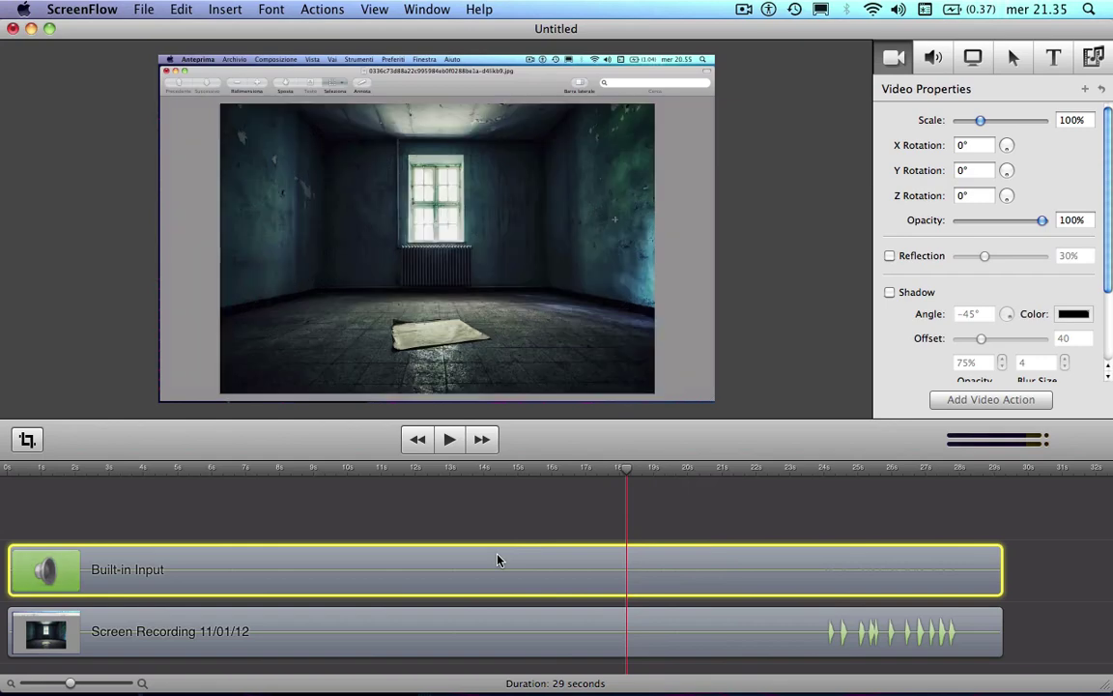
key(Delete)
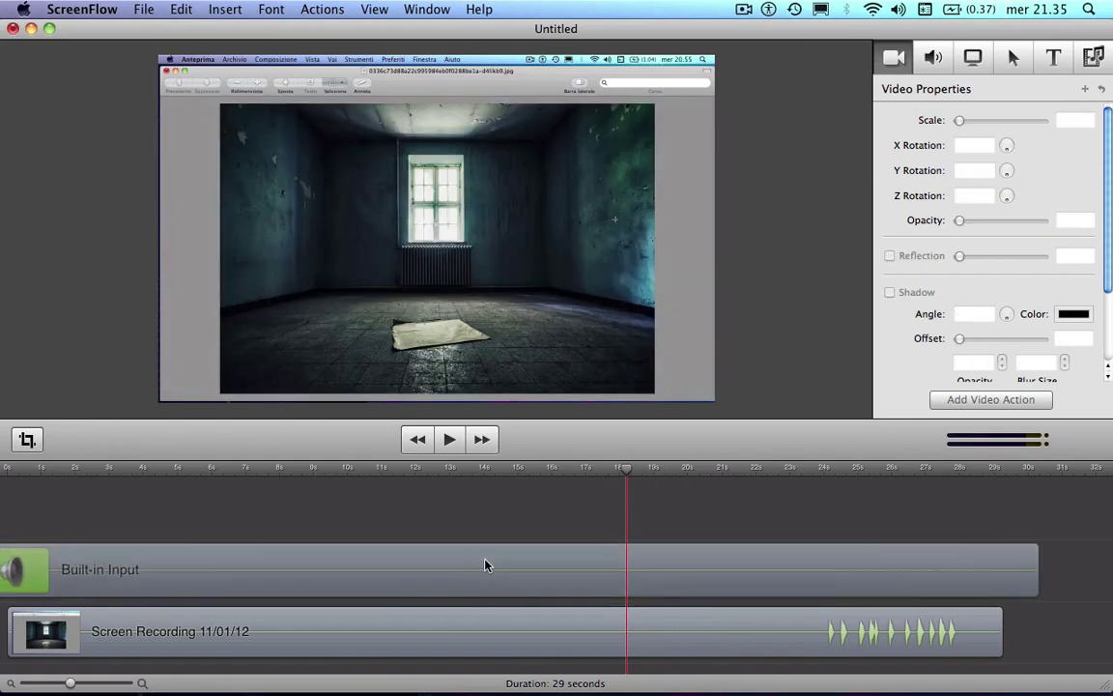
drag(266, 625, 404, 557)
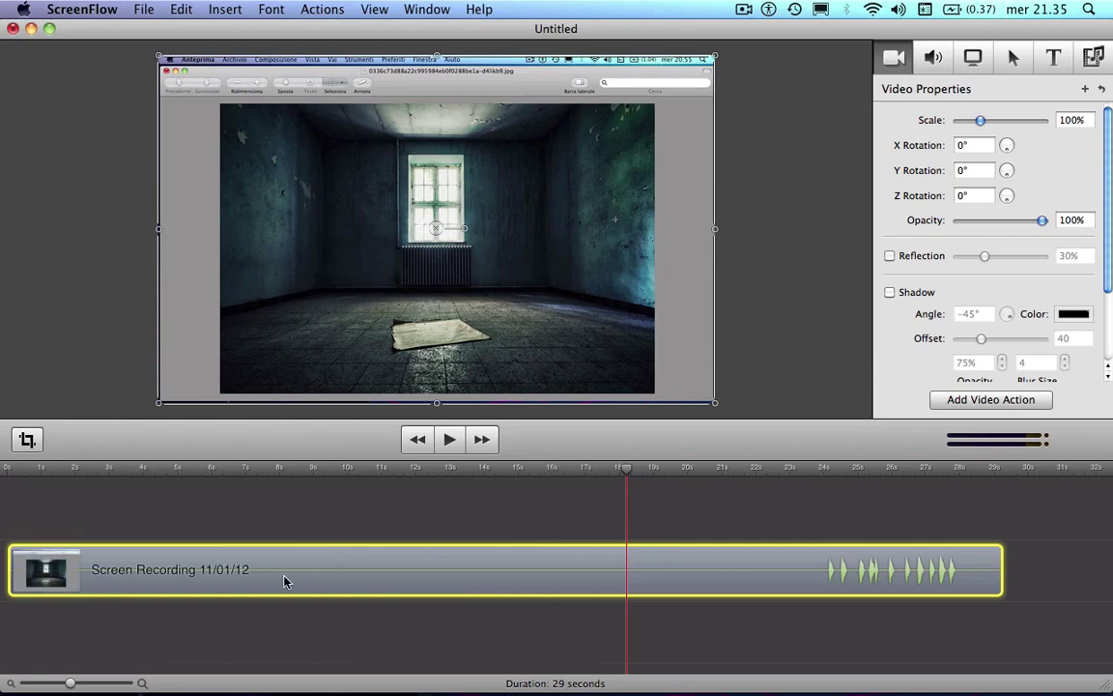
Scrub through the screen recording and play back the section with computer audio from about 24 seconds
drag(444, 480, 402, 483)
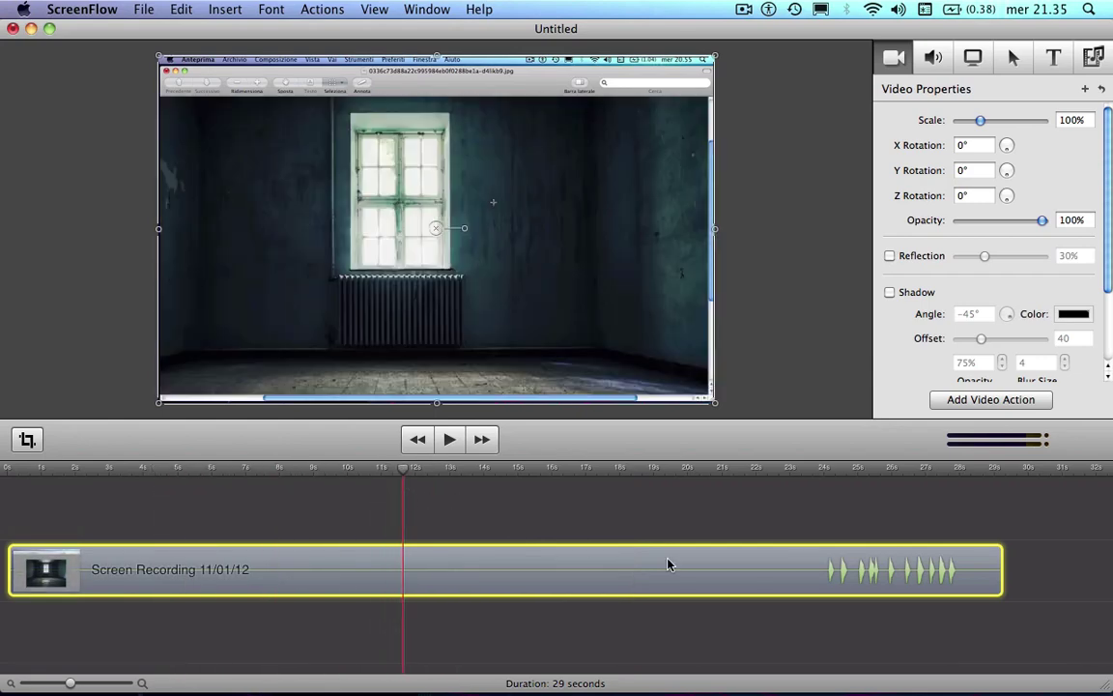
click(828, 483)
click(461, 439)
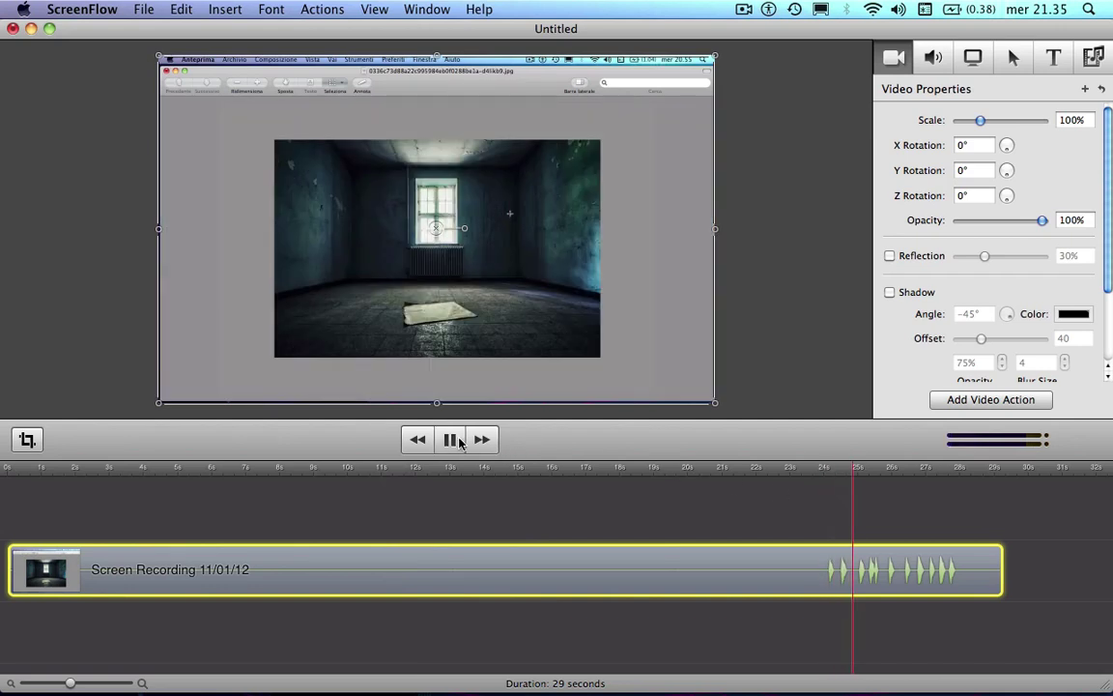
click(460, 441)
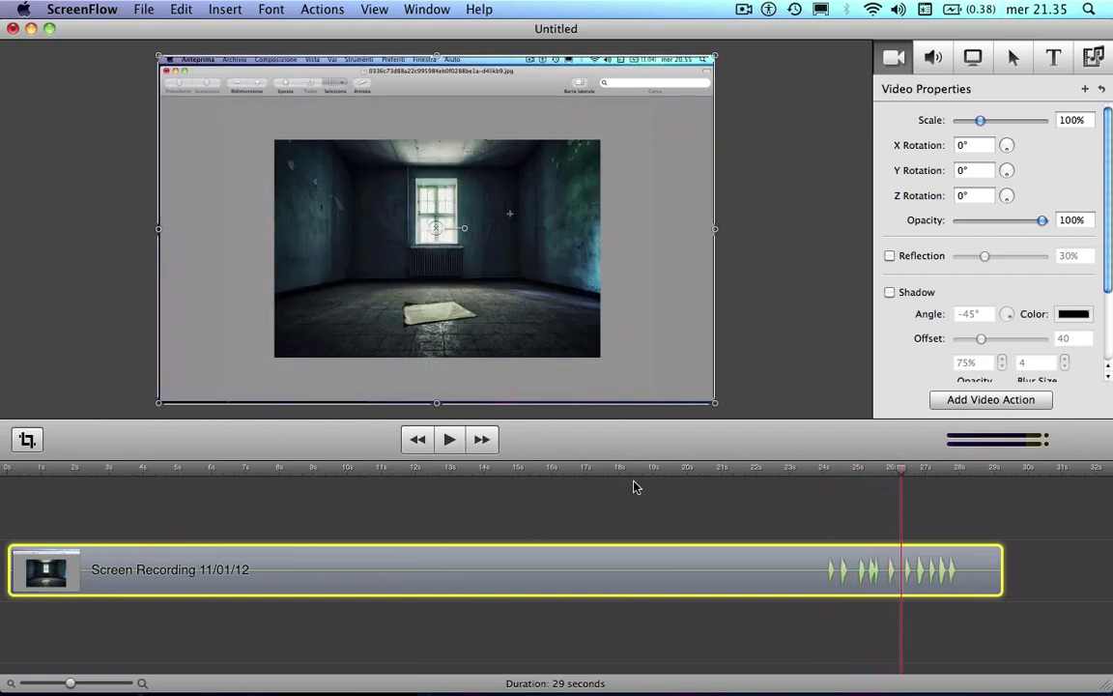
Detach the audio from the screen recording clip
drag(636, 468, 345, 449)
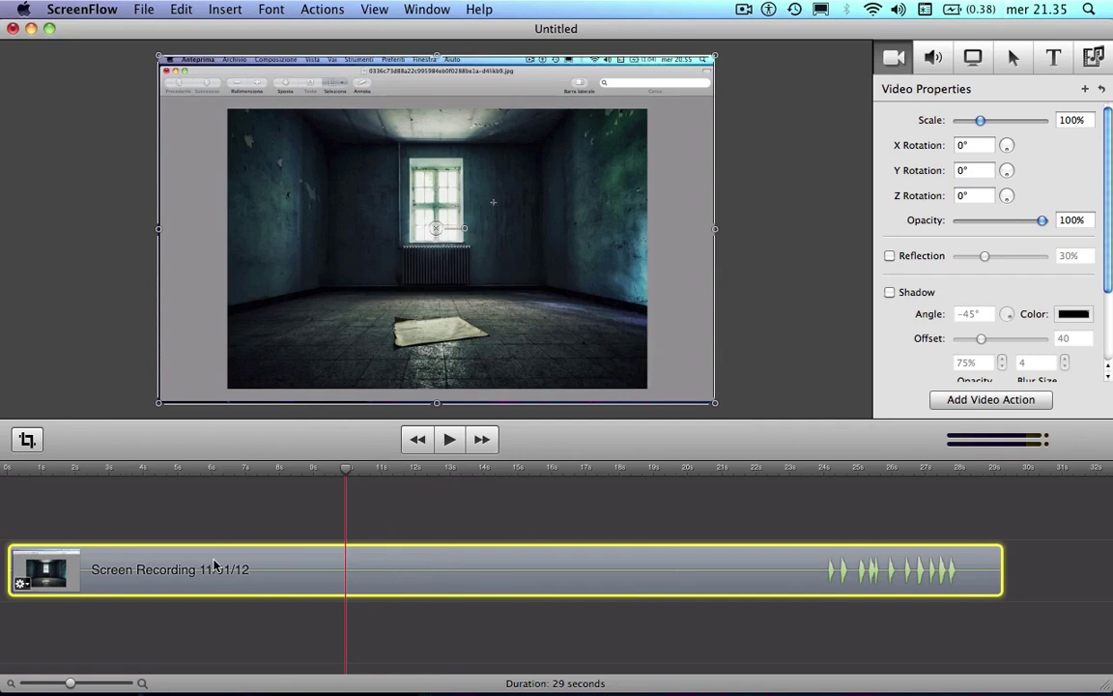
right_click(431, 578)
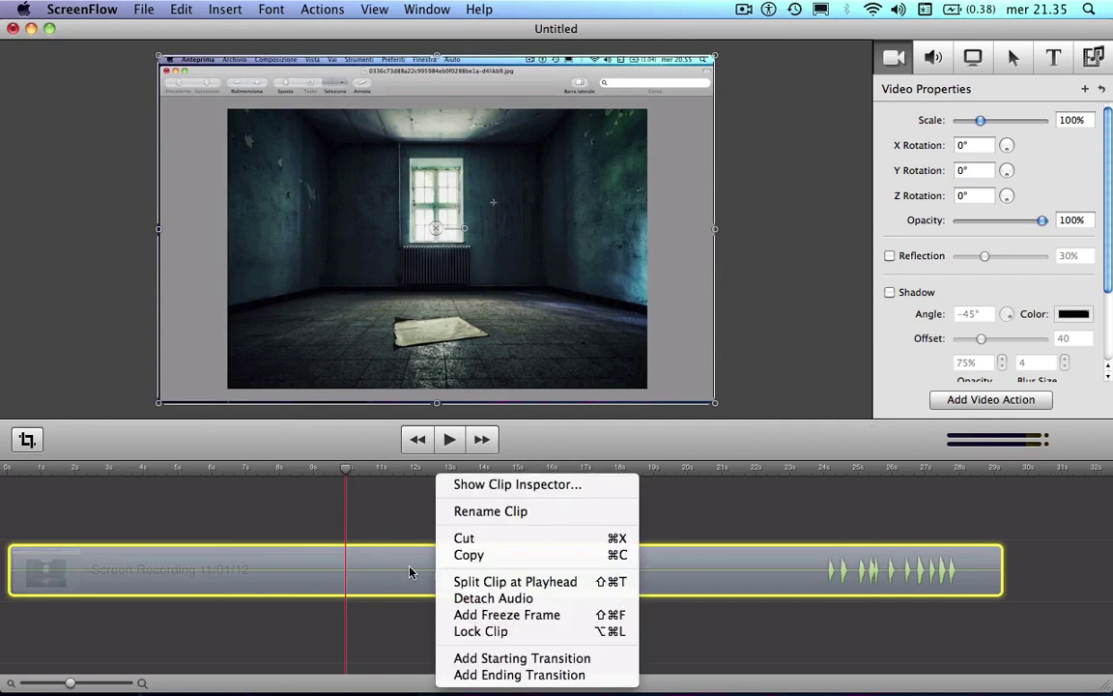
click(513, 599)
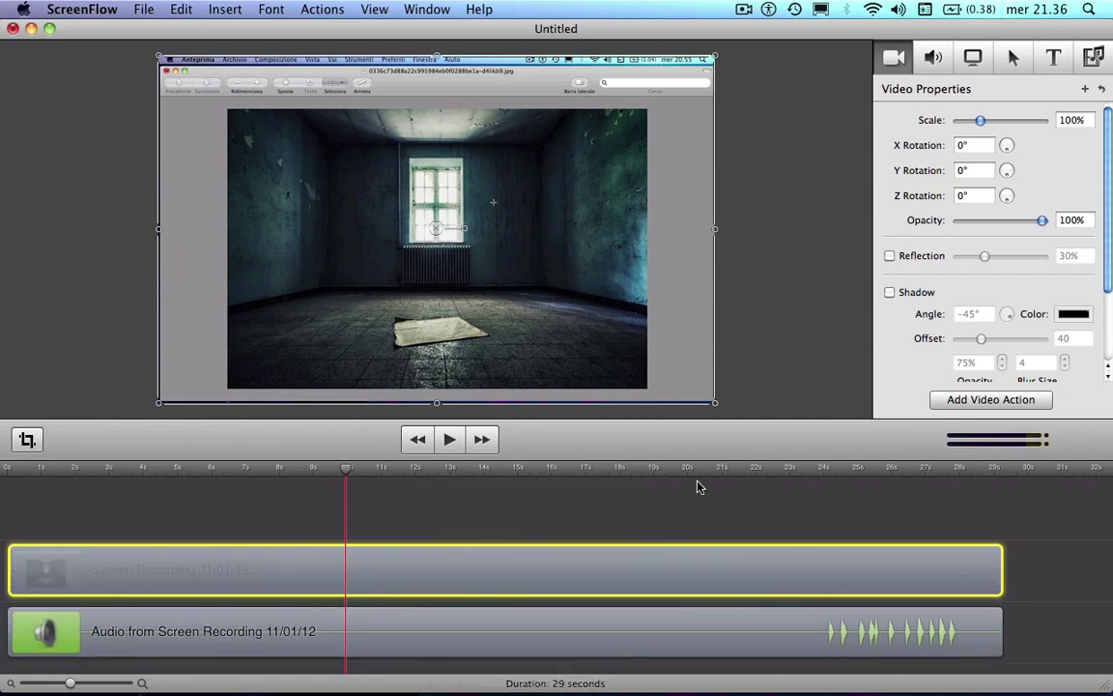
Split the screen recording clip and its detached audio together at about 21 seconds
drag(699, 487, 725, 495)
click(640, 642)
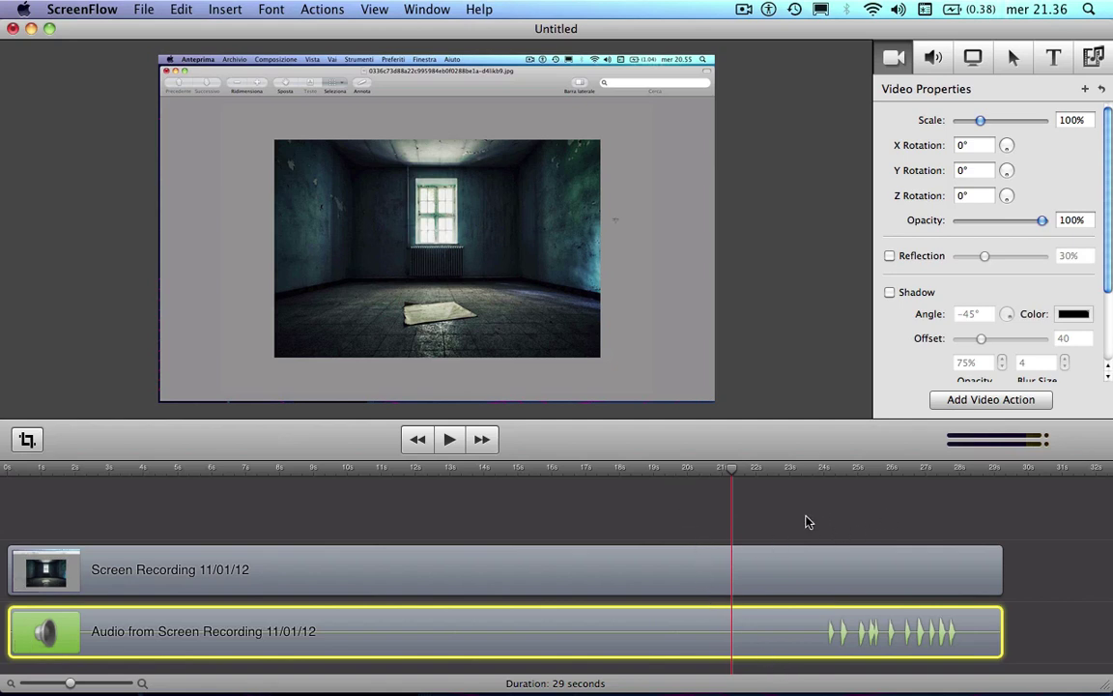
drag(808, 522, 753, 603)
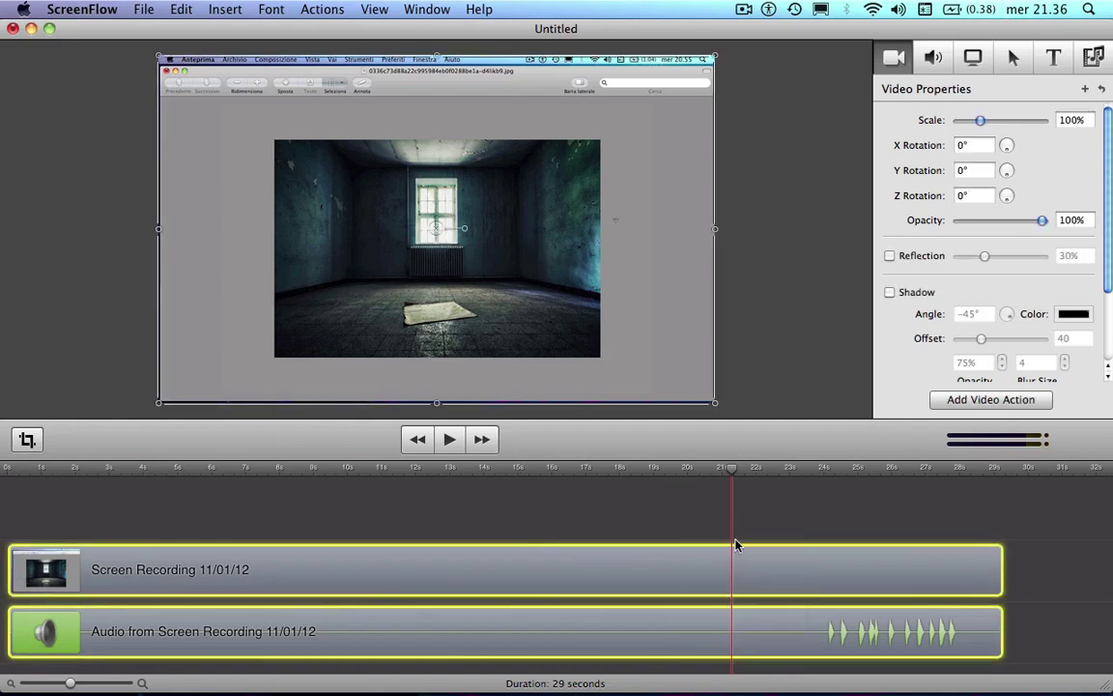
click(763, 600)
click(765, 631)
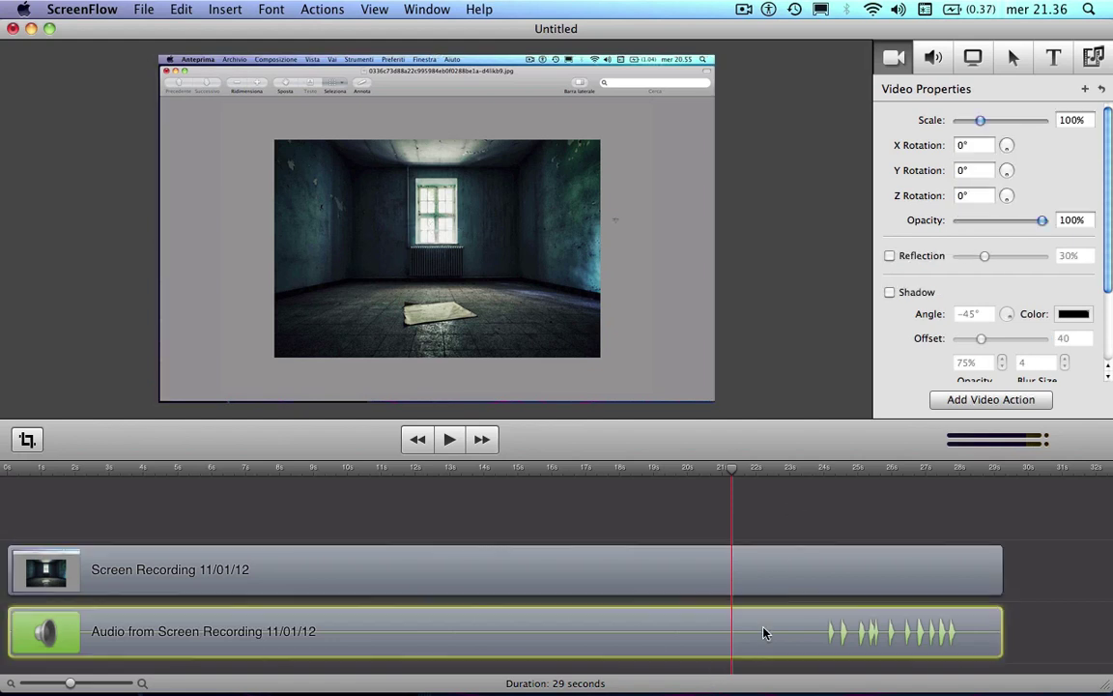
drag(777, 541, 745, 628)
right_click(746, 630)
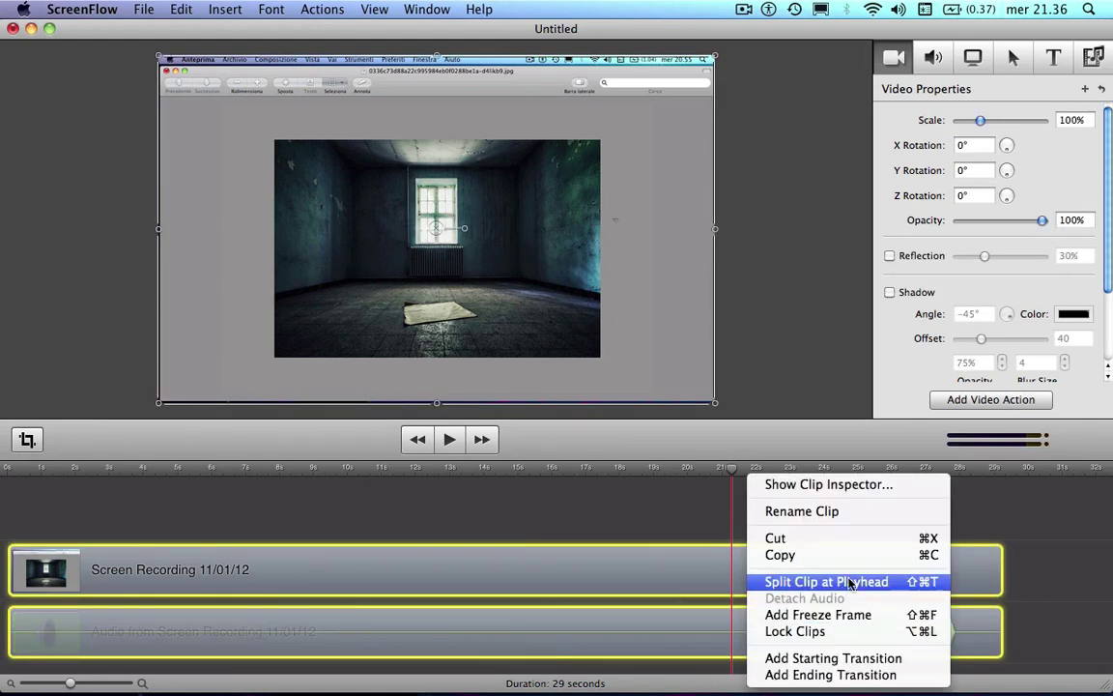
click(784, 582)
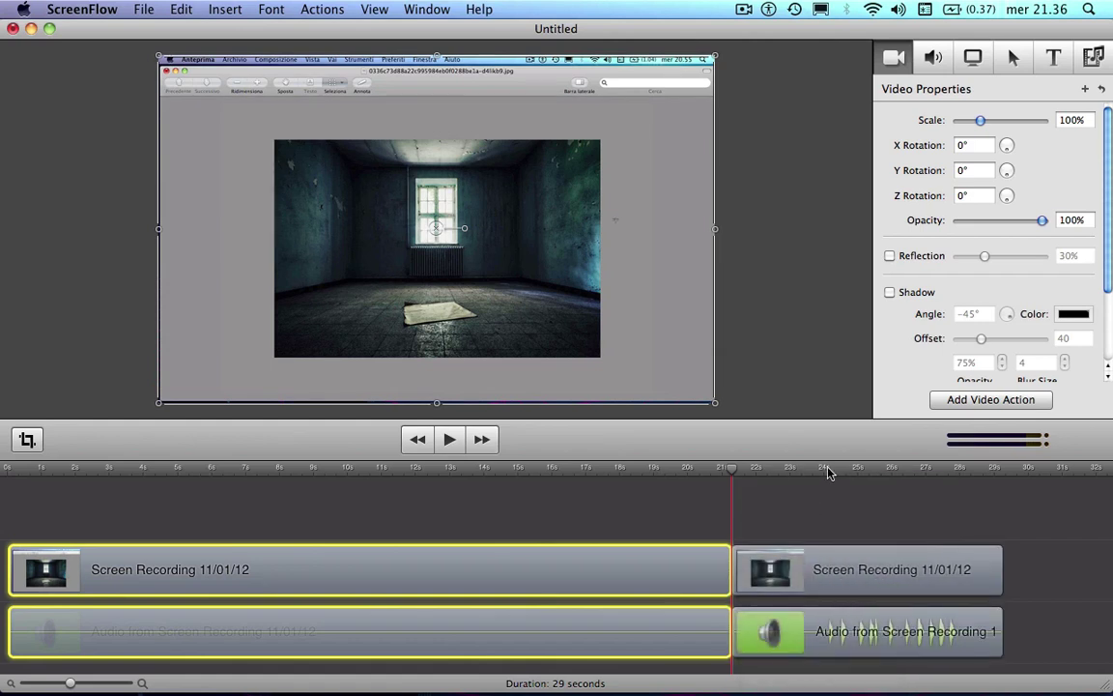
Split the trailing video and audio pieces at about 24 seconds and delete the section between the two cuts
click(827, 471)
click(788, 582)
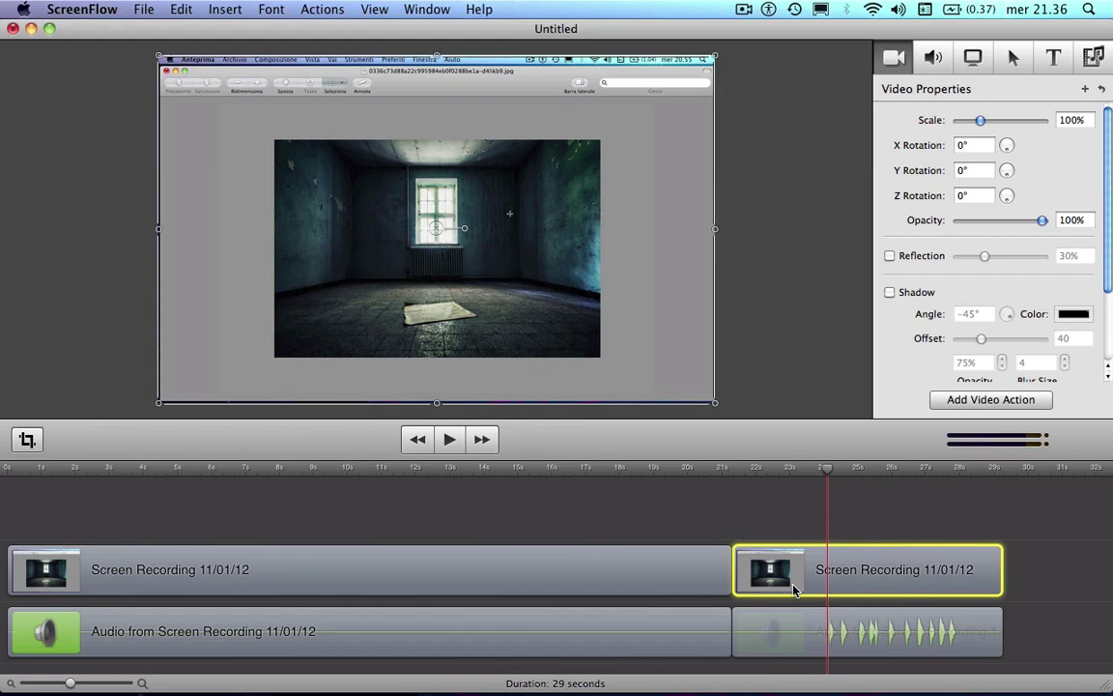
super+click(763, 628)
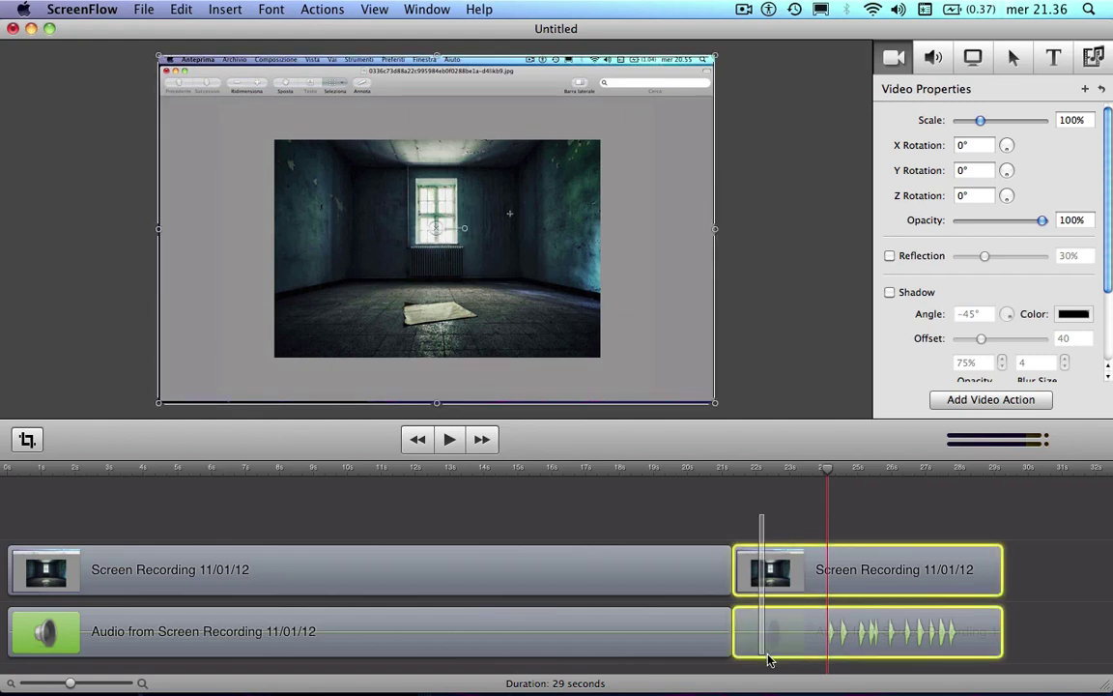
right_click(808, 591)
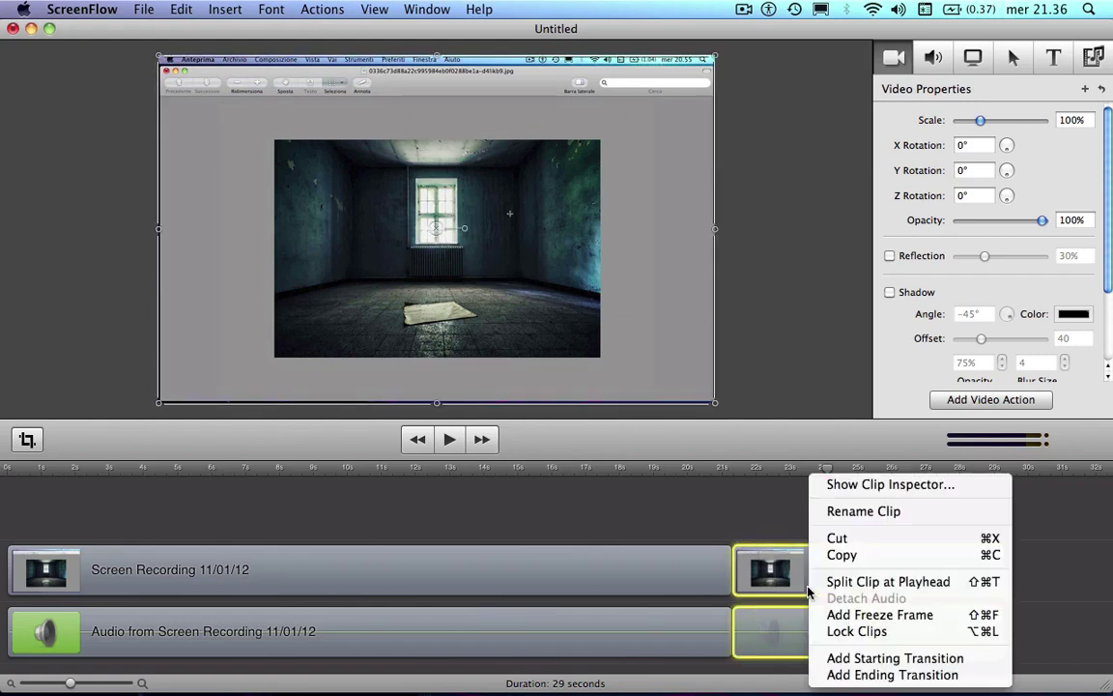
click(876, 582)
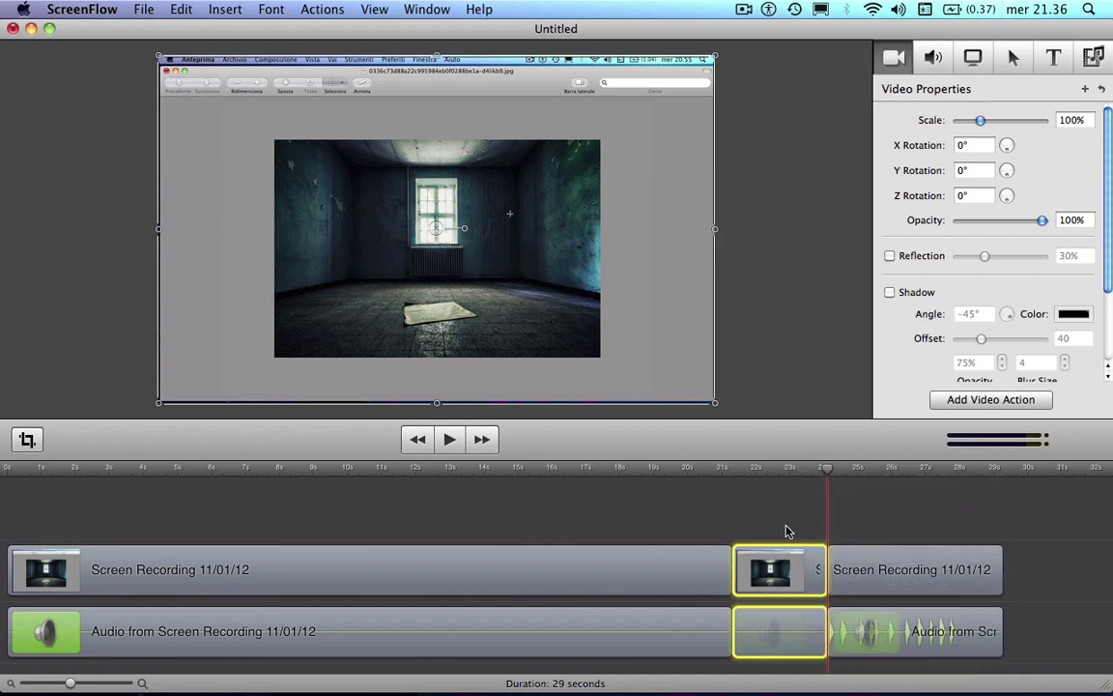
key(Delete)
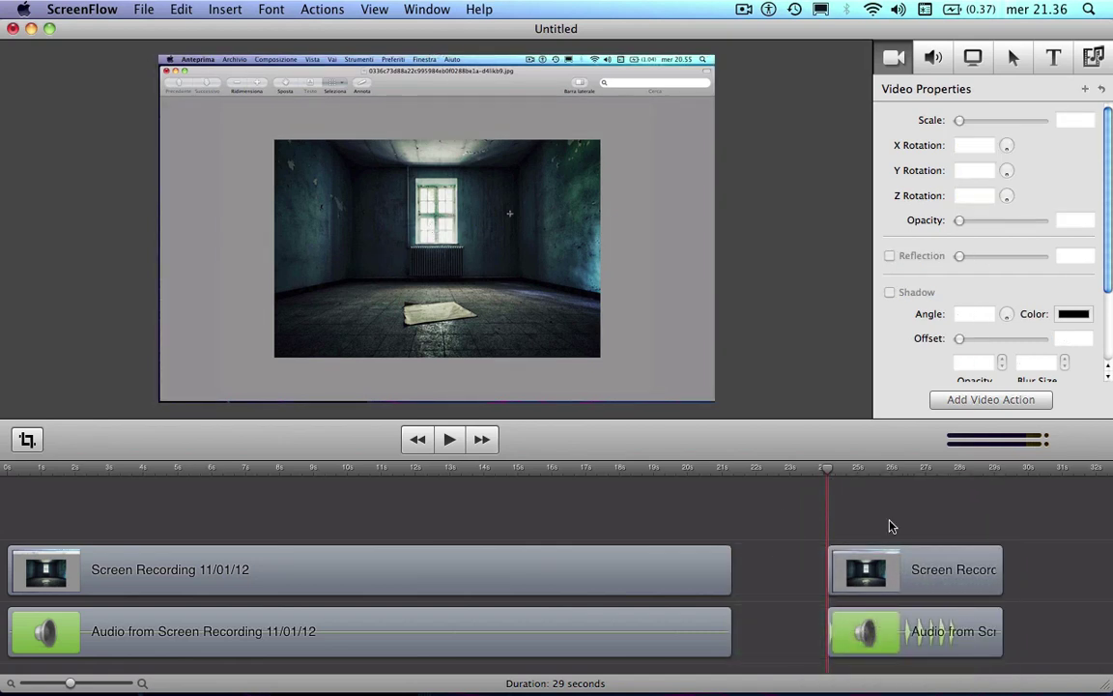
Try closing the gap by shifting the last video and audio pieces back to about 21 seconds, and undo the cuts
drag(891, 525, 836, 658)
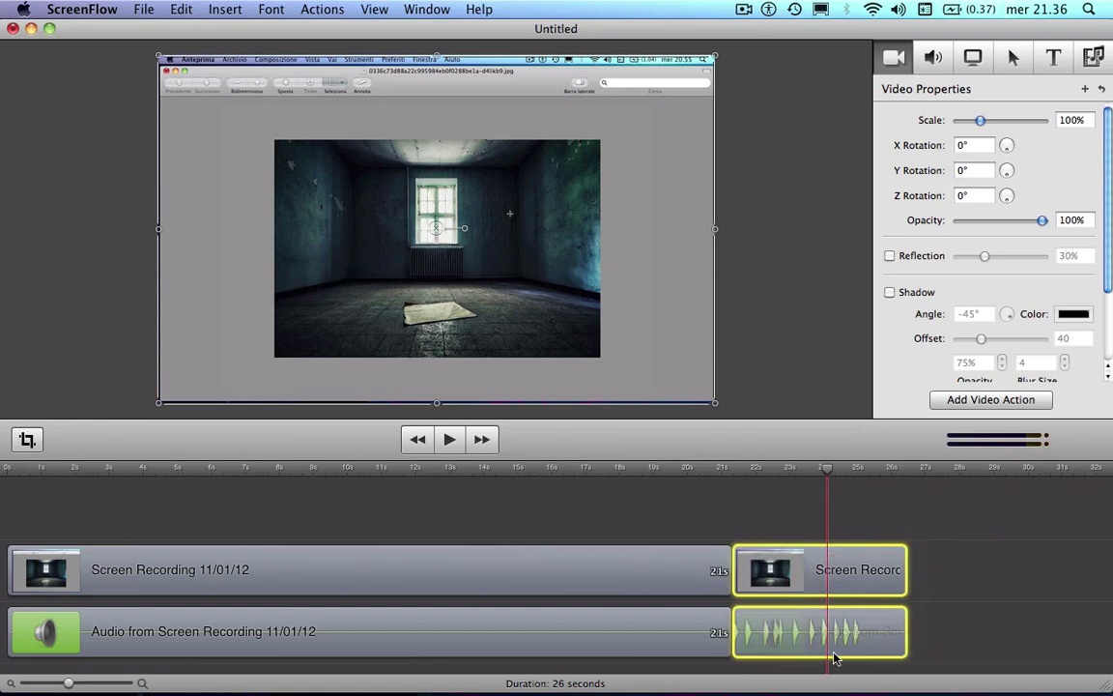
key(super+z)
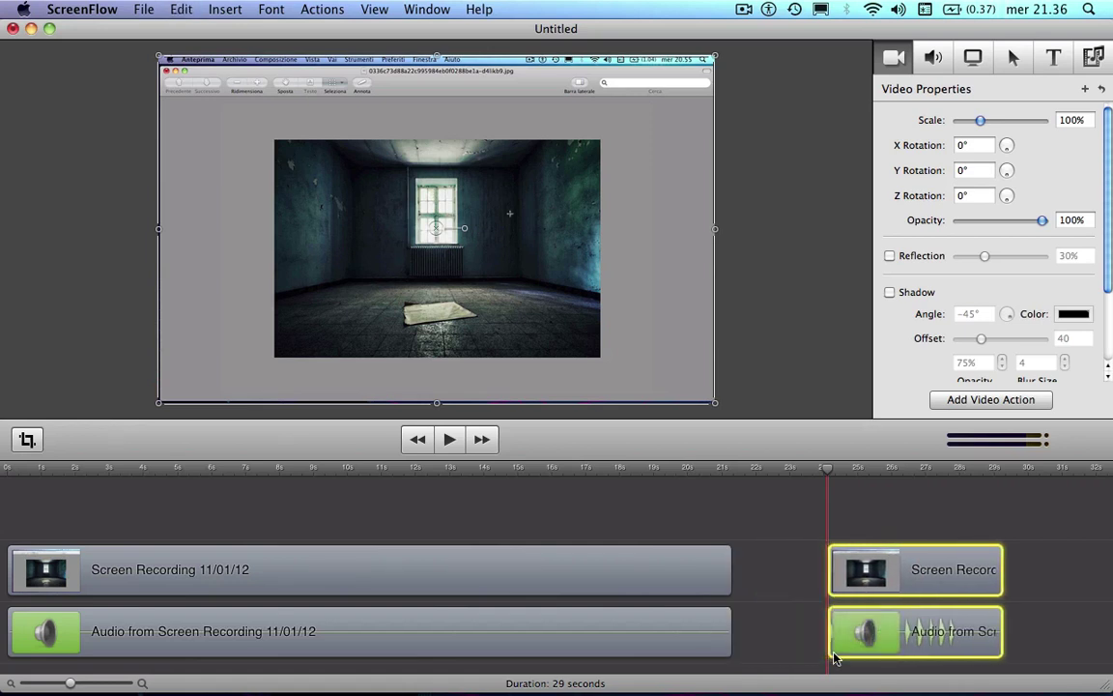
key(super+z)
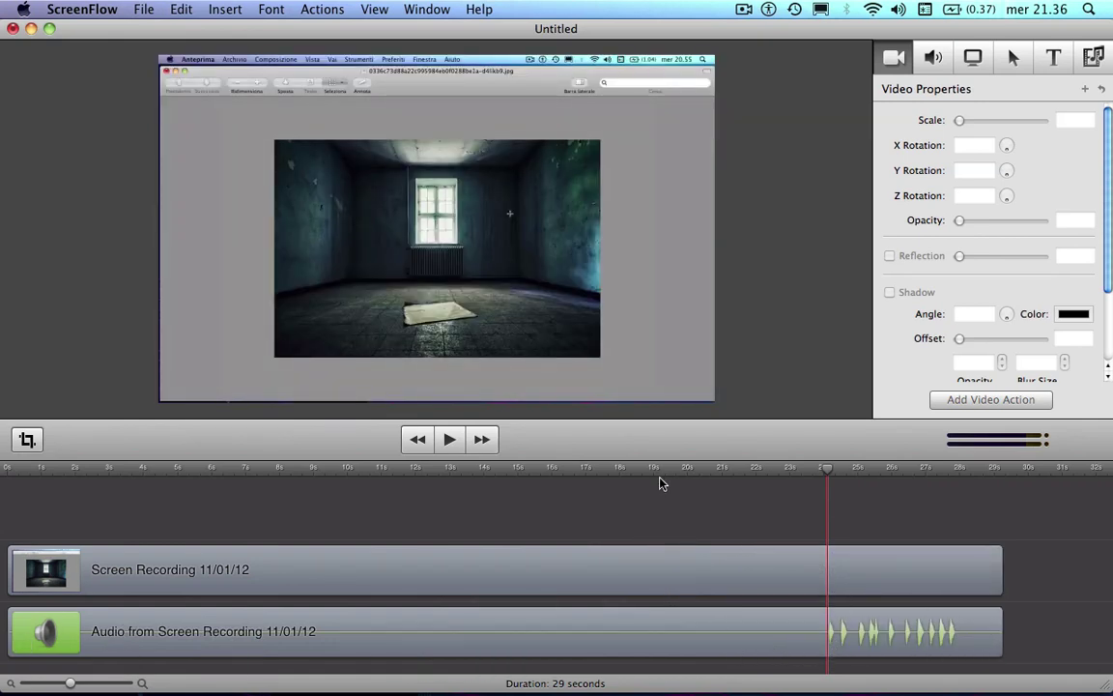
Insert a text box at about 3 seconds, place it just right of the room's window, and set its text to "wfsd"
drag(654, 471, 112, 454)
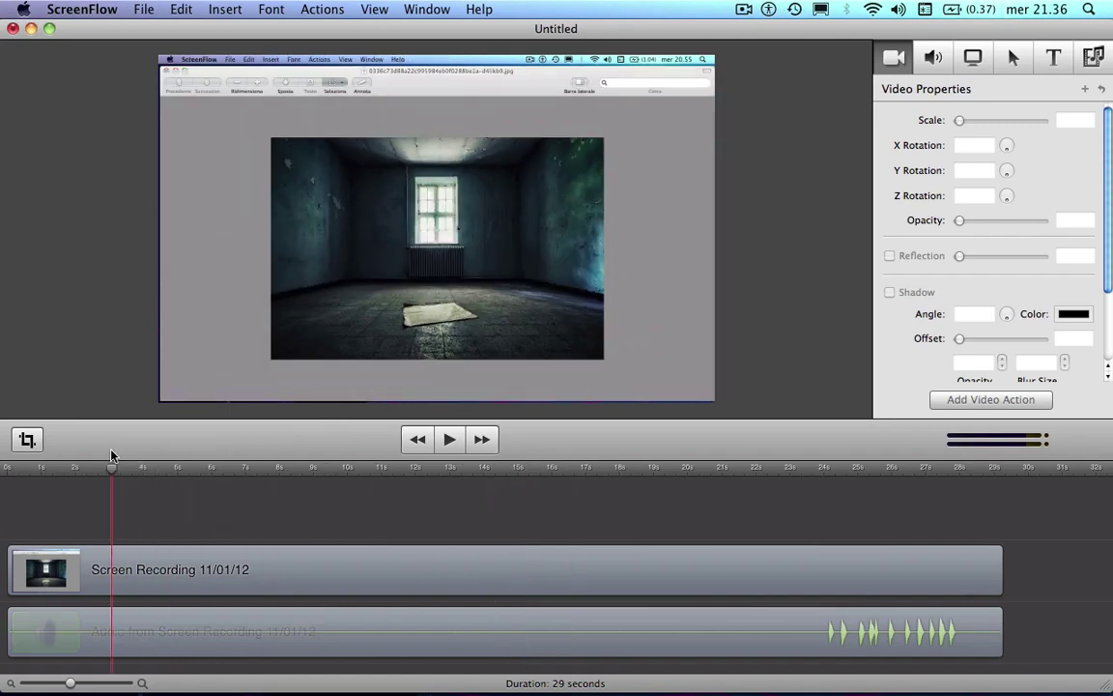
click(211, 11)
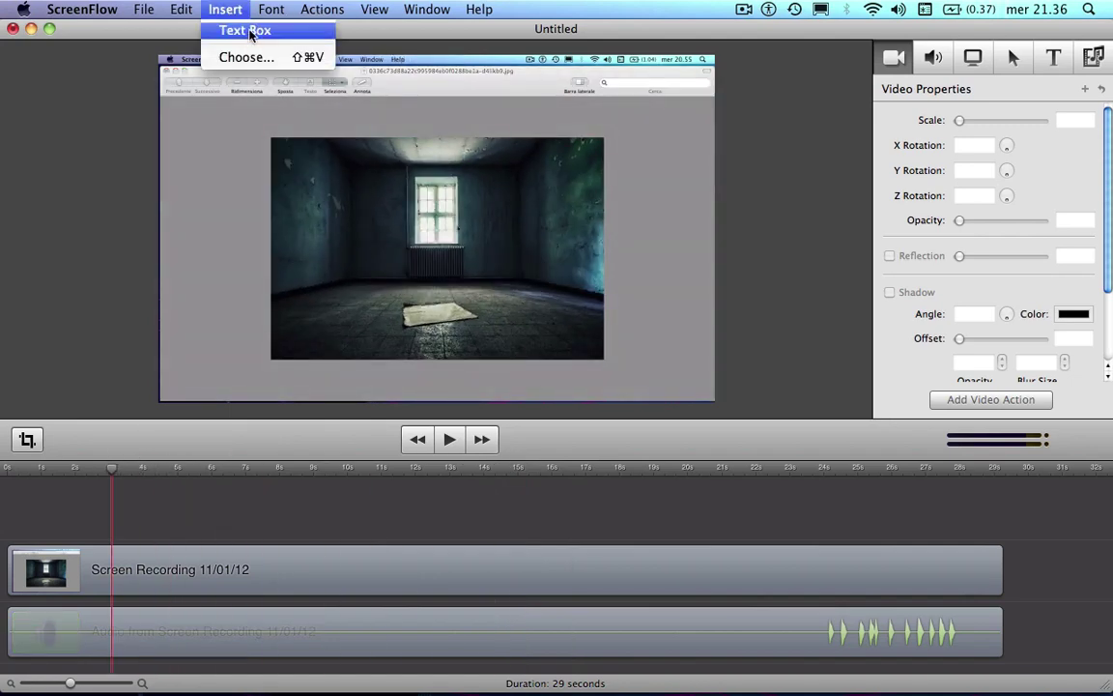
click(259, 32)
click(151, 507)
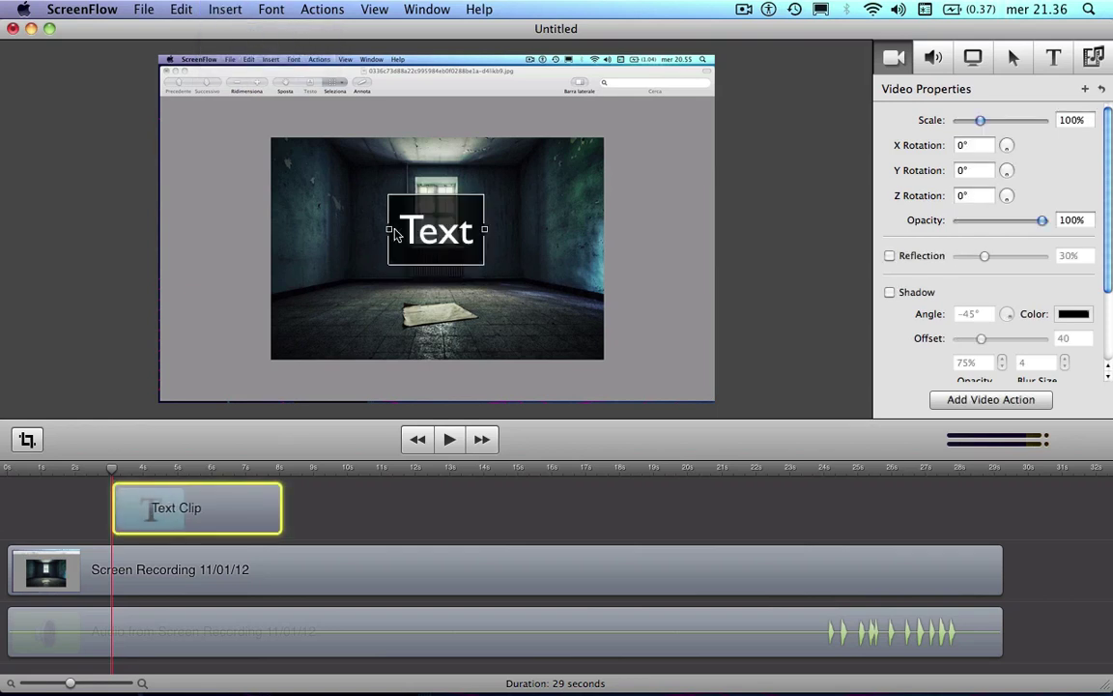
double_click(473, 241)
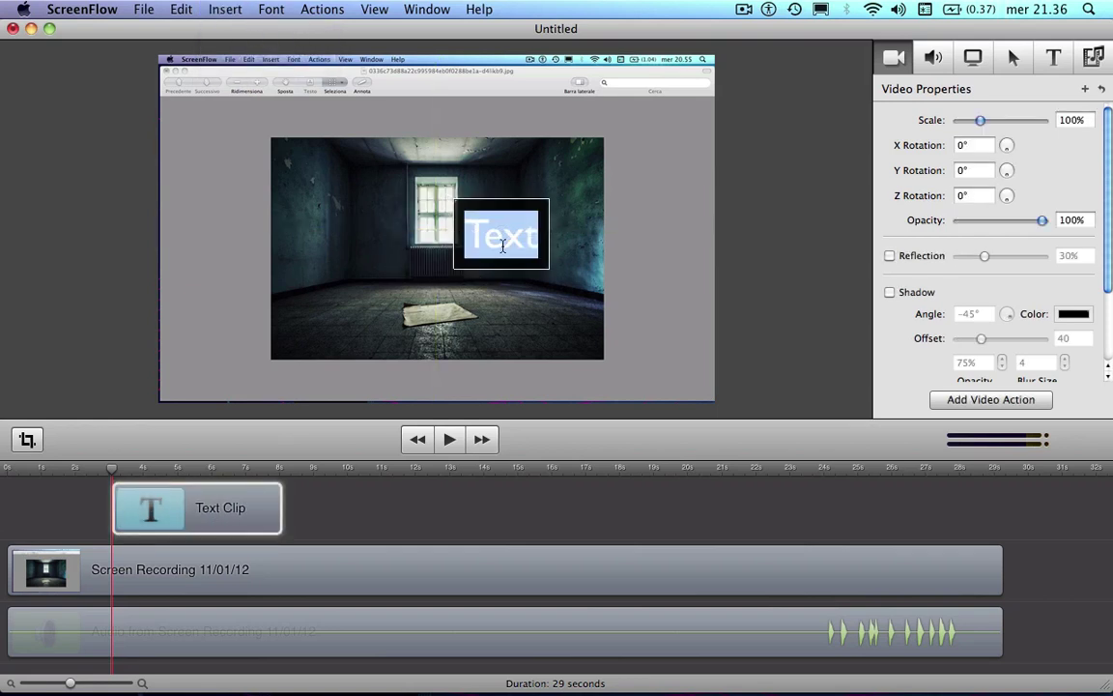
text(wfsd)
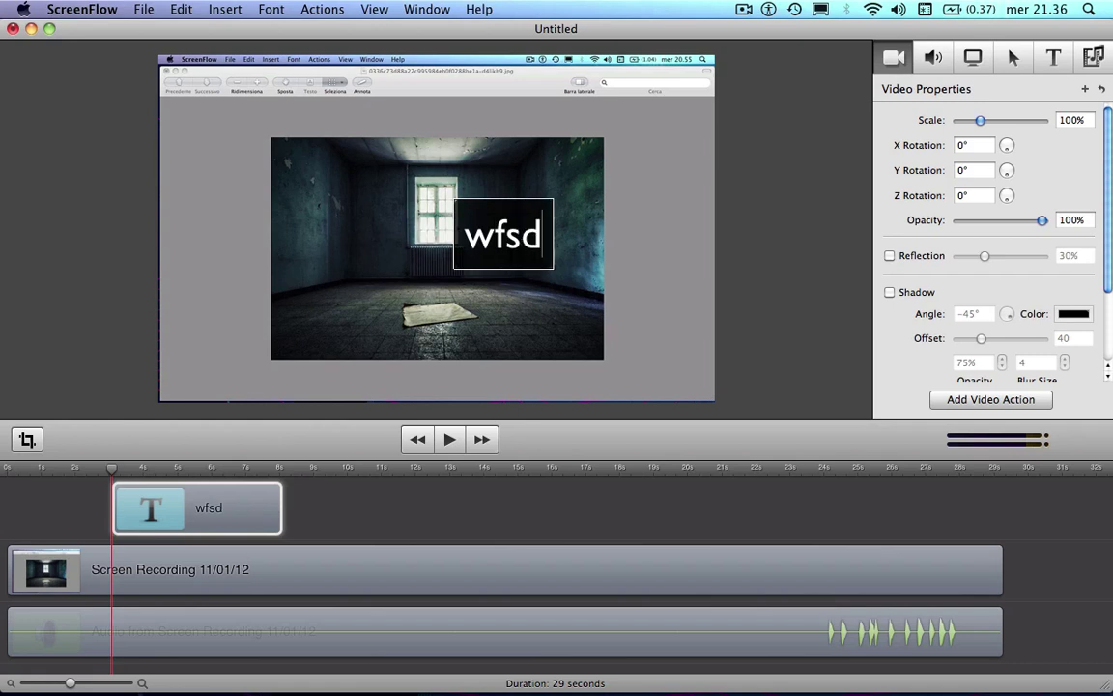
Widen the "wfsd" text box toward the right past the photo's edge and open its text properties
click(236, 510)
drag(532, 239, 633, 259)
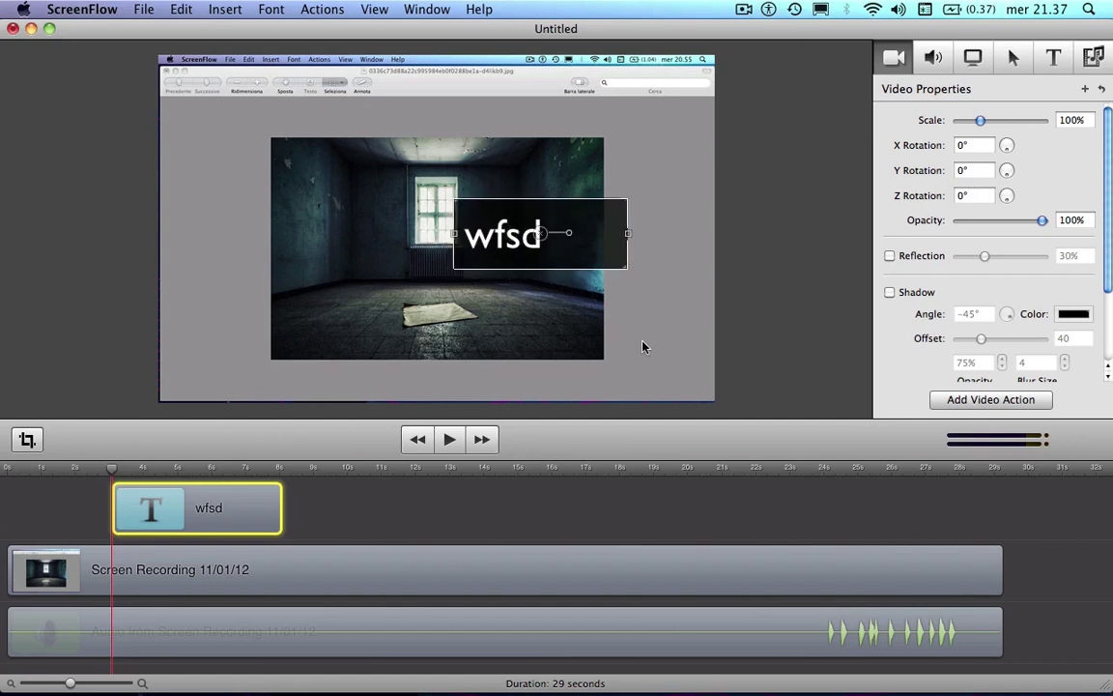
click(1053, 57)
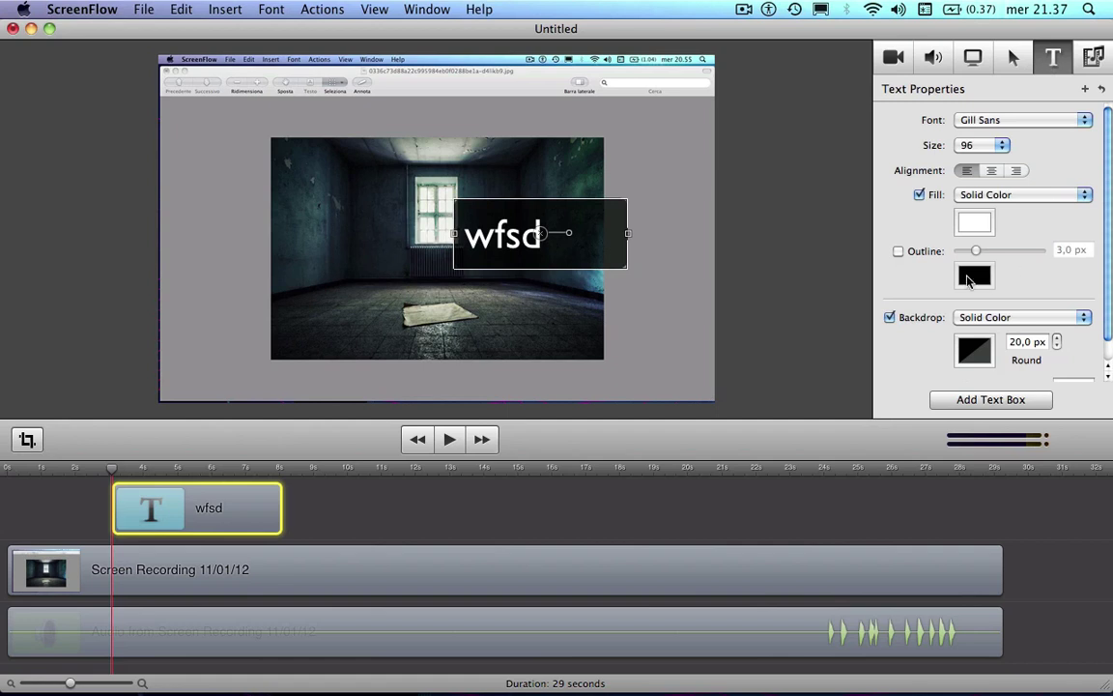
Format the "wfsd" text with centered alignment, size 64 and the GungSeo font
click(990, 172)
click(999, 146)
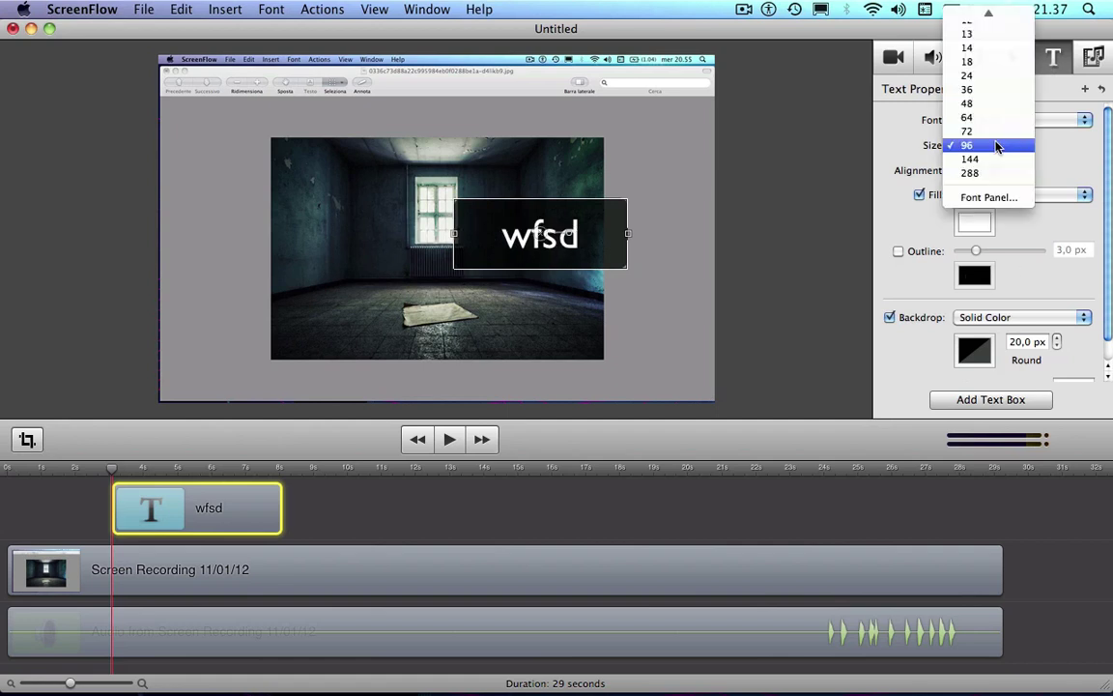
click(984, 117)
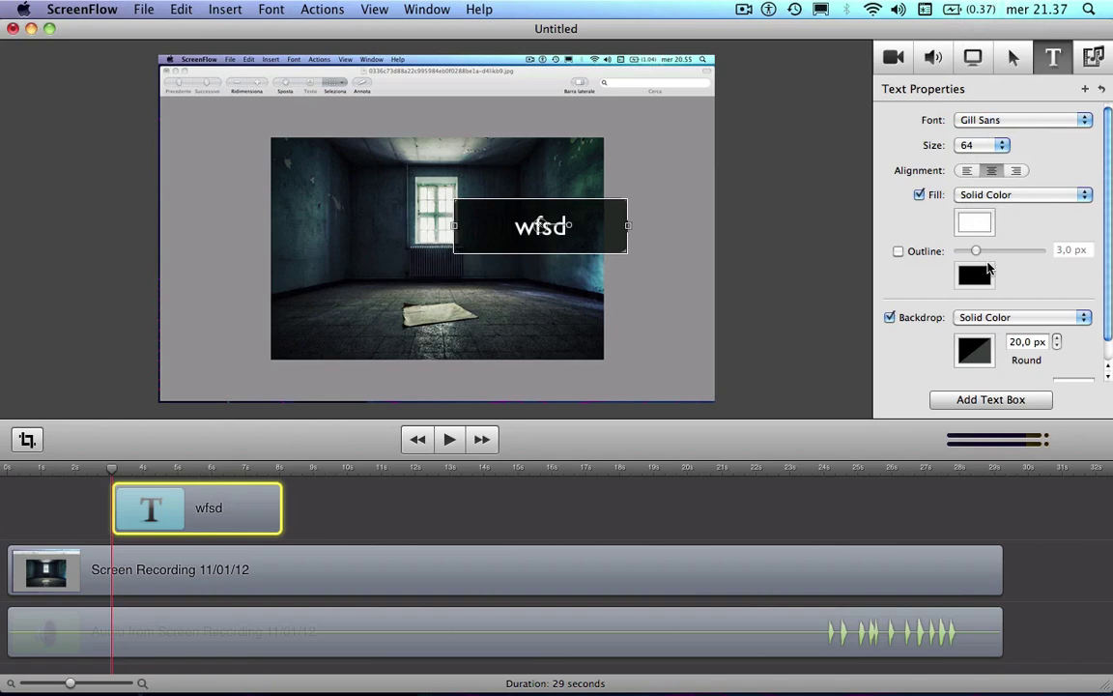
click(1019, 120)
click(995, 248)
Set the fill color of the "wfsd" text to red
click(969, 224)
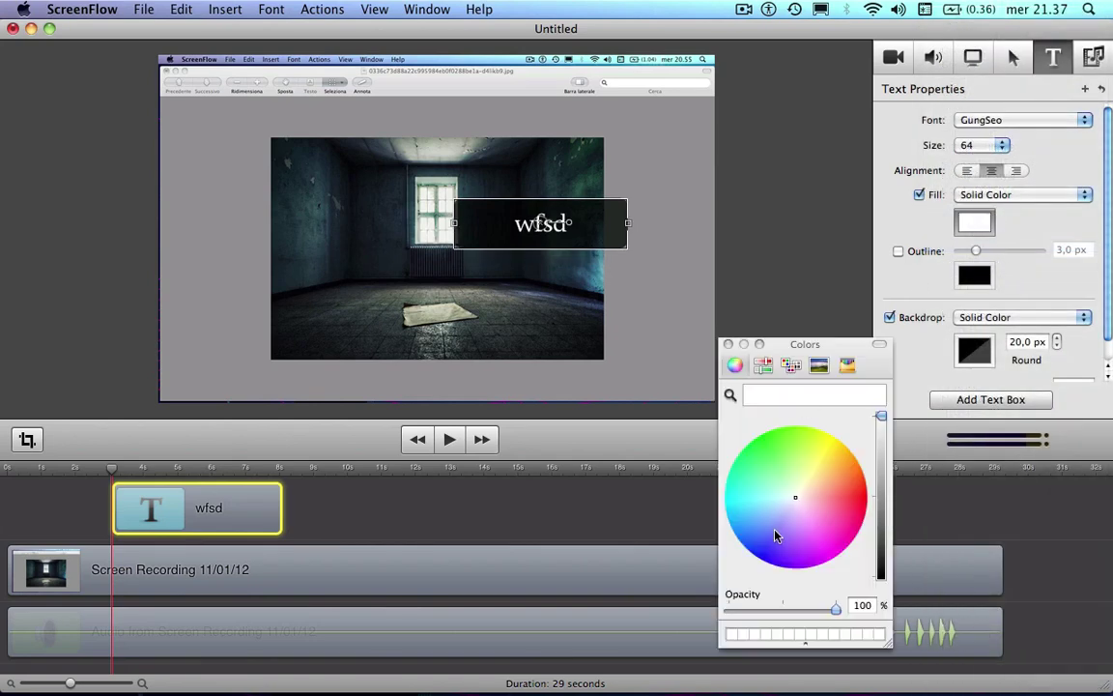
click(867, 490)
click(974, 224)
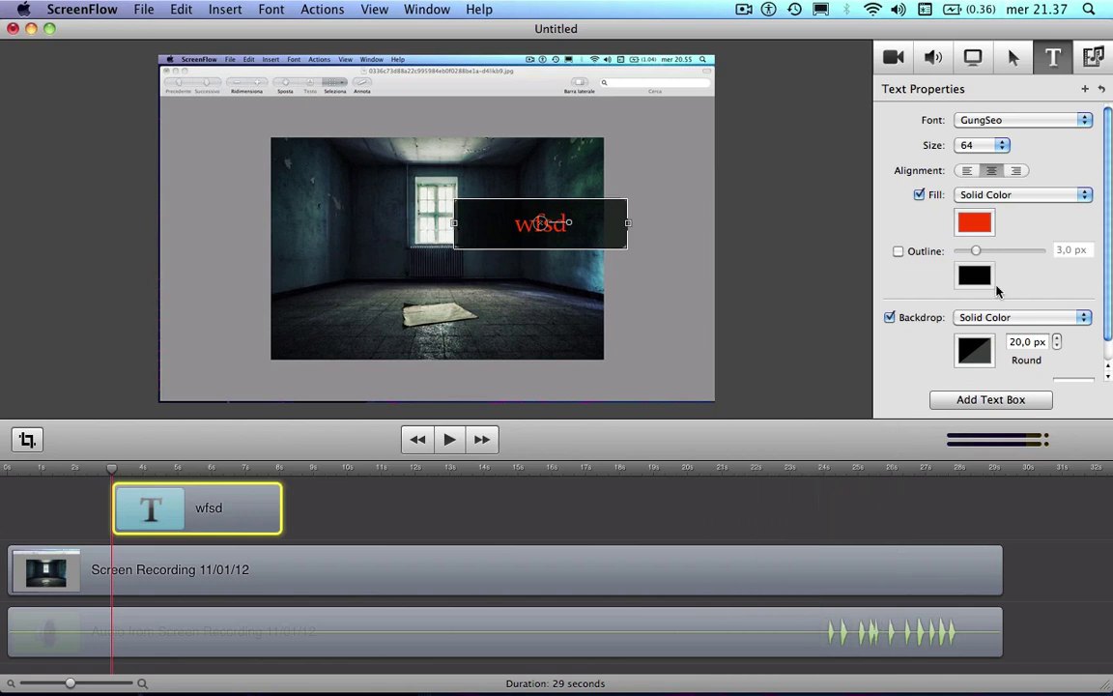
Enable the text outline and set its color to bright yellow
click(900, 251)
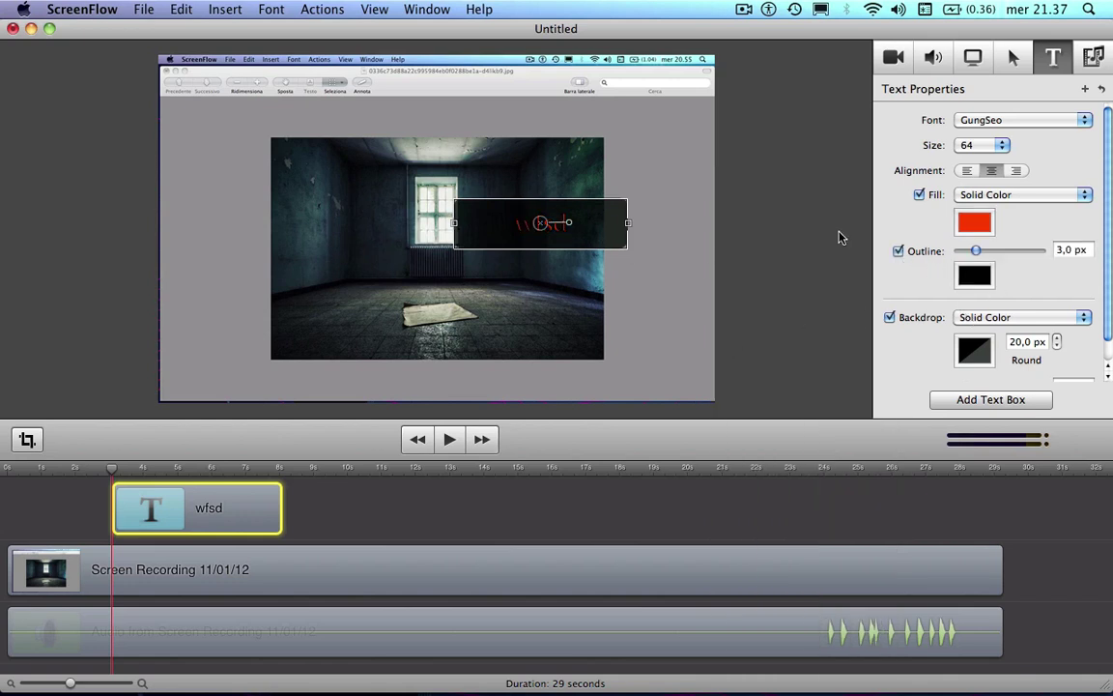
click(972, 277)
click(827, 434)
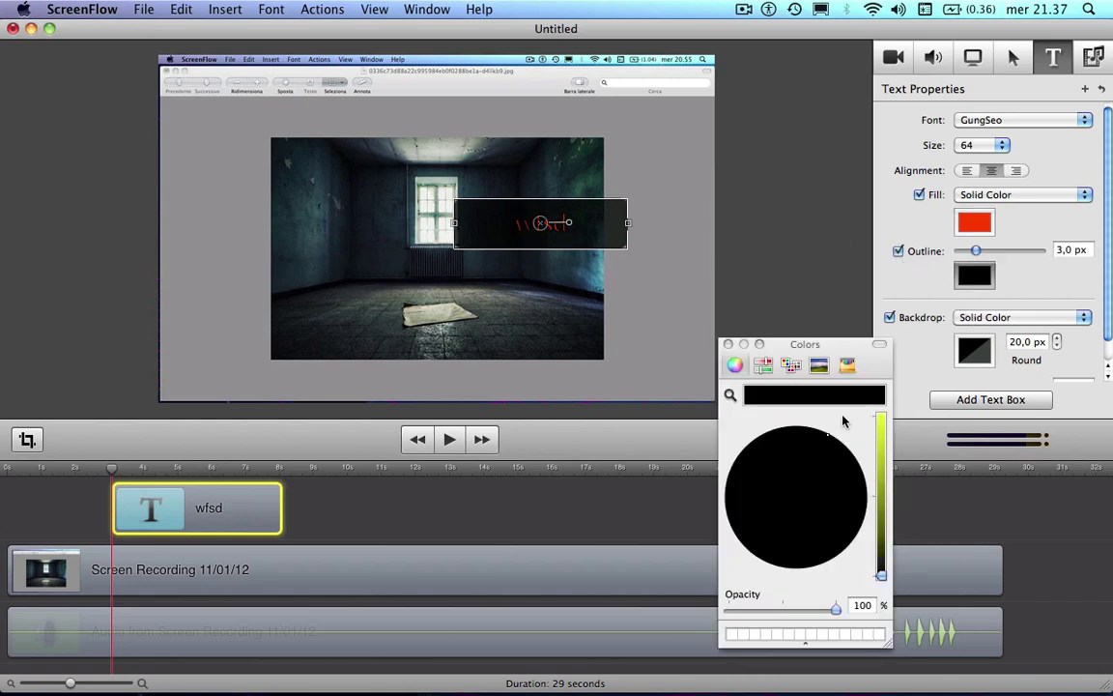
click(881, 418)
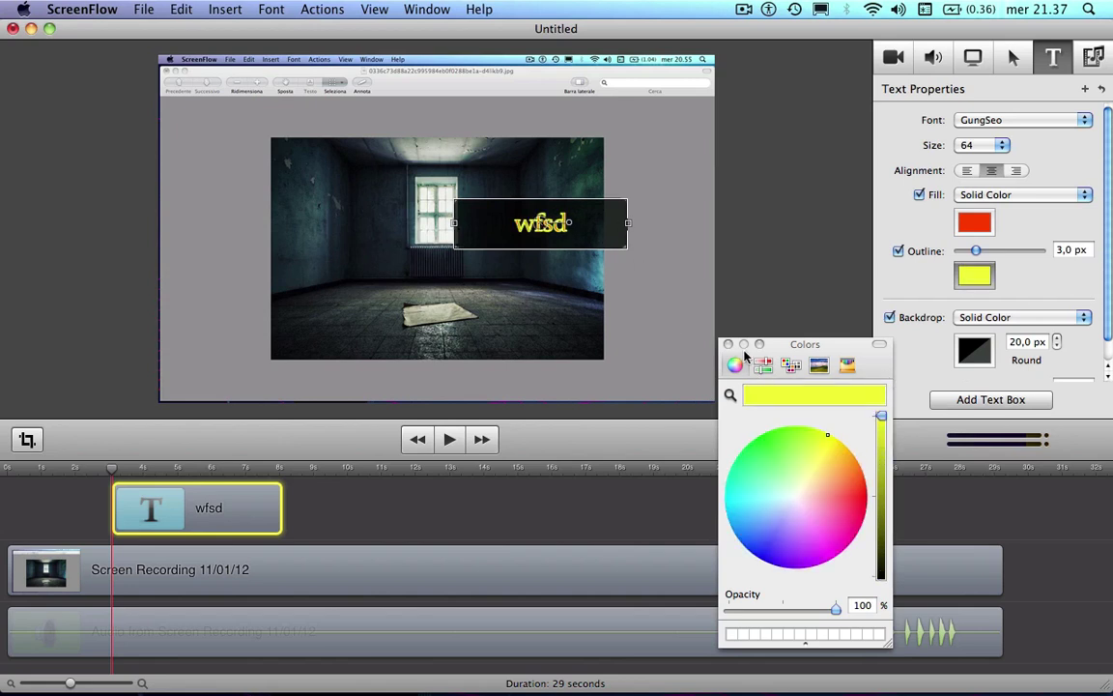
click(728, 344)
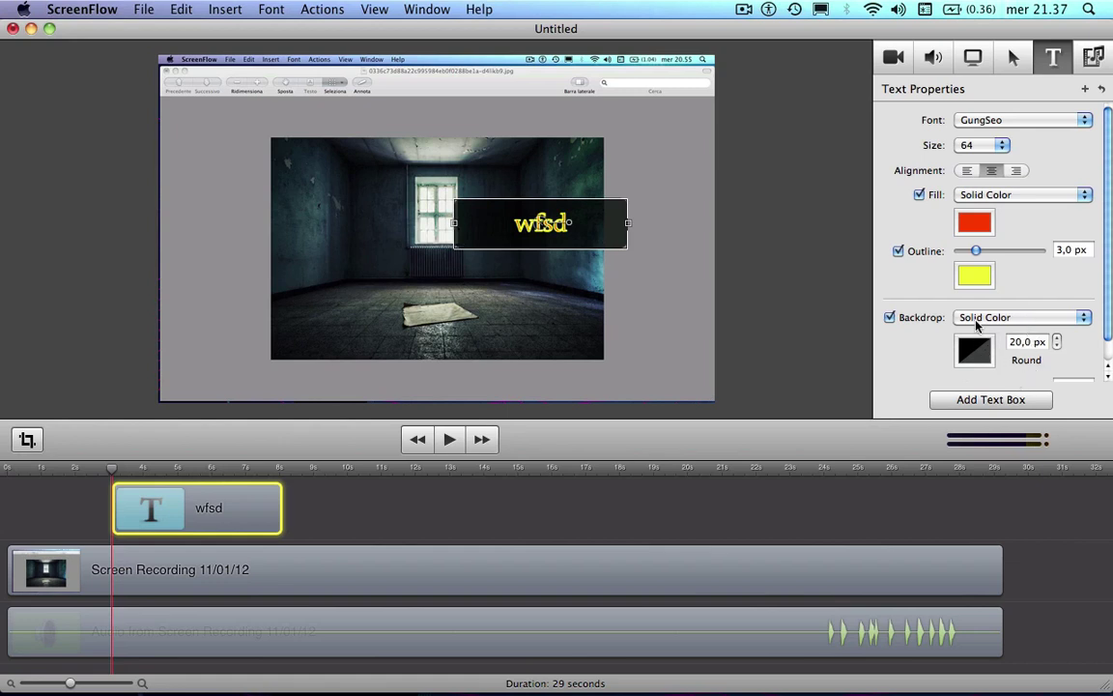
Move the text box to the upper-left area of the photo and recolor its backdrop dark yellow
click(889, 318)
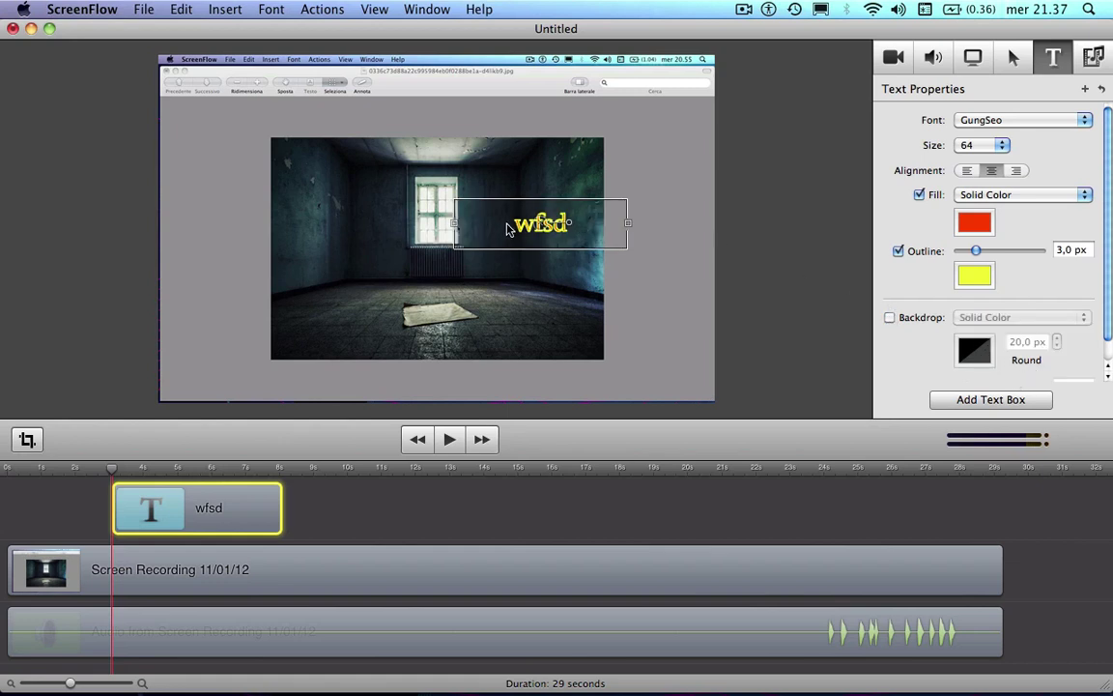
drag(455, 205, 308, 199)
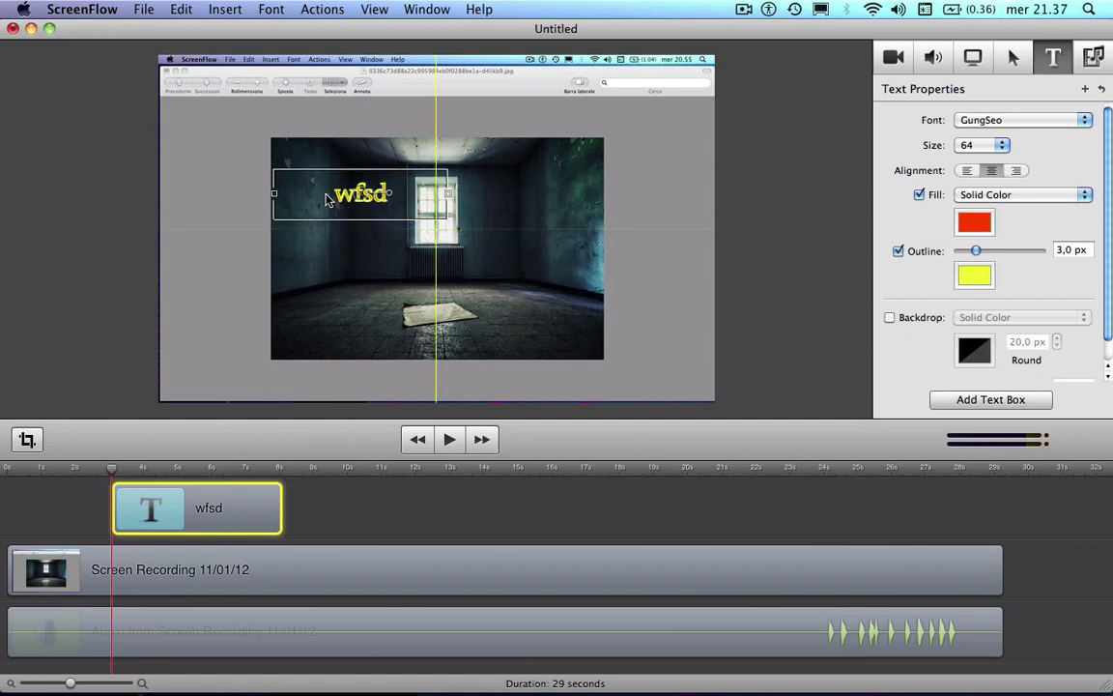
click(889, 318)
click(974, 349)
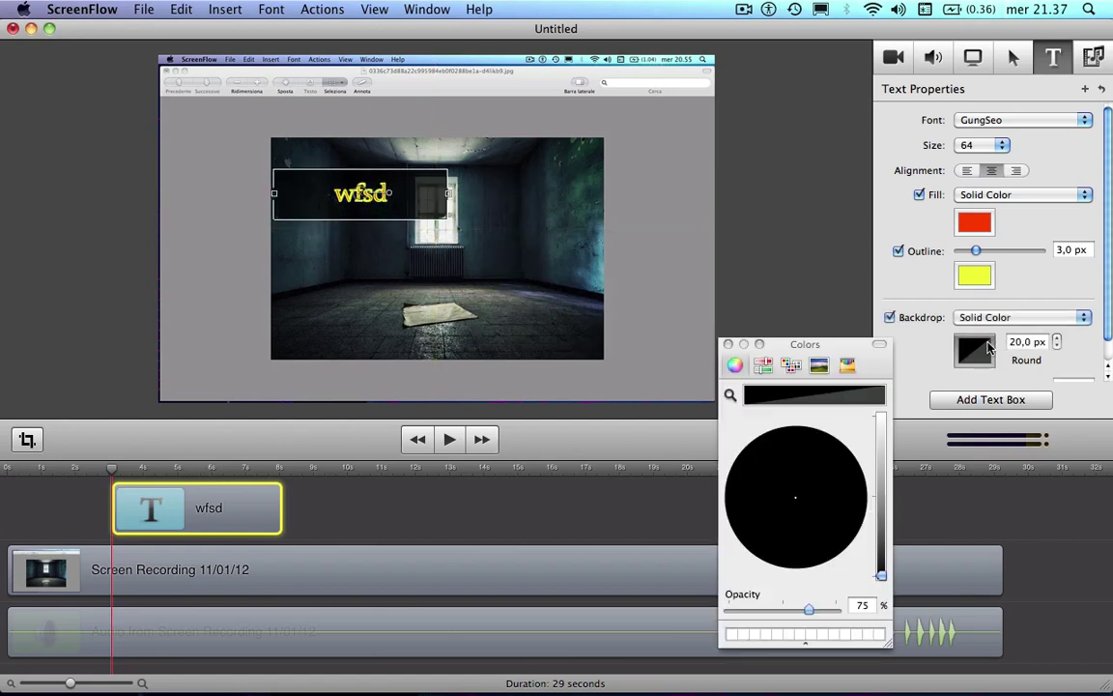
click(838, 445)
mouse_move(881, 442)
mouse_down()
mouse_move(882, 422)
mouse_move(882, 504)
mouse_move(881, 435)
mouse_up()
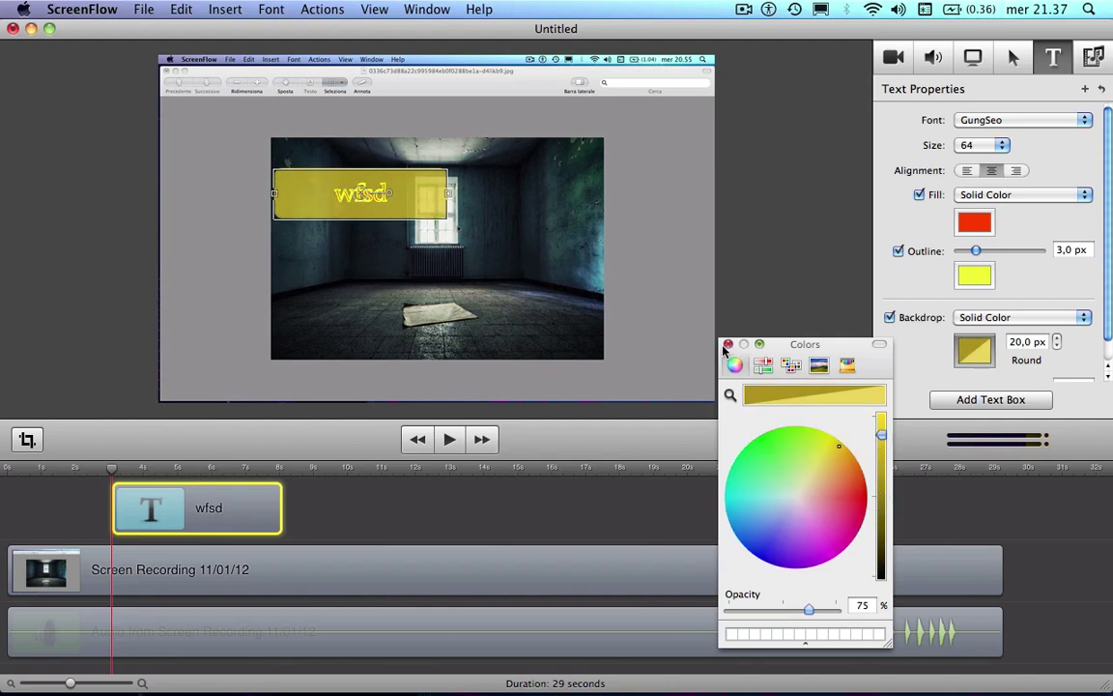
click(730, 345)
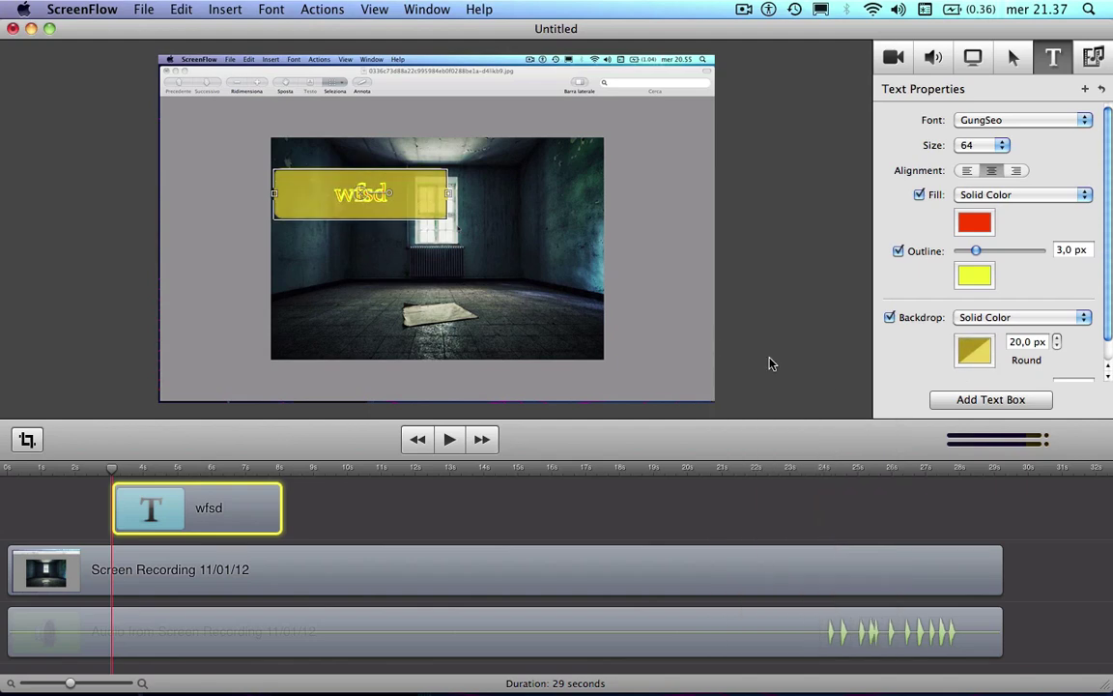
Add another default text box at the playhead and delete it again
click(983, 402)
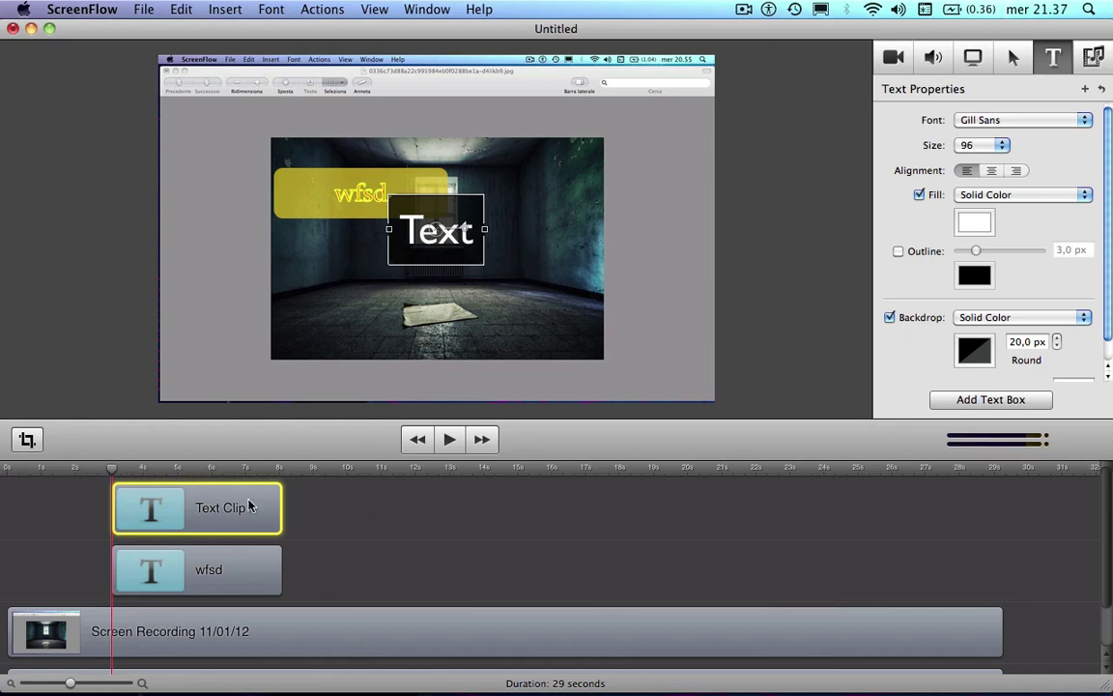
mouse_move(270, 515)
key(Delete)
Delete the "wfsd" text clip from the timeline
click(248, 564)
drag(248, 564, 273, 558)
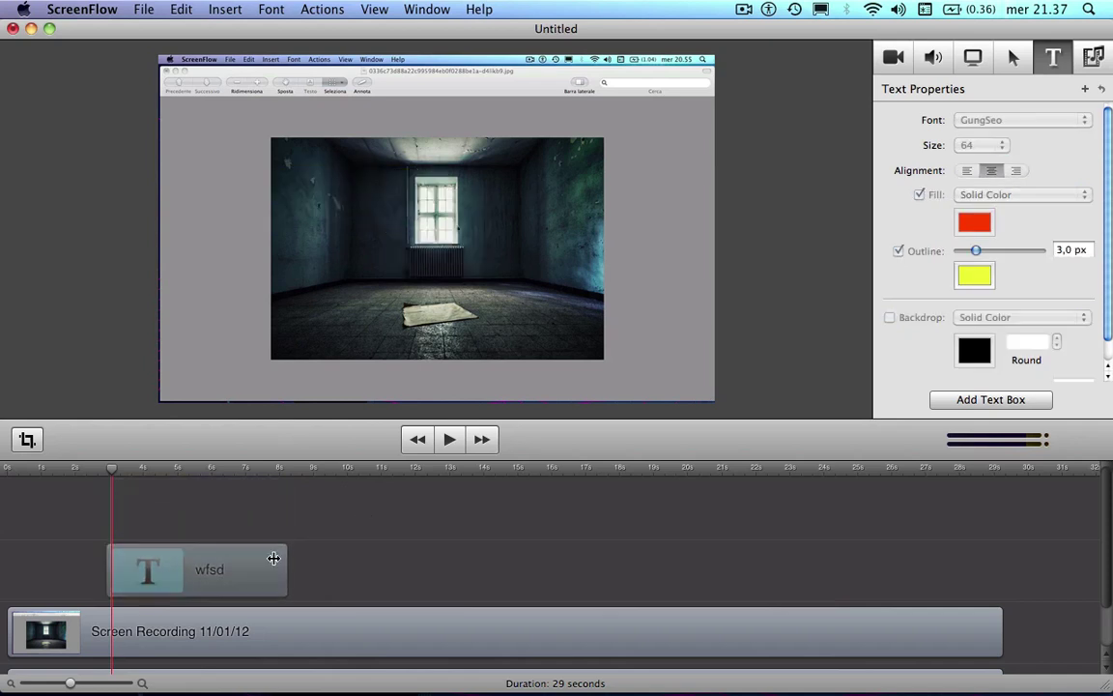
key(Delete)
Insert imperia.png at about 3 seconds, and place it at the canvas's lower right, scaled down to about 94%
click(223, 9)
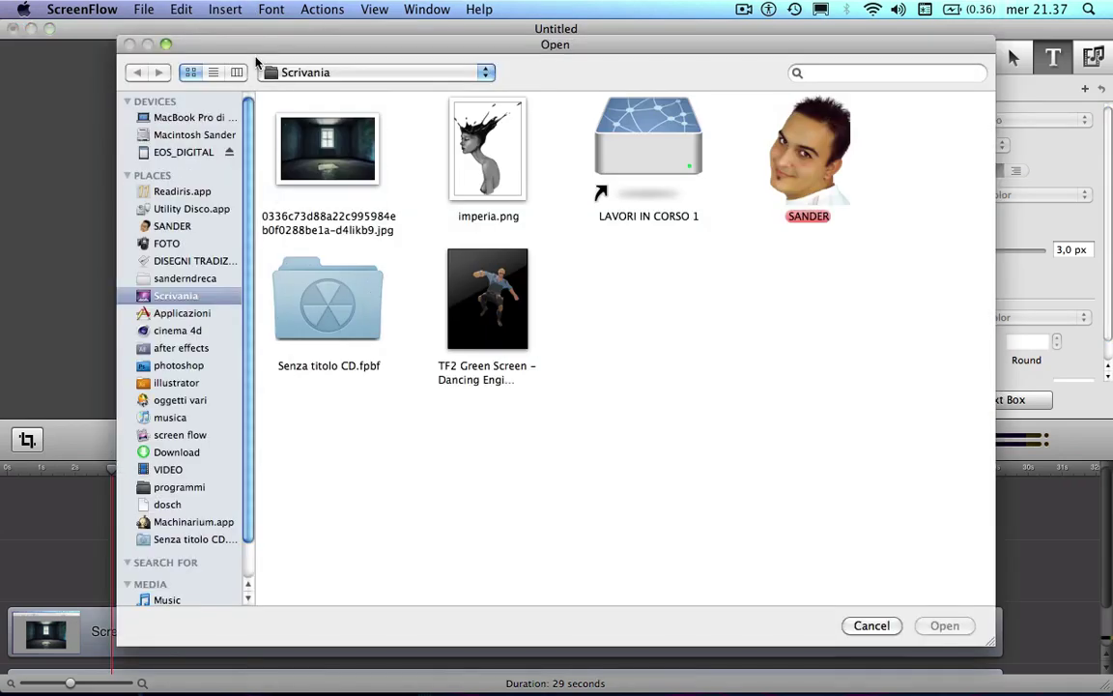
double_click(500, 171)
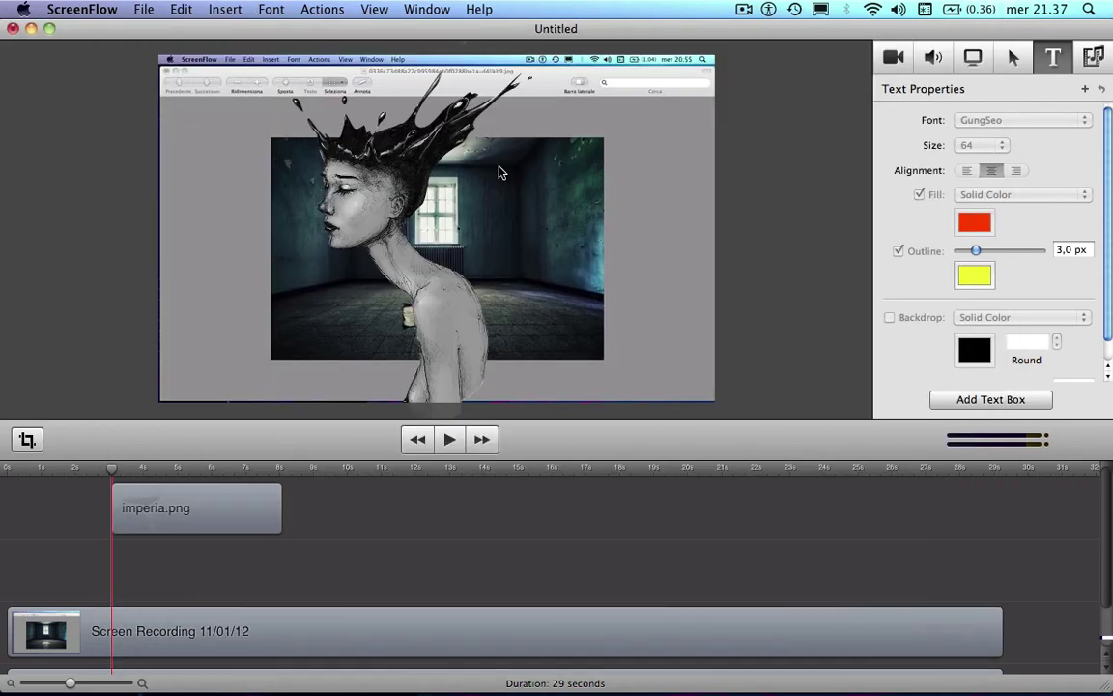
drag(527, 354, 632, 388)
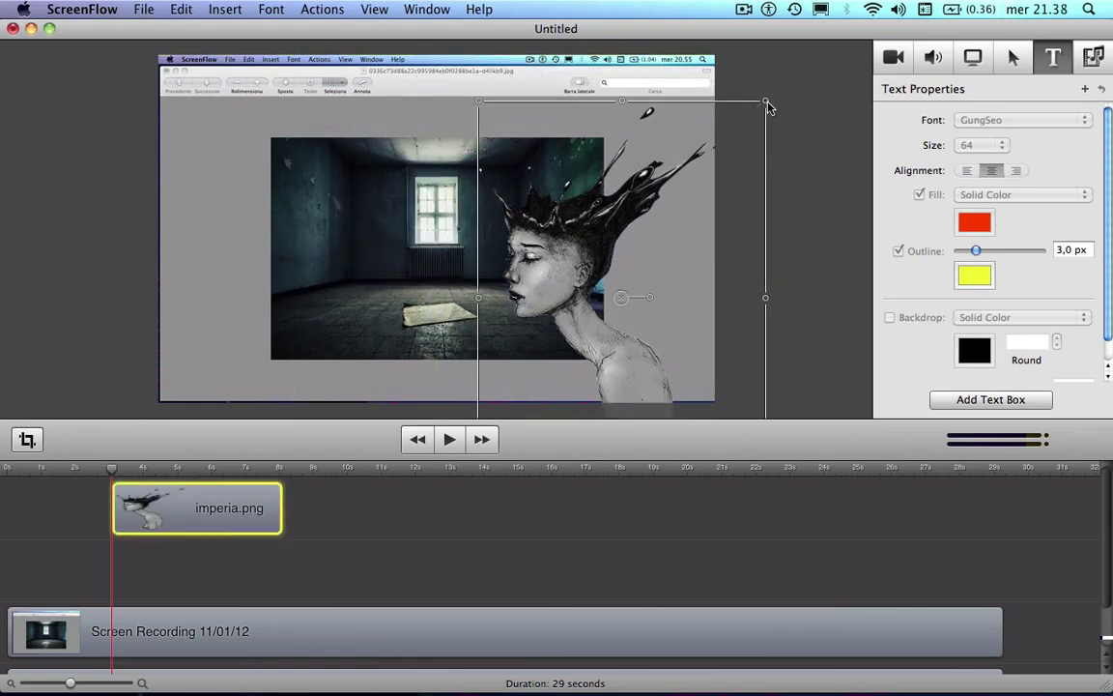
drag(768, 106, 742, 131)
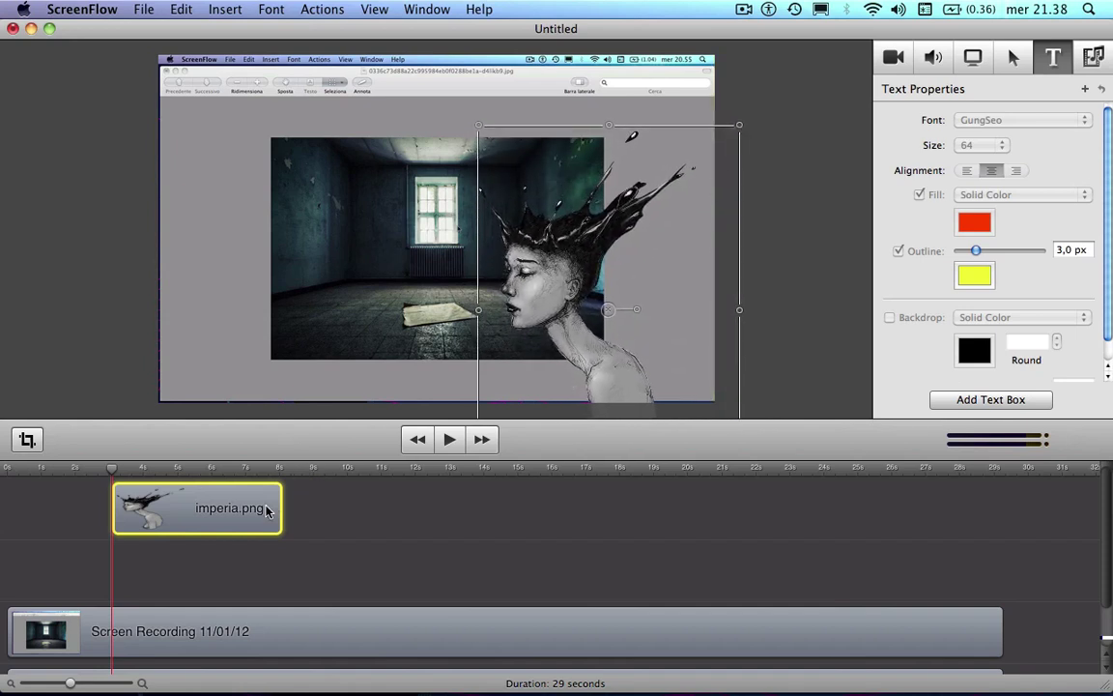
Move the imperia.png clip to start at about 10 seconds on the track directly above the screen recording
drag(268, 512, 435, 570)
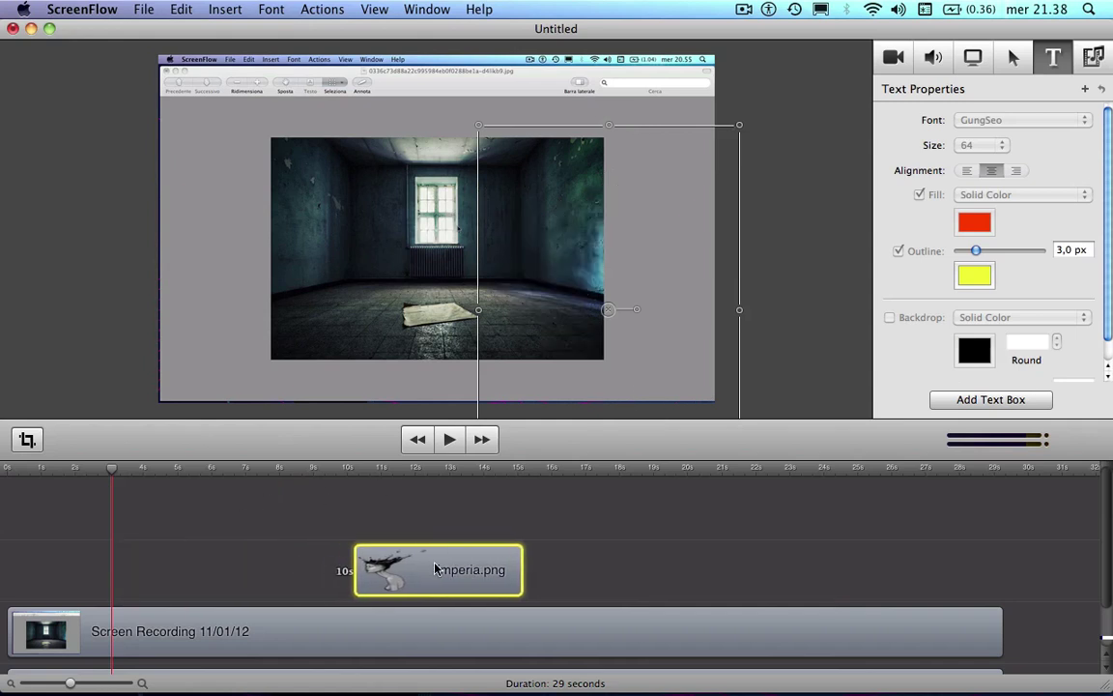
right_click(395, 563)
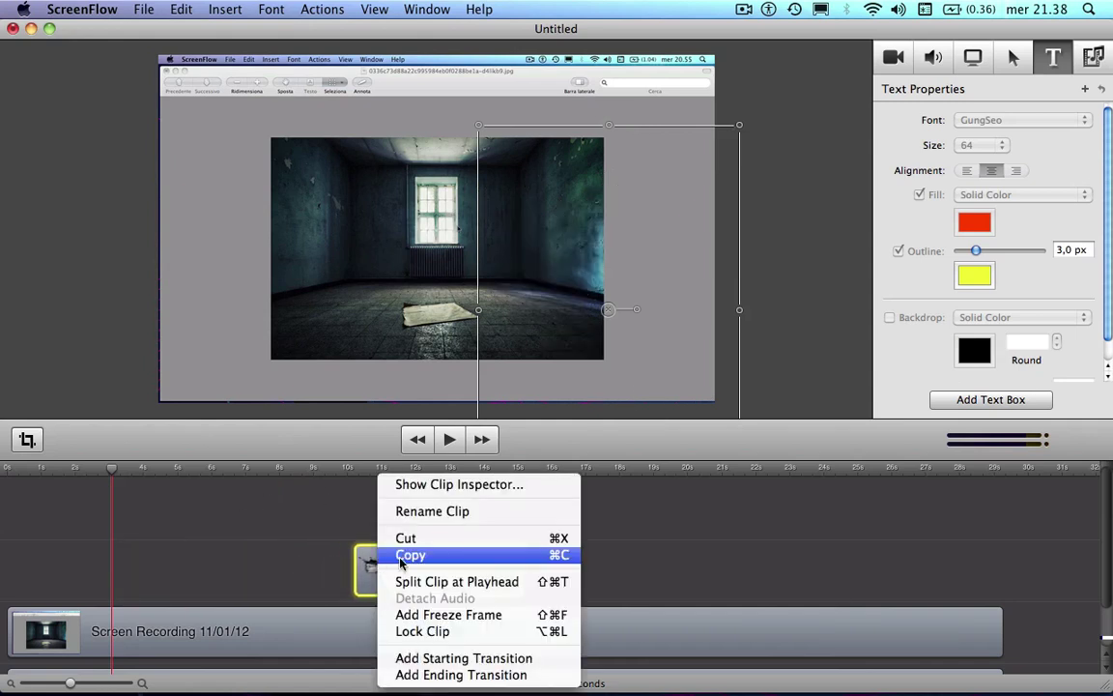
click(297, 495)
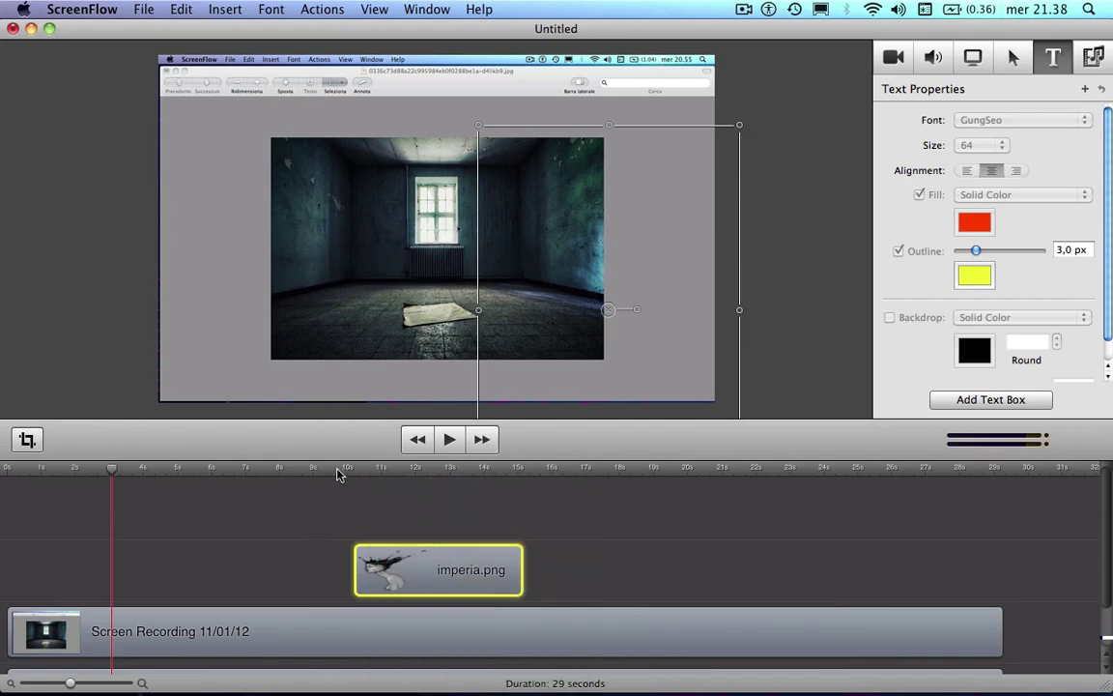
Add a video action to the imperia.png clip at about 11 seconds and shift it so it starts at the playhead
click(375, 469)
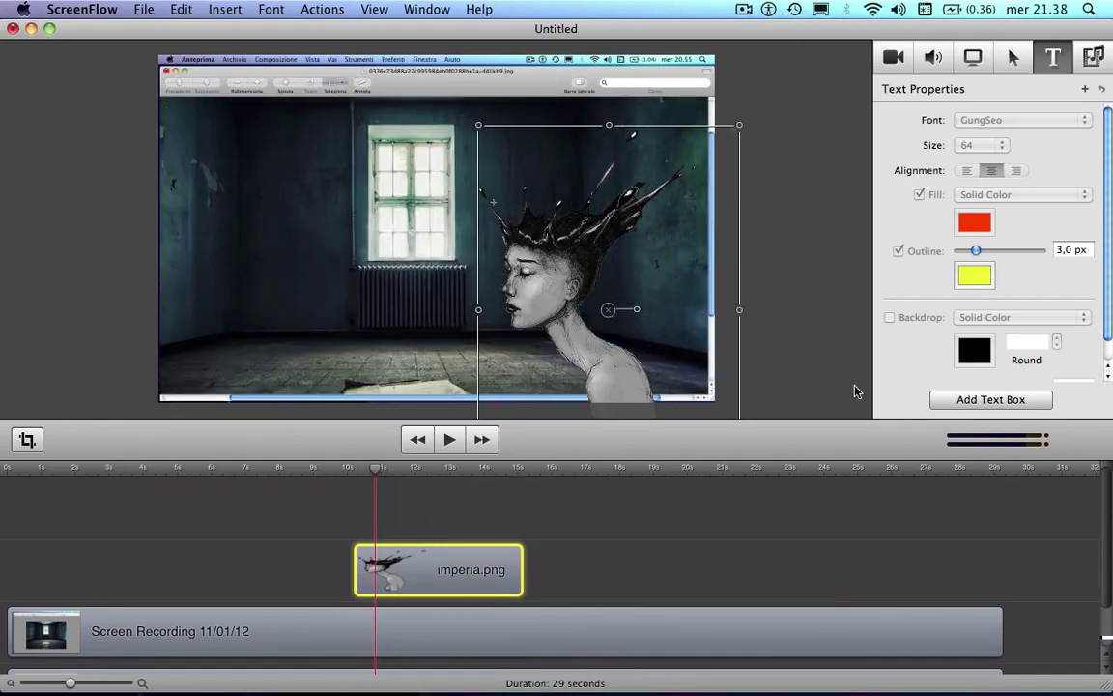
click(905, 65)
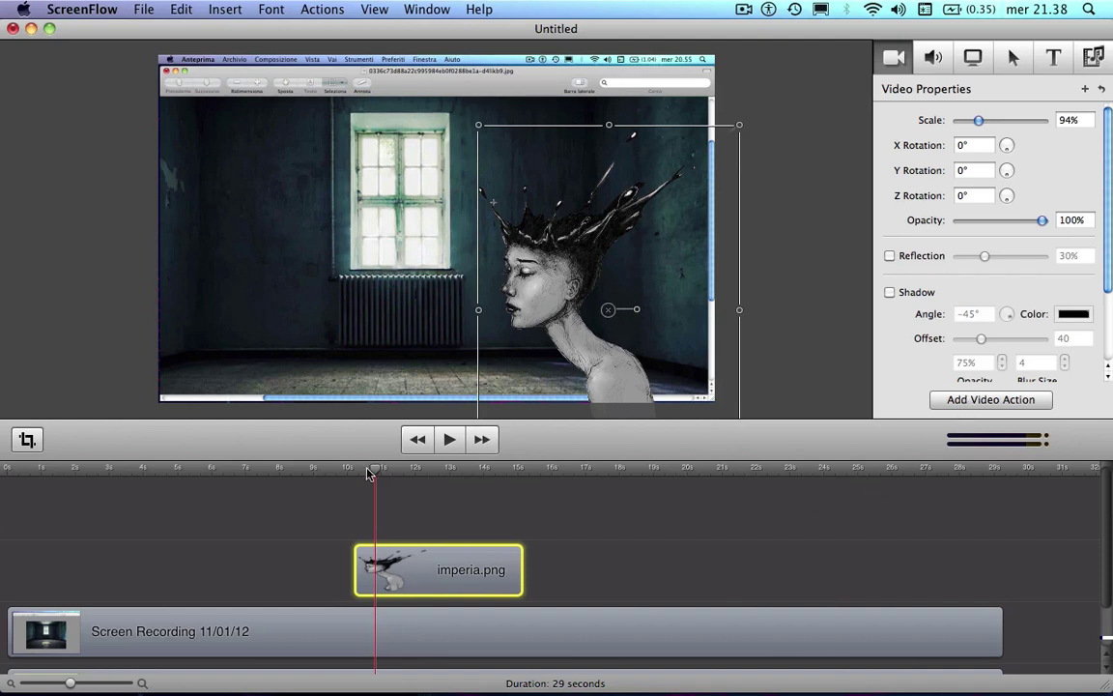
click(969, 400)
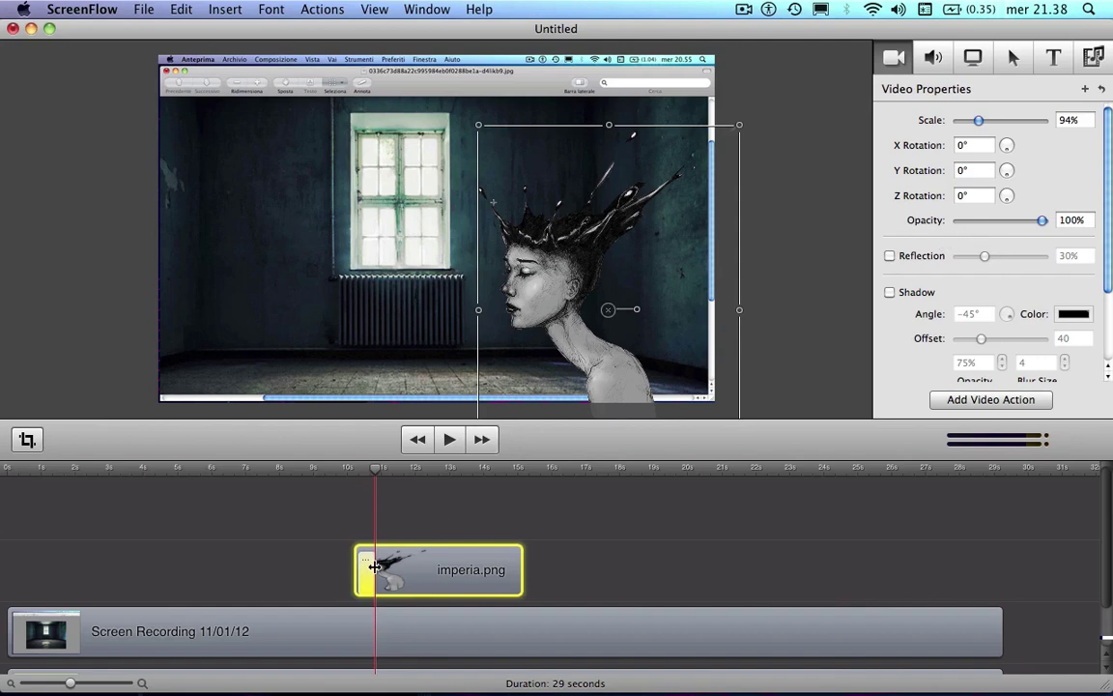
drag(365, 577, 384, 575)
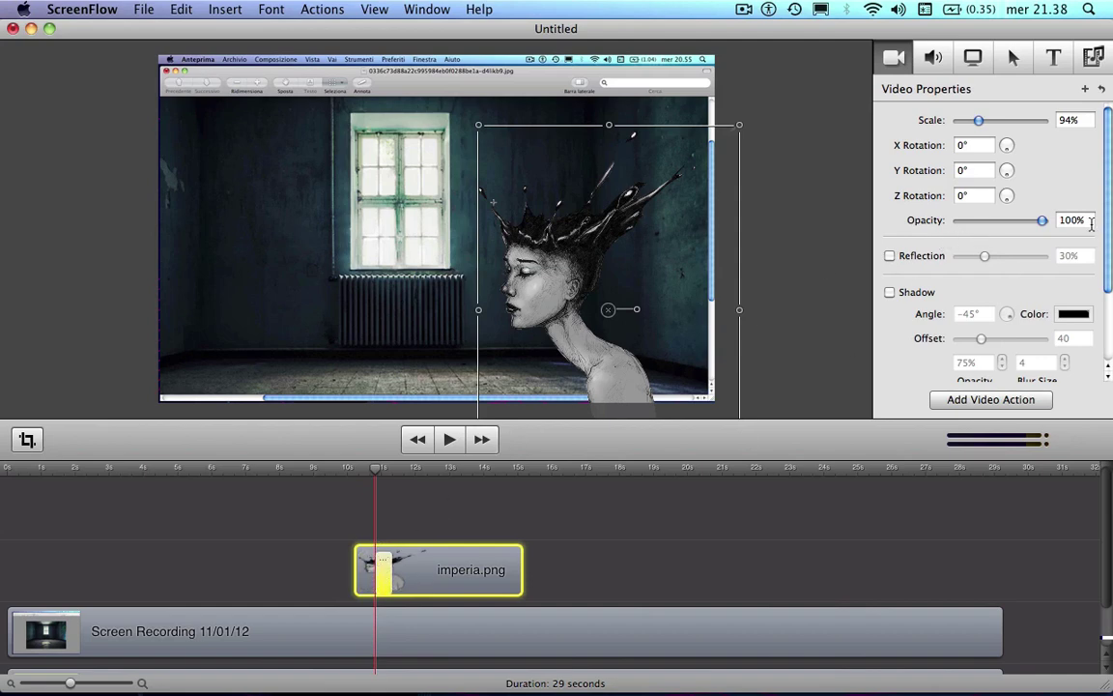
Set the image's opacity to 0 after the video action, preview the fade, and delete the action
drag(380, 472, 399, 472)
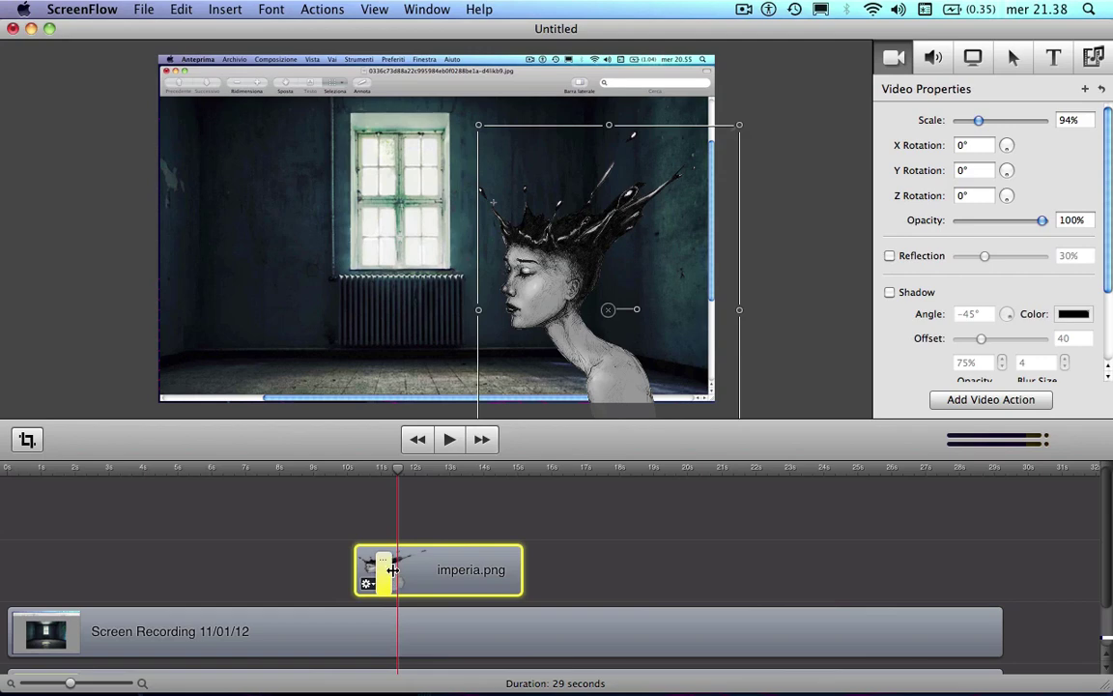
drag(1042, 220, 943, 226)
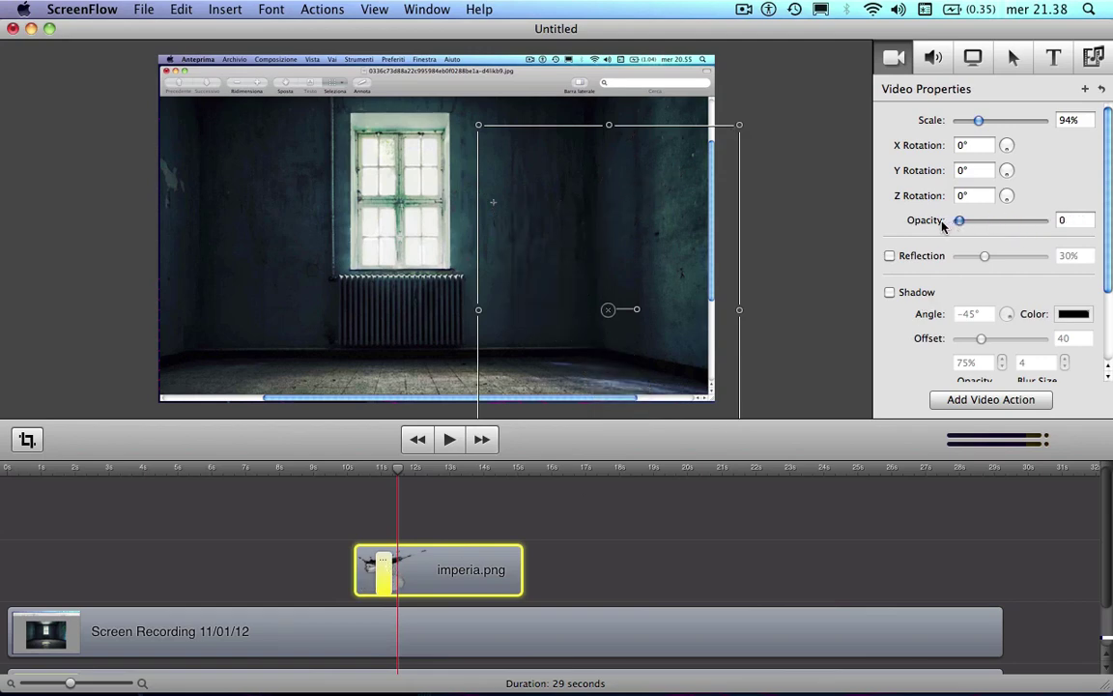
mouse_move(396, 474)
mouse_down()
mouse_move(379, 473)
mouse_move(396, 474)
mouse_move(386, 477)
mouse_up()
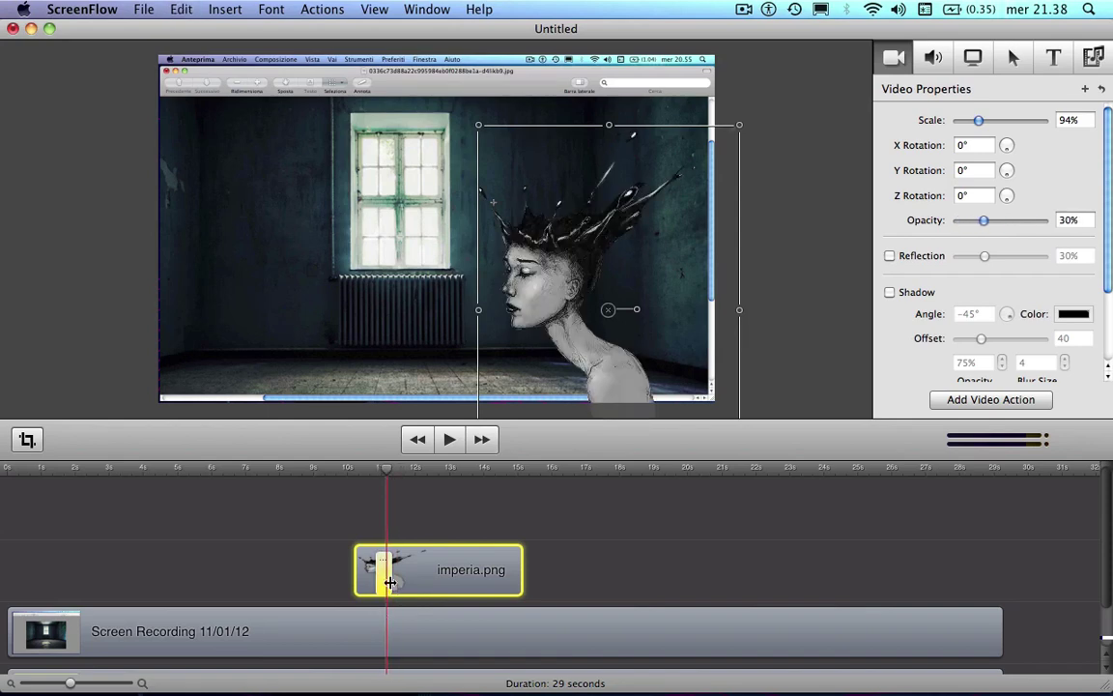
key(Delete)
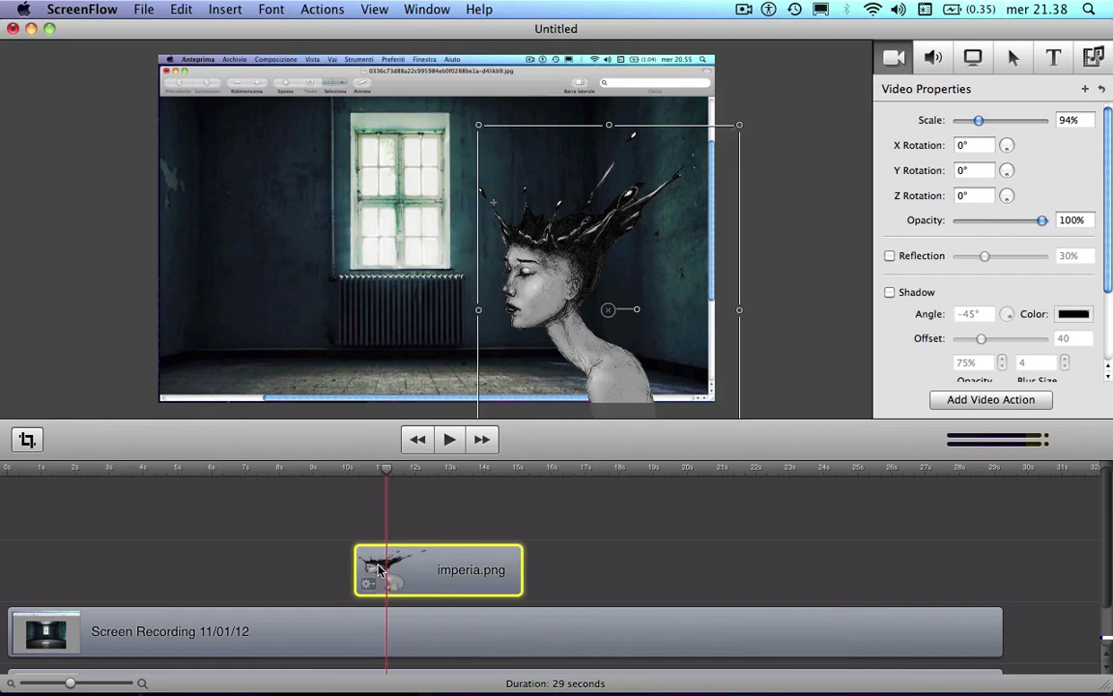
Add a starting transition and an ending transition to the imperia.png clip
right_click(379, 562)
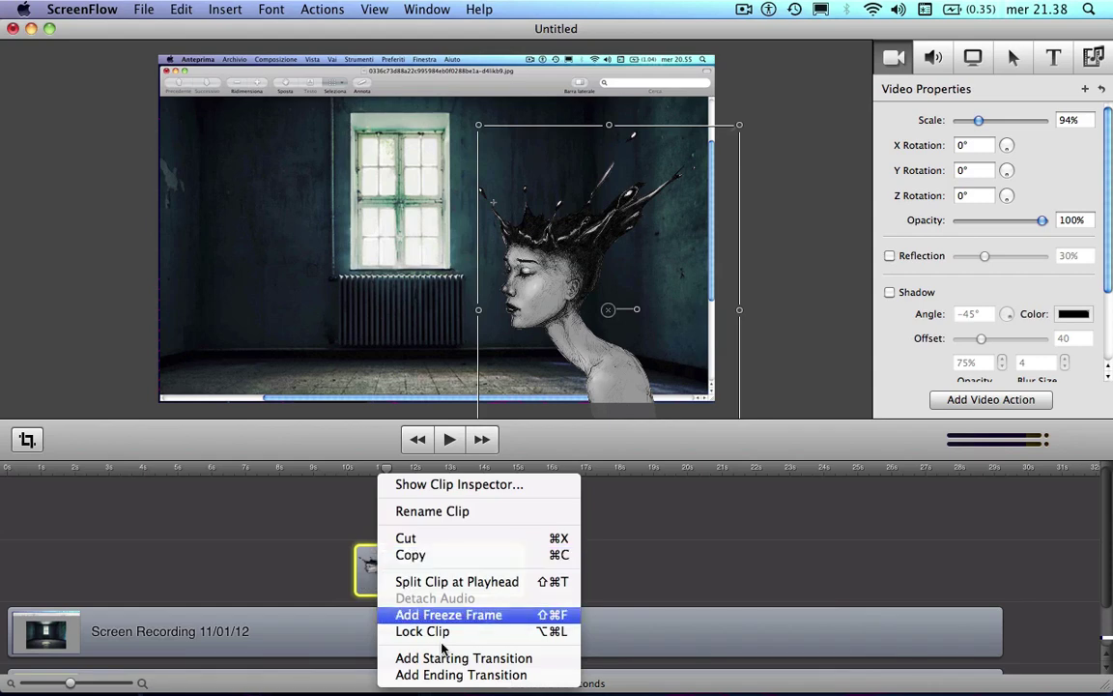
click(491, 667)
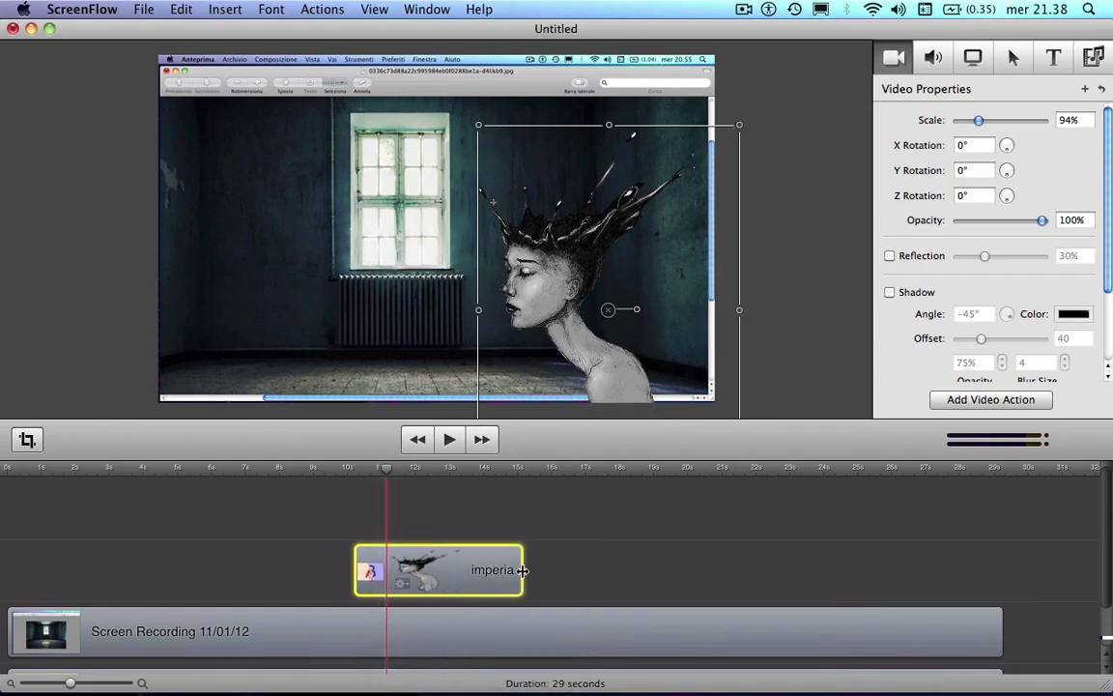
right_click(517, 577)
click(558, 674)
Change both the starting and the ending transition of the imperia.png clip to Dip to Black
double_click(369, 574)
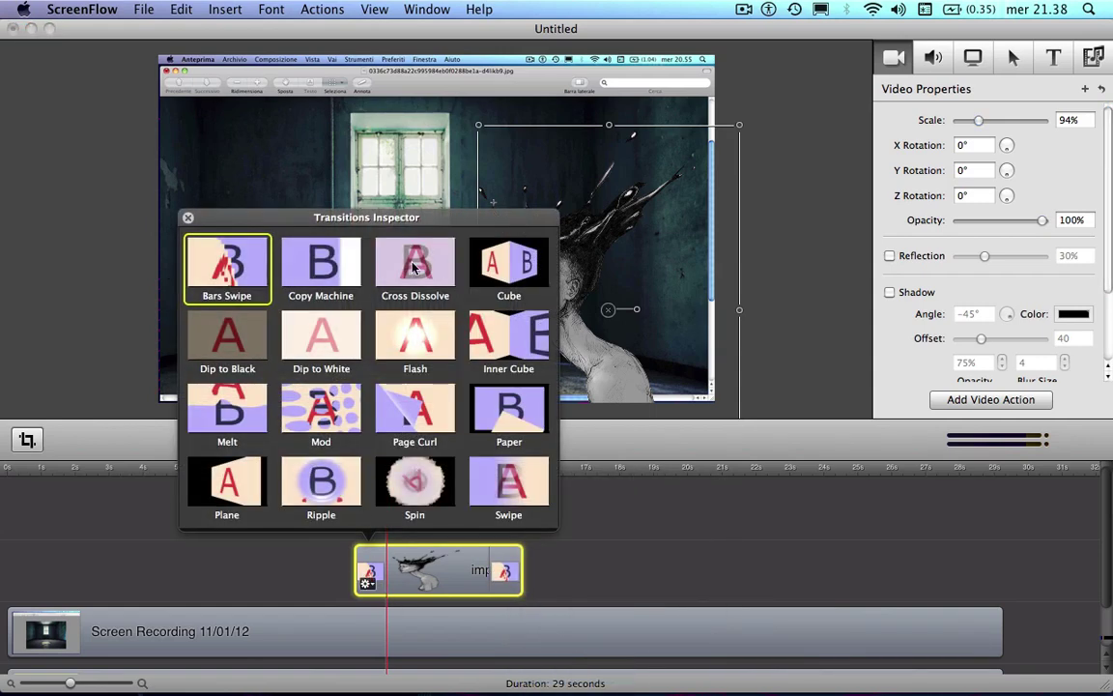
click(233, 345)
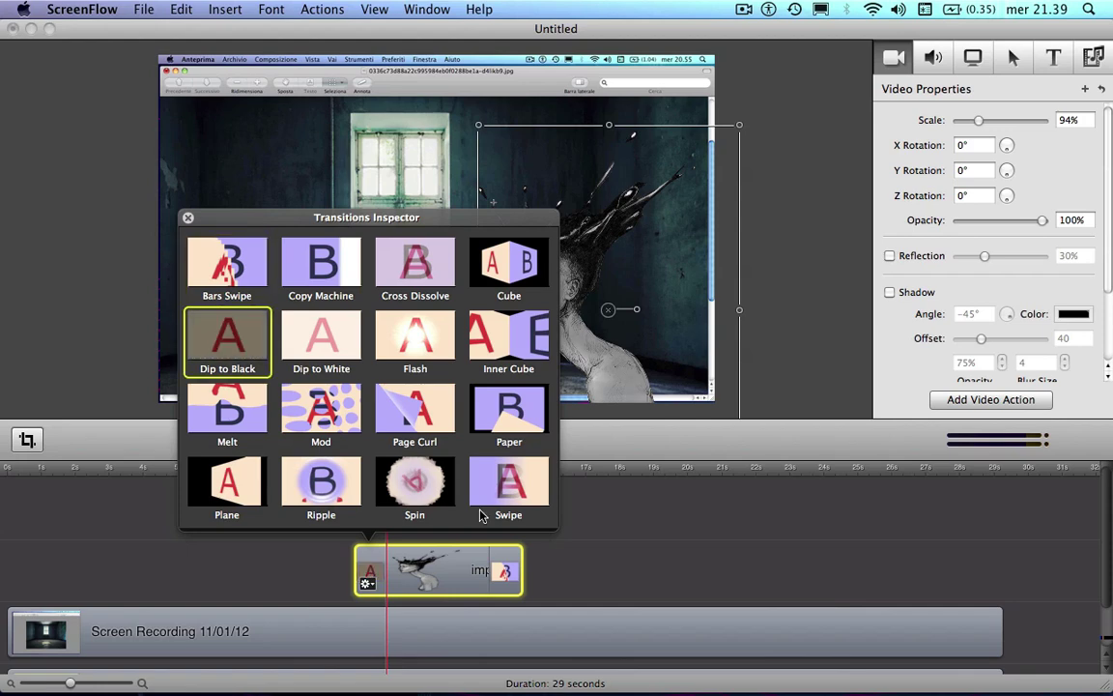
double_click(504, 573)
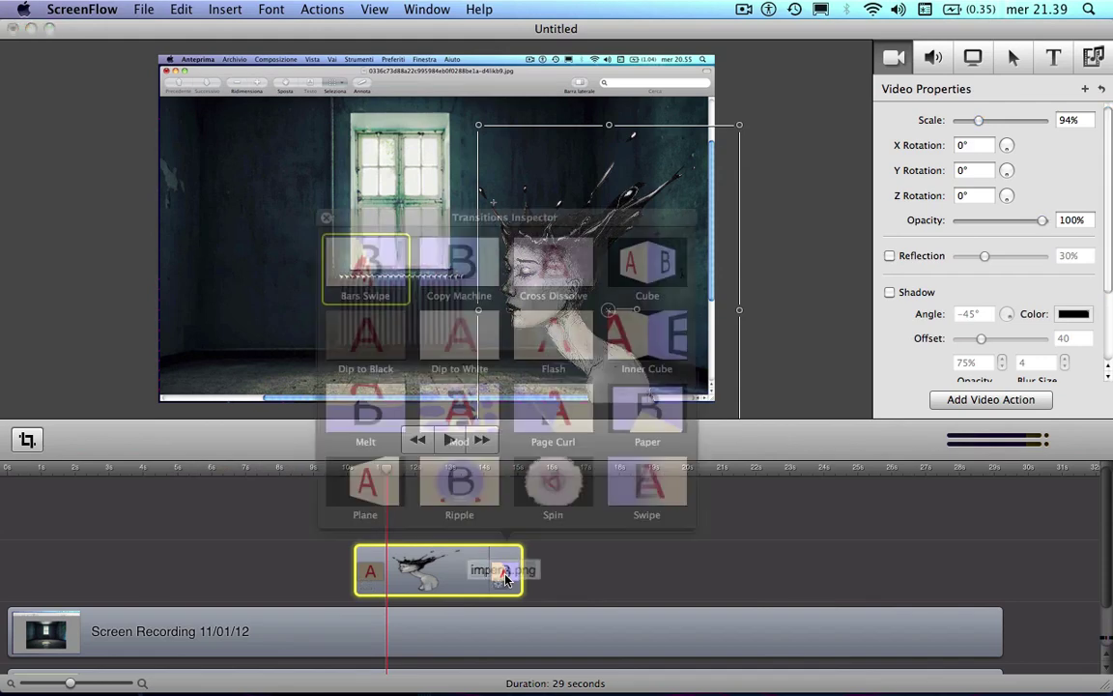
click(325, 331)
click(273, 484)
click(296, 526)
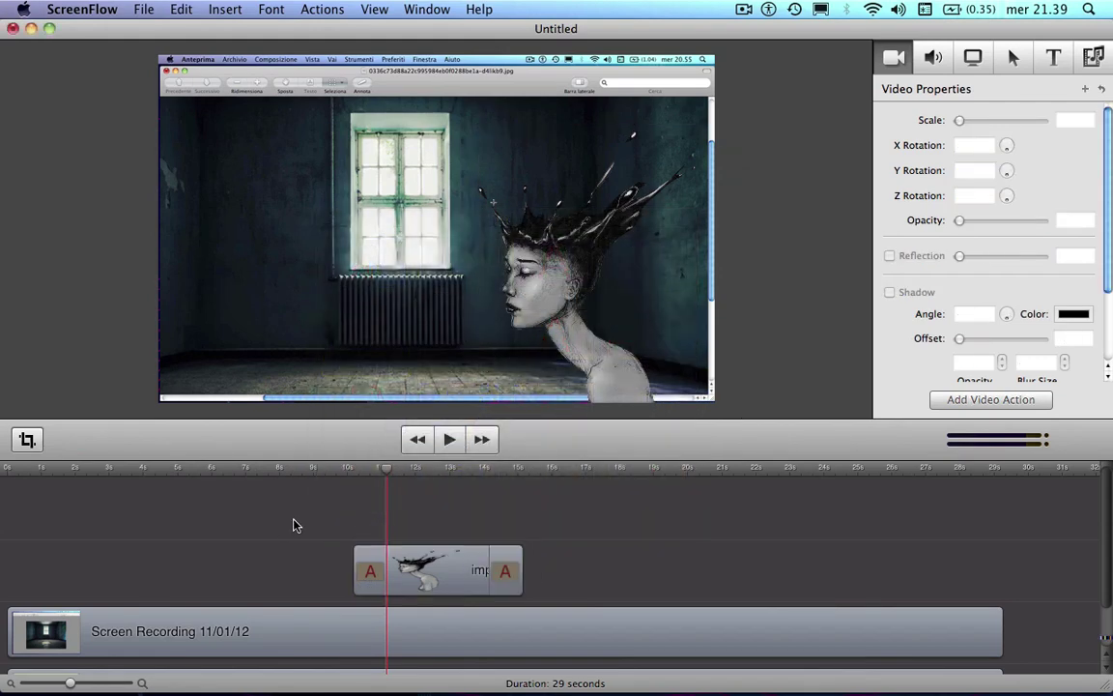
Preview the imperia.png transitions from about 9.5 seconds, then delete the clip from the timeline
click(330, 465)
click(452, 439)
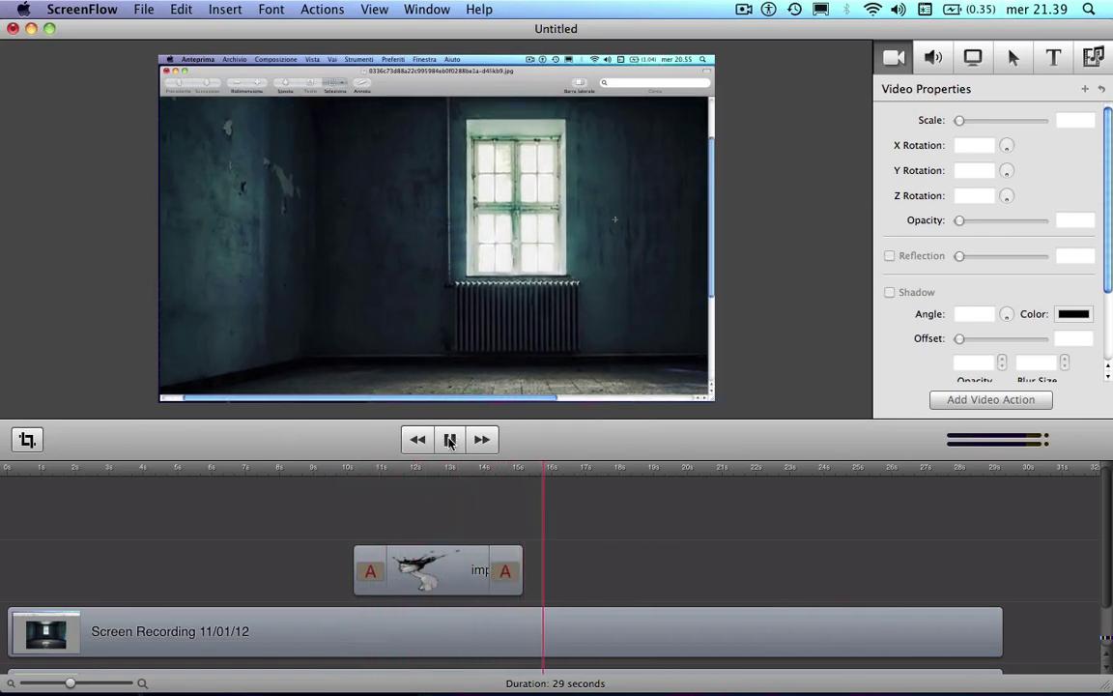
key(space)
click(443, 563)
key(Delete)
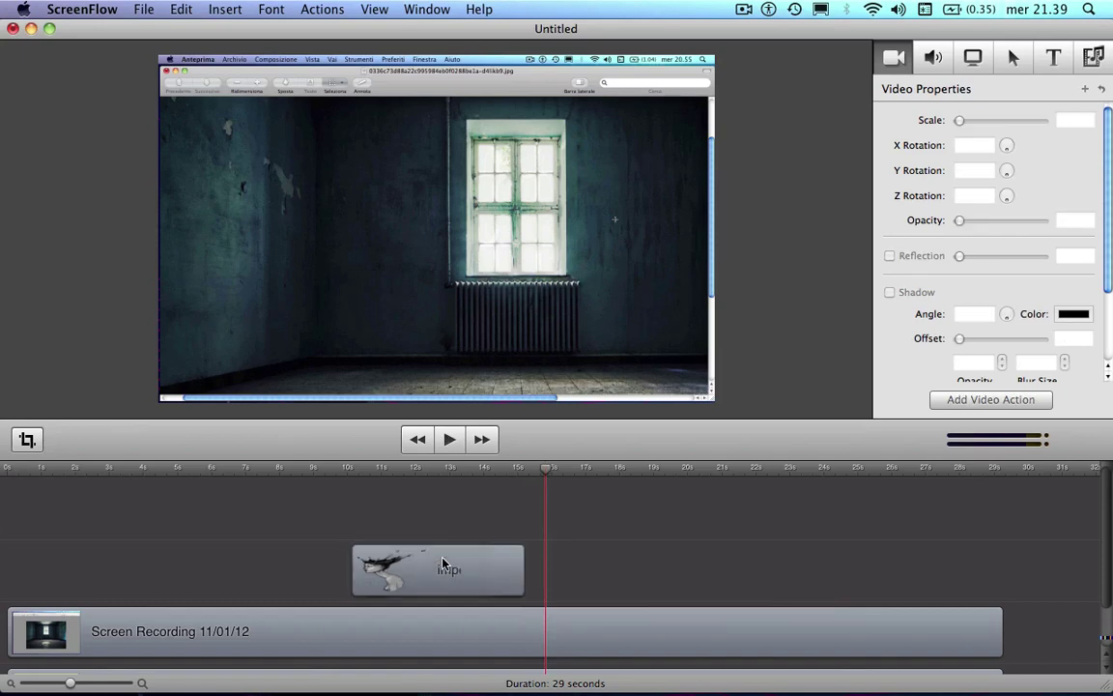
Insert the TF2 Green Screen dancing engineer video from the Scrivania folder into the project
click(230, 8)
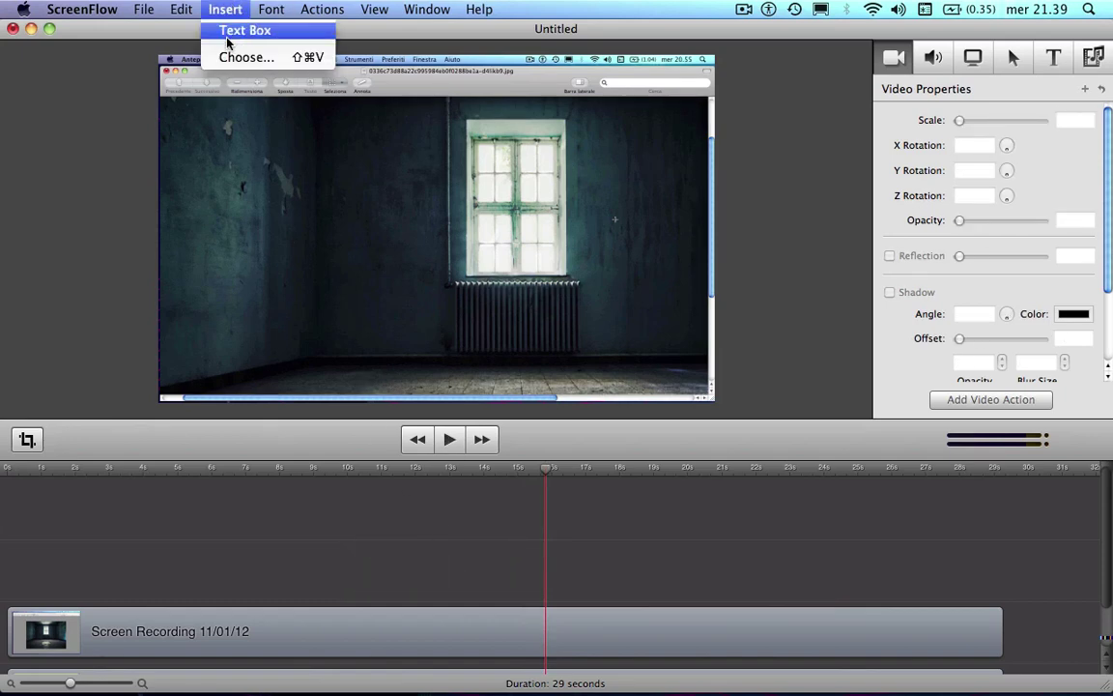
click(215, 51)
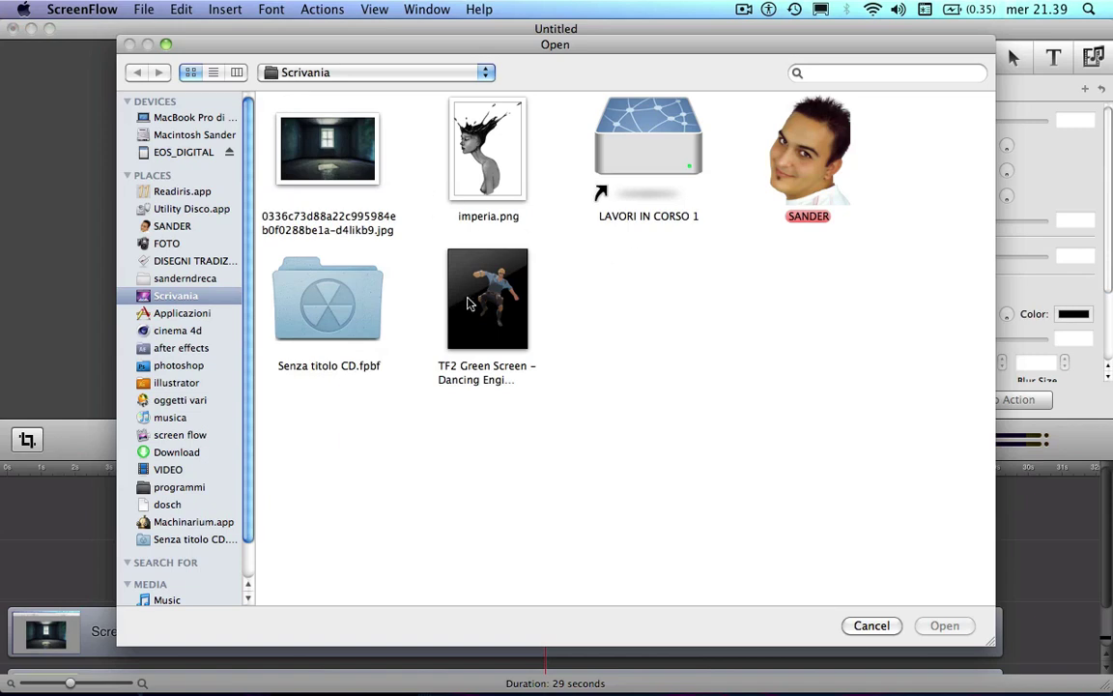
double_click(468, 303)
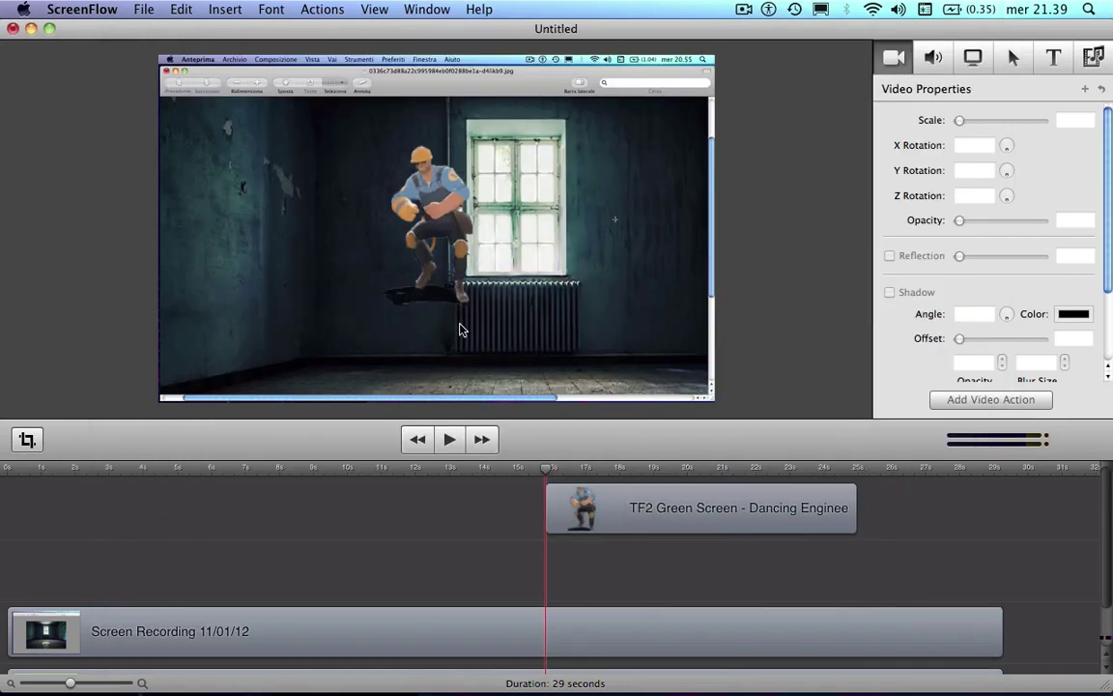
Move the TF2 Green Screen clip to the very beginning of the timeline, starting at 0 seconds
drag(627, 531, 270, 517)
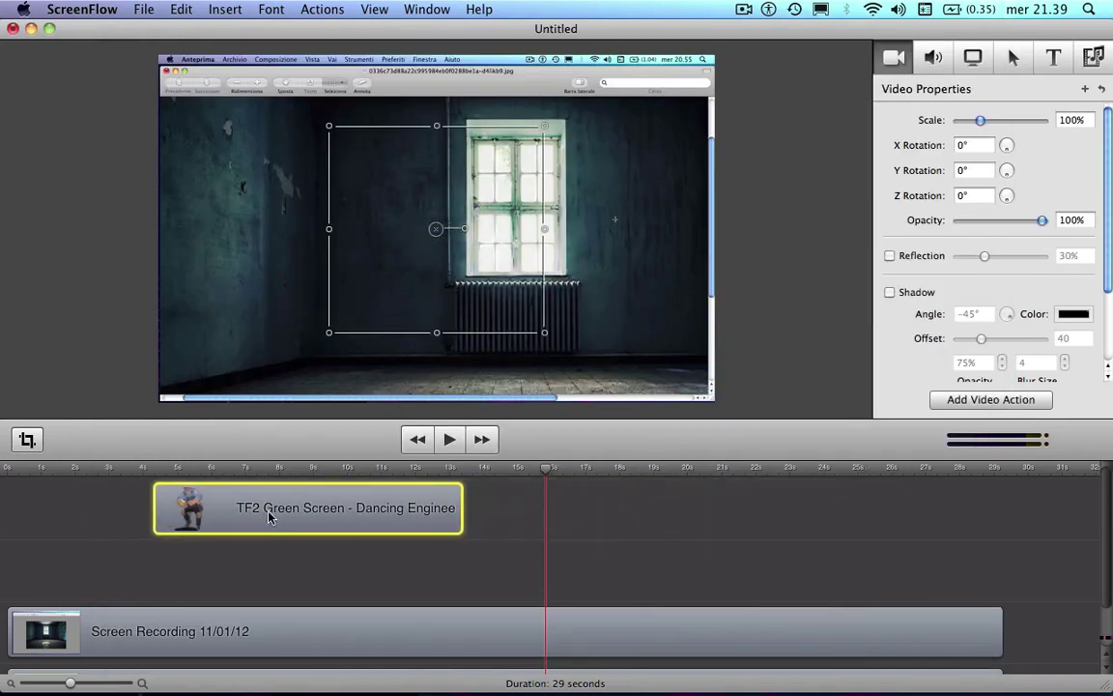
click(122, 474)
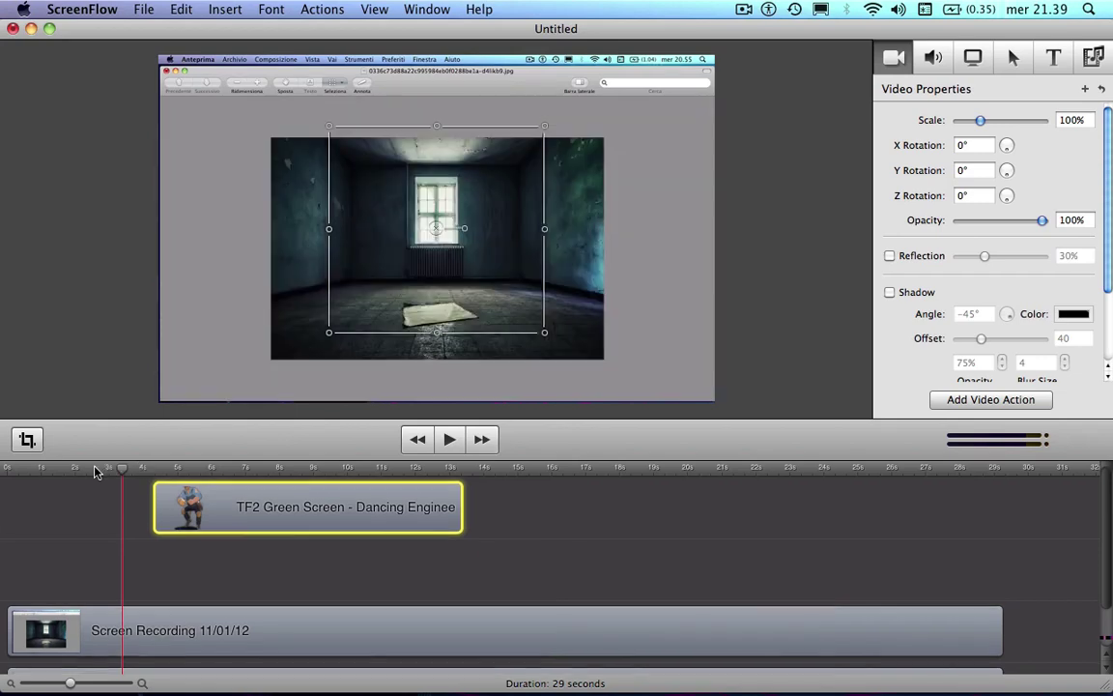
click(219, 469)
drag(218, 469, 191, 471)
drag(265, 513, 148, 513)
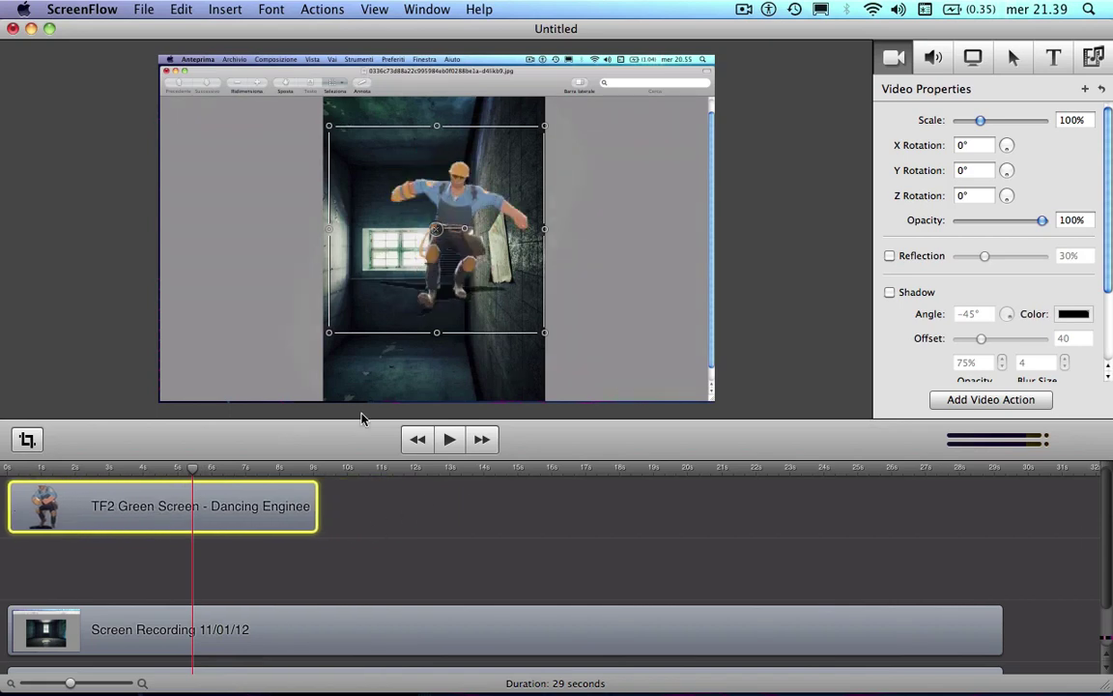
Reposition the engineer on the canvas to stand on the floor right of the paper, and preview the playback
drag(137, 467, 66, 469)
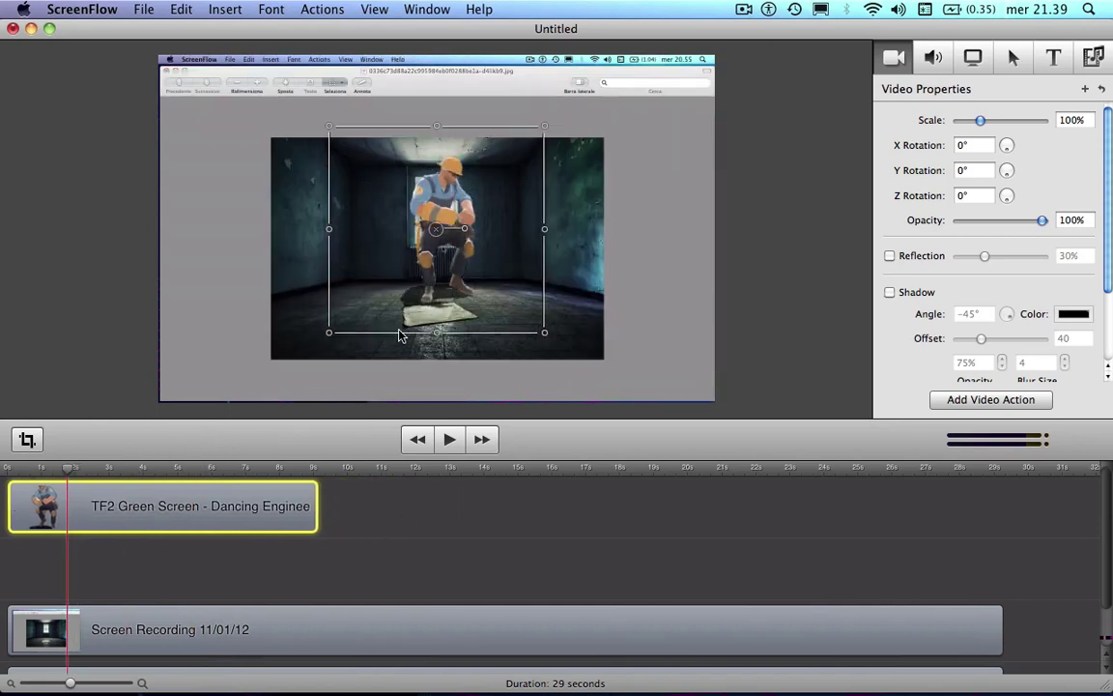
drag(455, 269, 539, 288)
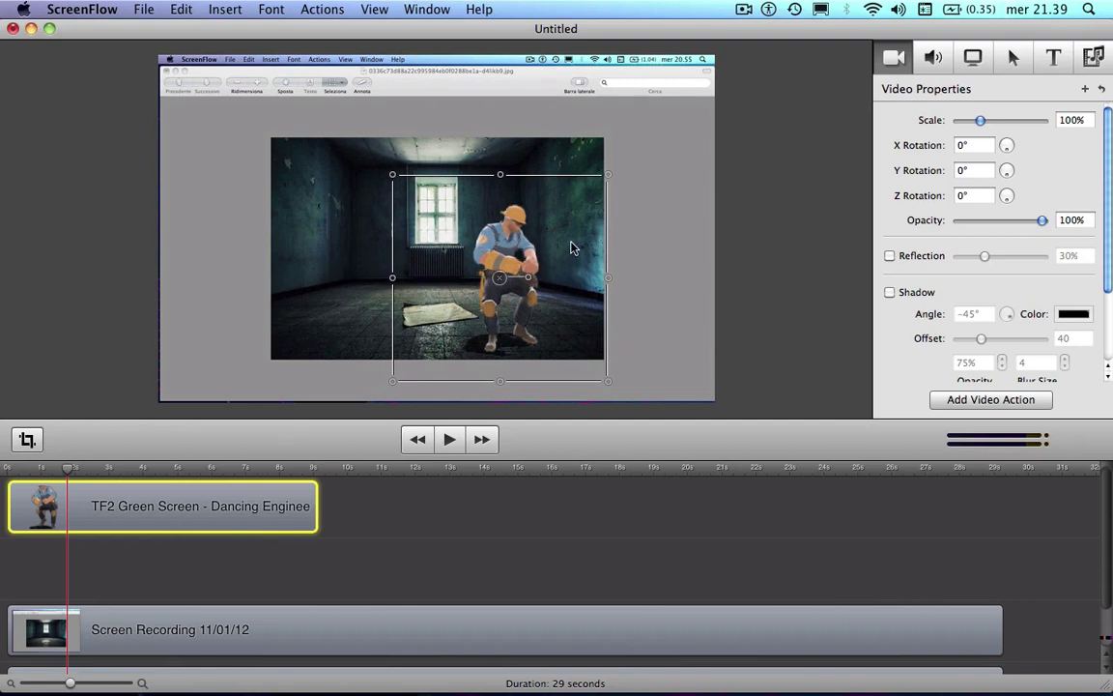
drag(476, 267, 489, 259)
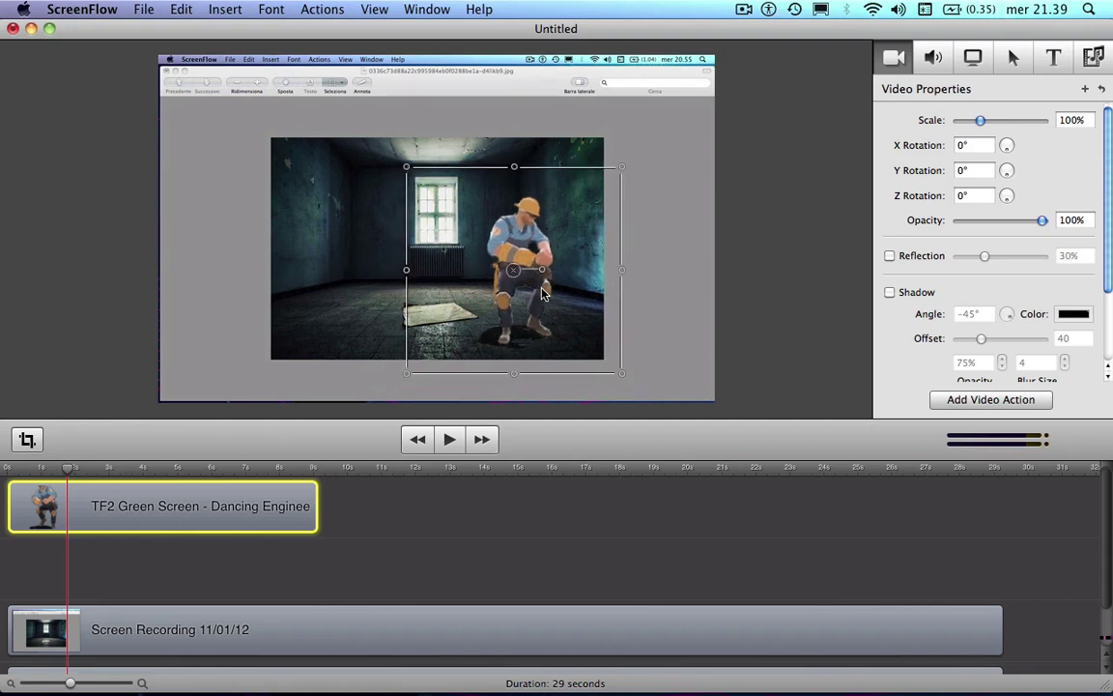
click(450, 441)
click(460, 535)
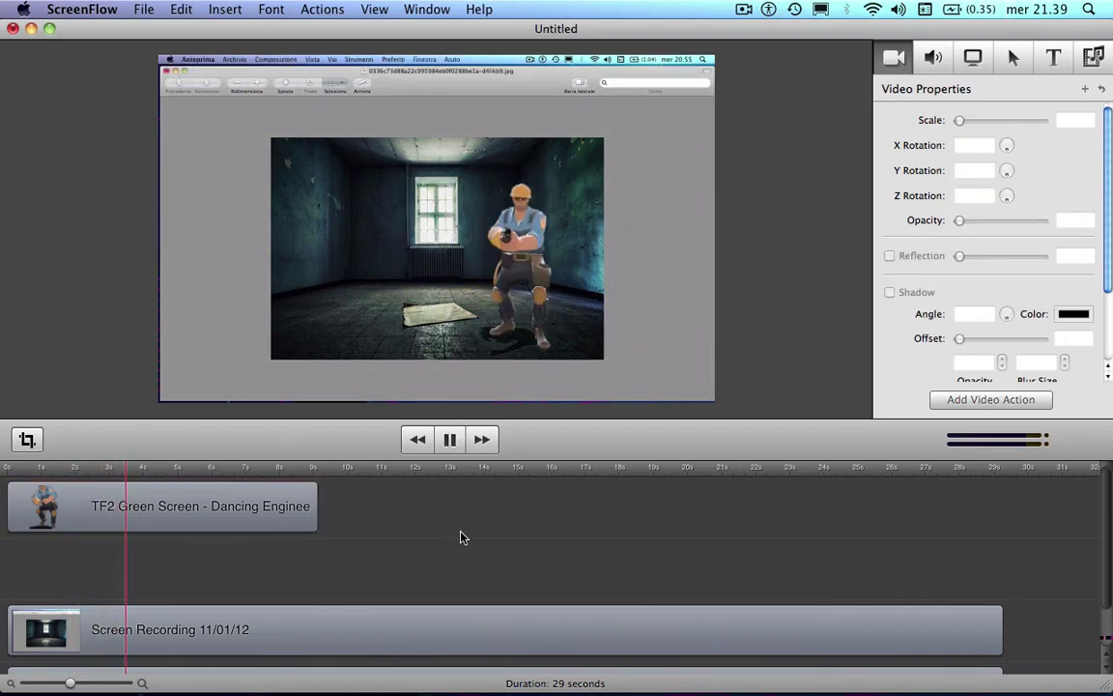
click(450, 440)
Shift the TF2 Green Screen clip to start at about 2.5 seconds and add a video action lasting until about 10 seconds
drag(213, 472, 234, 509)
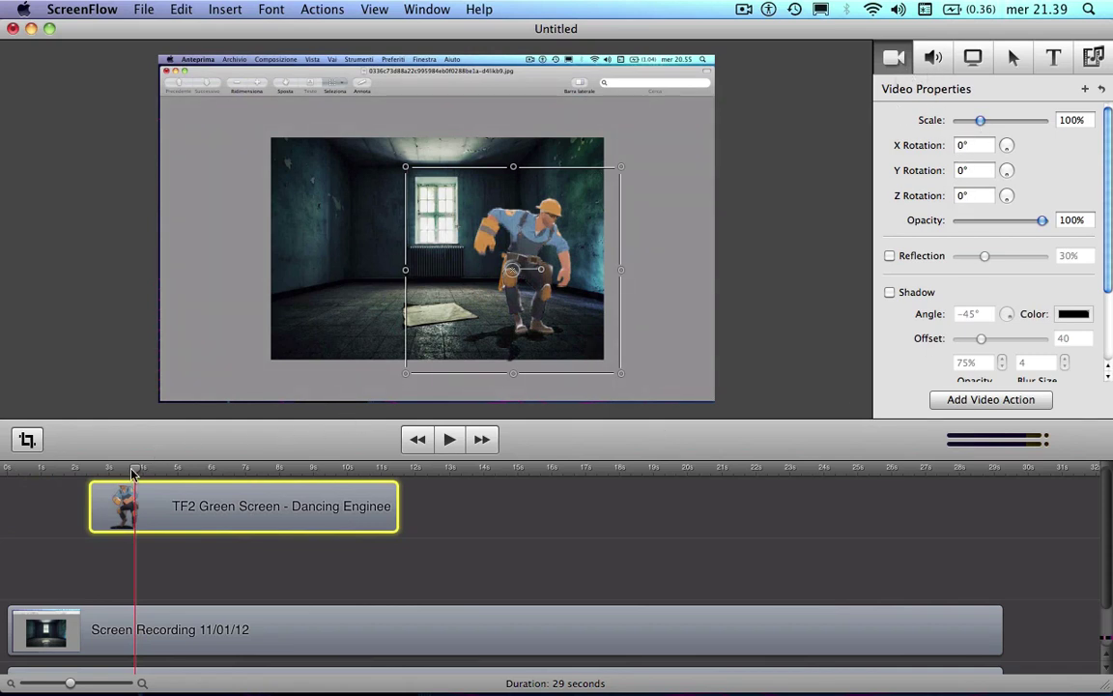
mouse_move(134, 474)
mouse_down()
mouse_move(100, 469)
mouse_move(136, 470)
mouse_up()
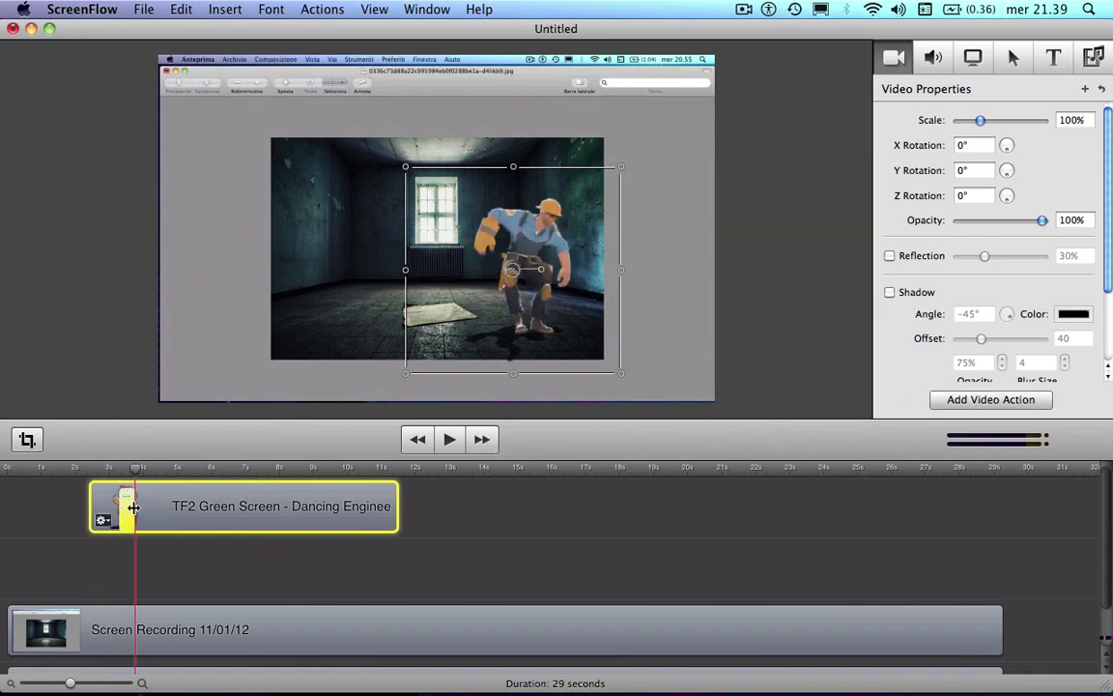
drag(128, 509, 348, 510)
After the video action, move the engineer left of the window with a 70° Z rotation, and scrub back through the animation
drag(311, 468, 355, 468)
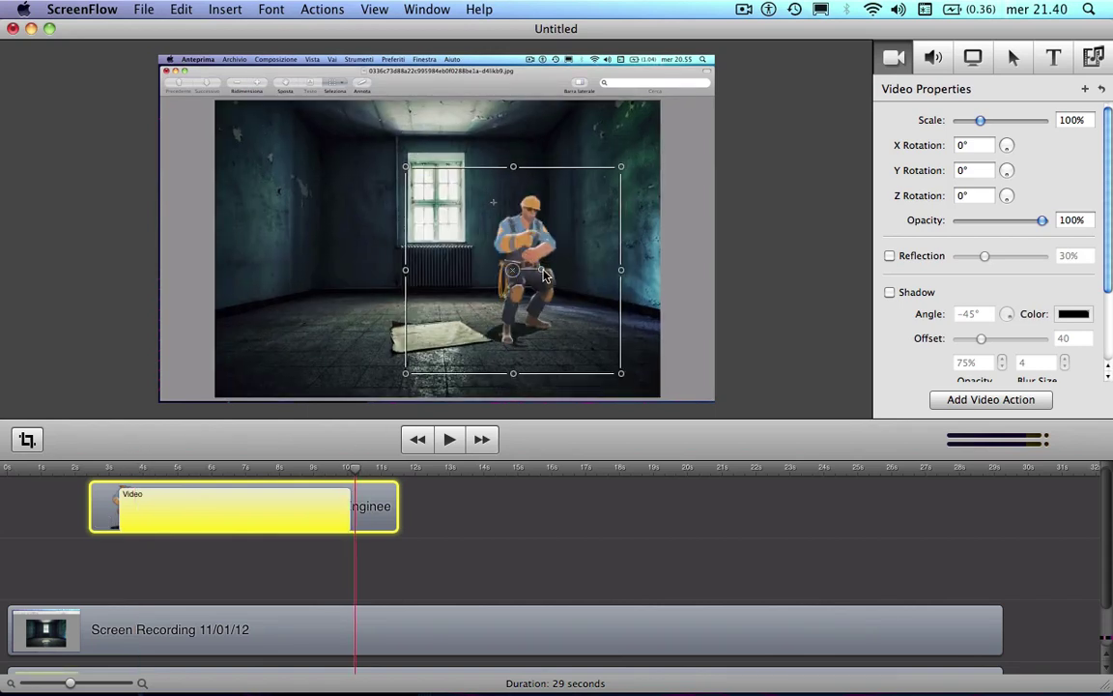
drag(544, 274, 374, 192)
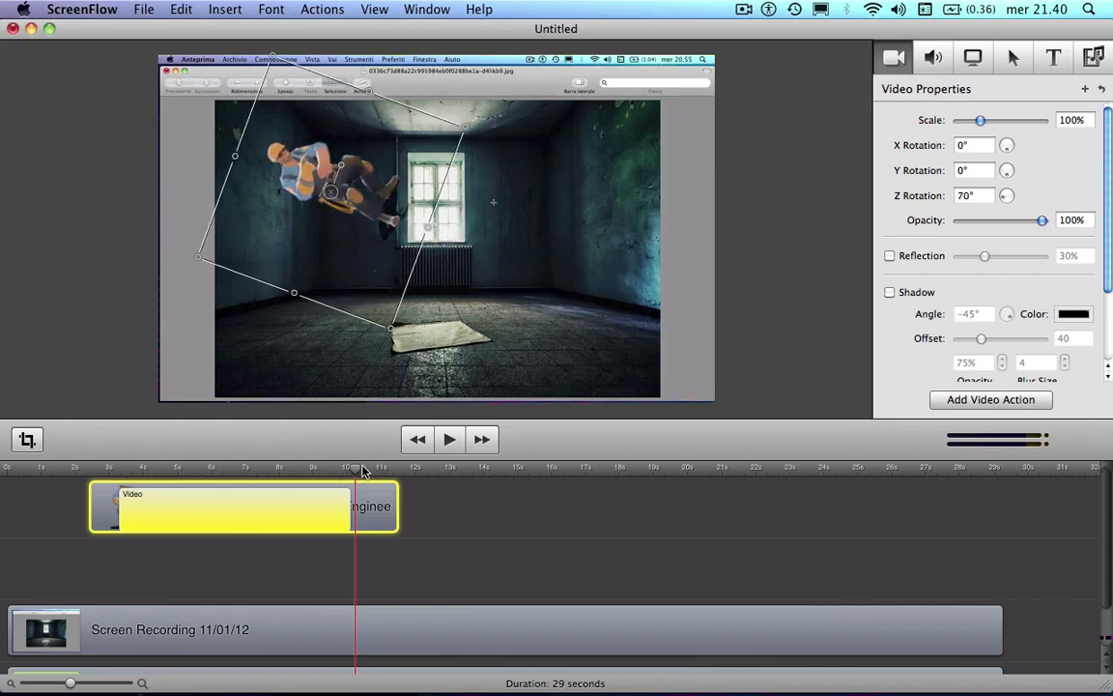
drag(350, 473, 130, 474)
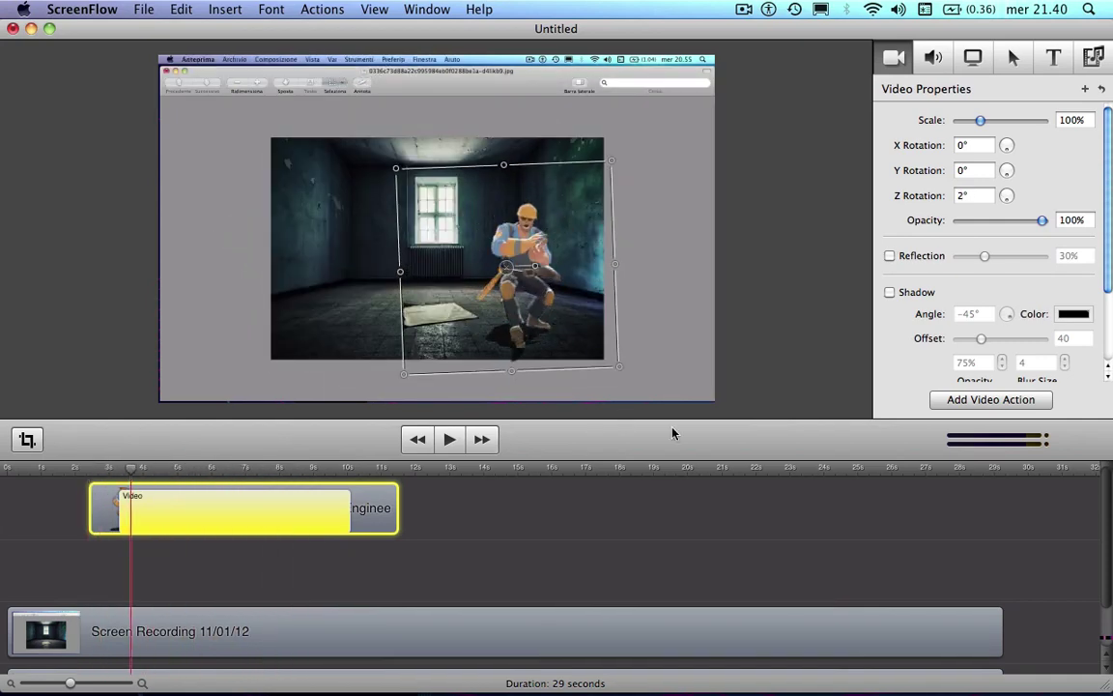
Set the engineer to 141% scale with rotations X -16°, Y -77° and Z 30°, enable reflection, and move it to the canvas's upper left
drag(1011, 199, 1011, 161)
click(1011, 171)
mouse_move(982, 120)
mouse_down()
mouse_move(1001, 118)
mouse_move(991, 121)
mouse_up()
click(911, 257)
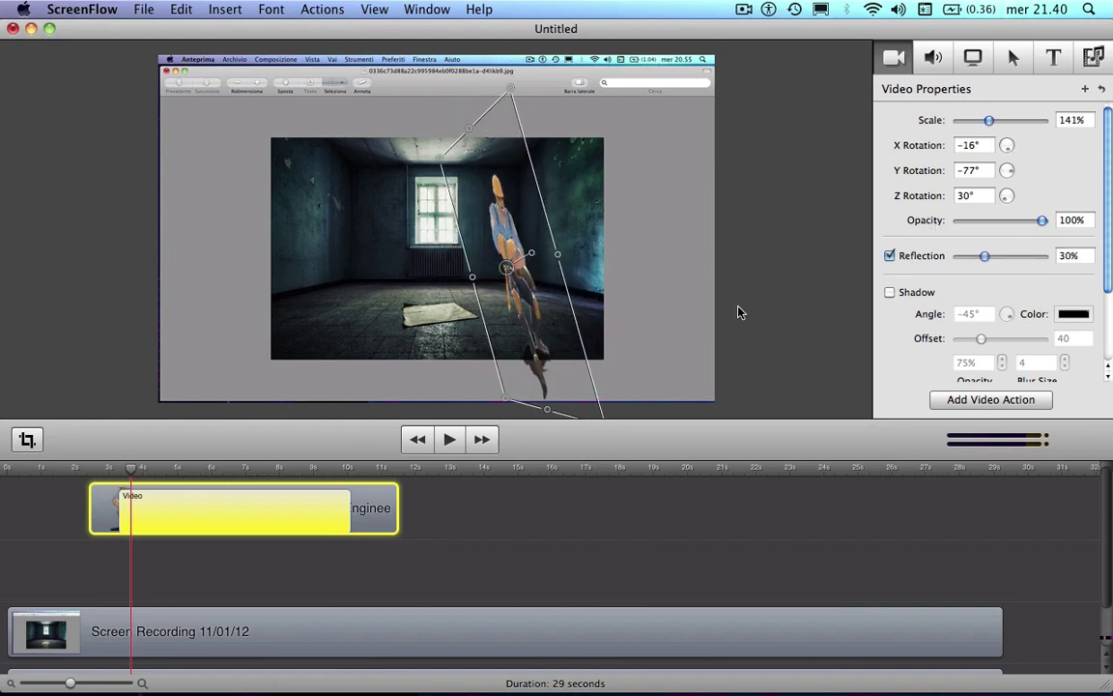
drag(527, 307, 323, 207)
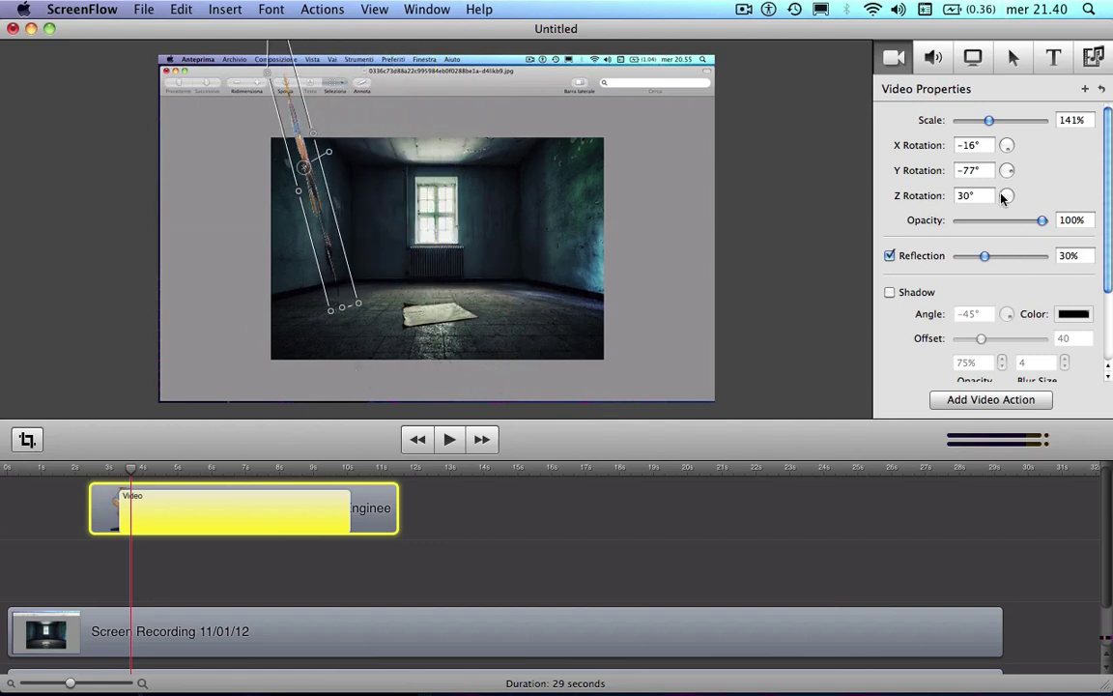
Reset the engineer's X, Y and Z rotations to 0 and shift the figure further toward the canvas's upper-left corner
click(989, 196)
text(0)
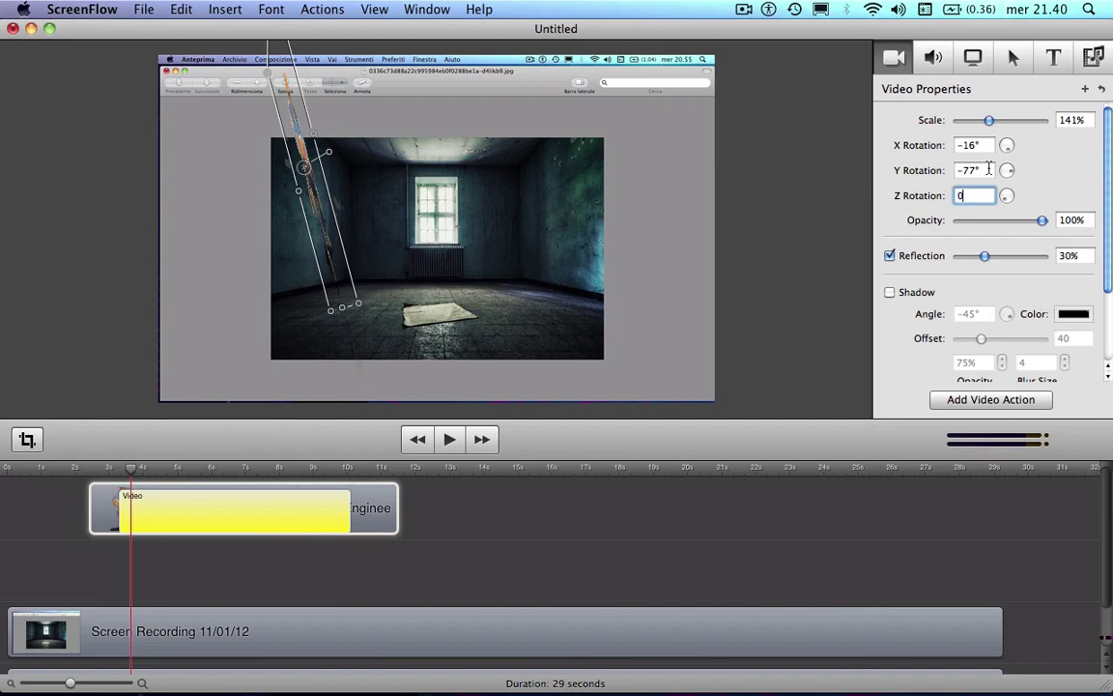
click(989, 170)
text(0)
click(976, 145)
text(0)
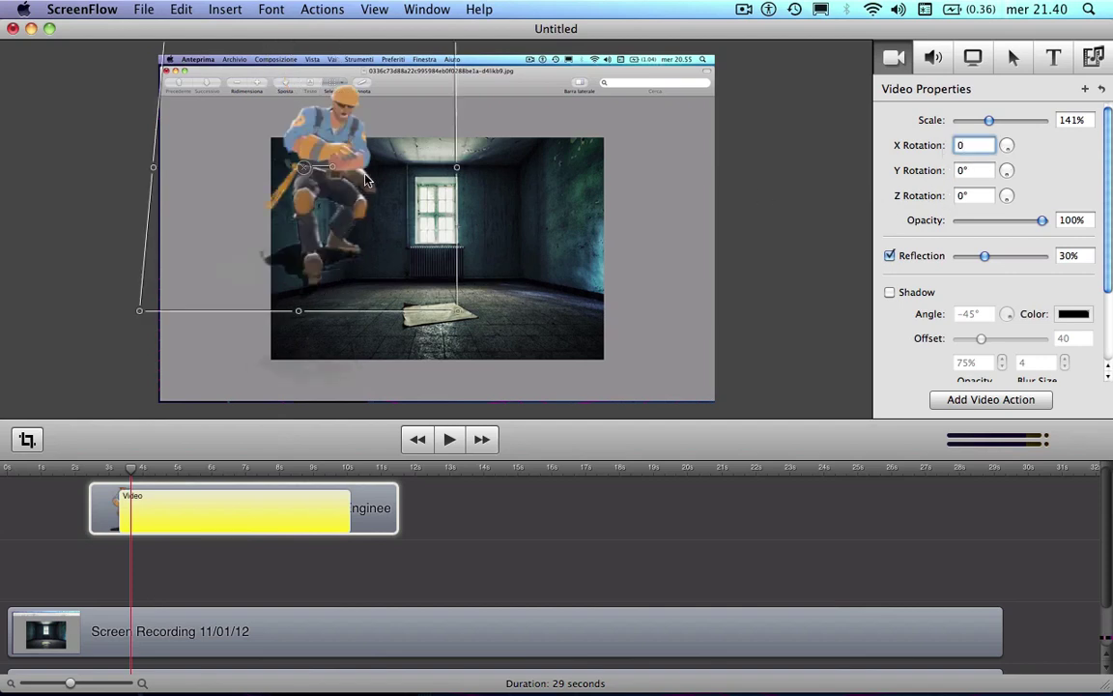
drag(366, 179, 256, 145)
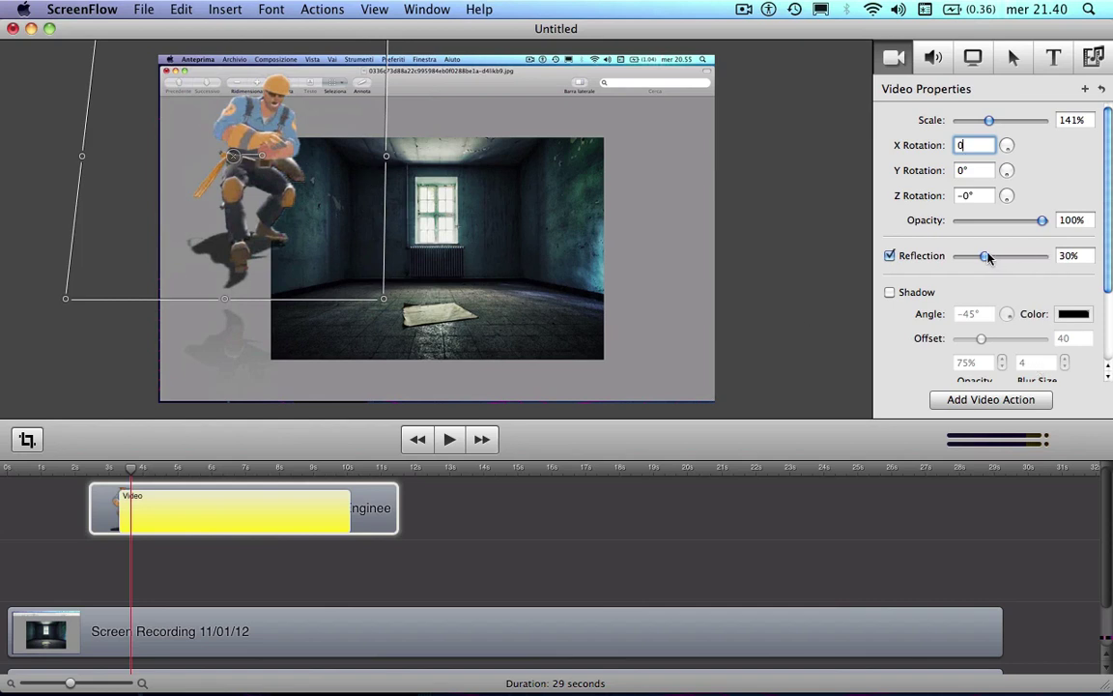
Set the engineer's reflection to 82%, enable its shadow, and reposition the figure over the left edge of the room image
drag(986, 256, 1032, 266)
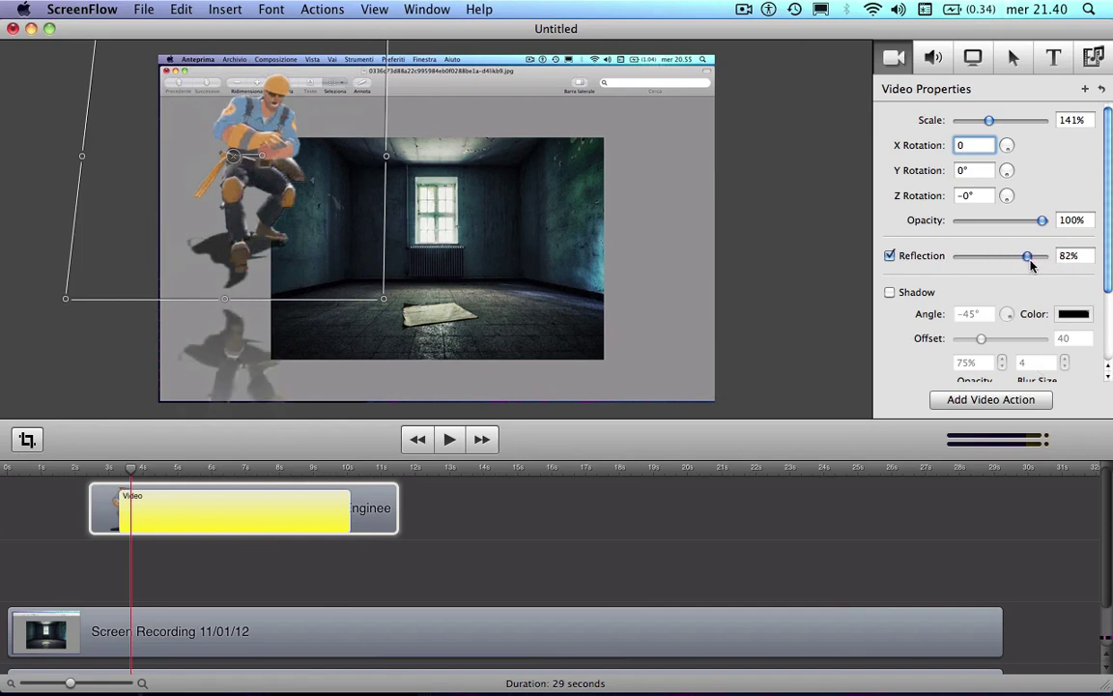
click(890, 293)
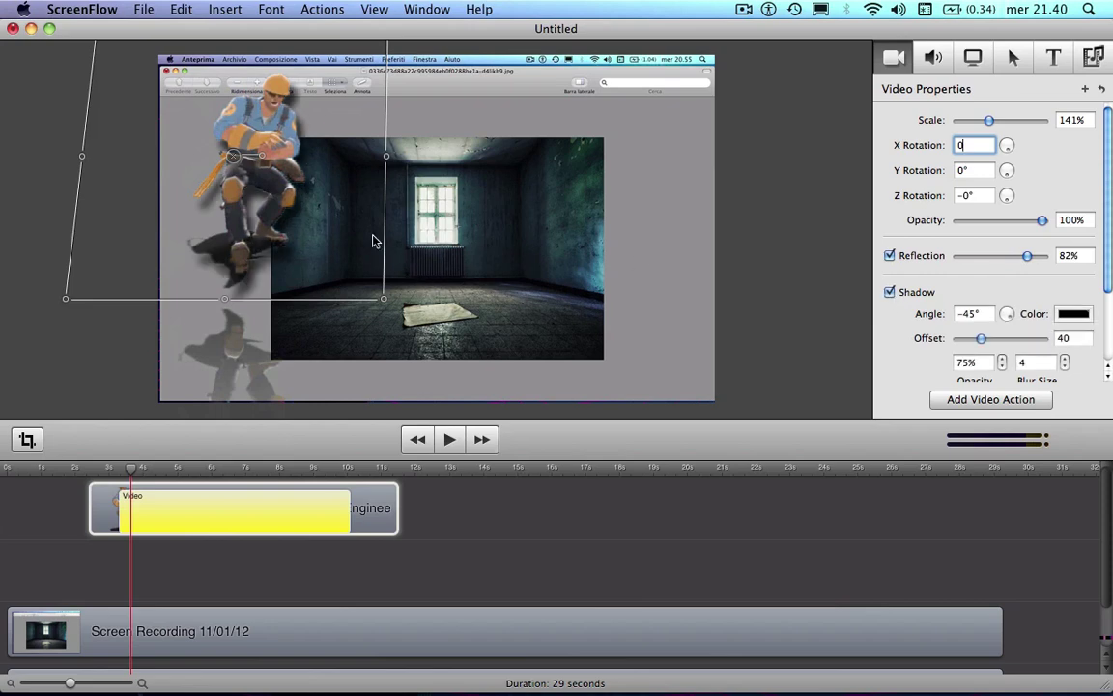
drag(269, 171, 261, 245)
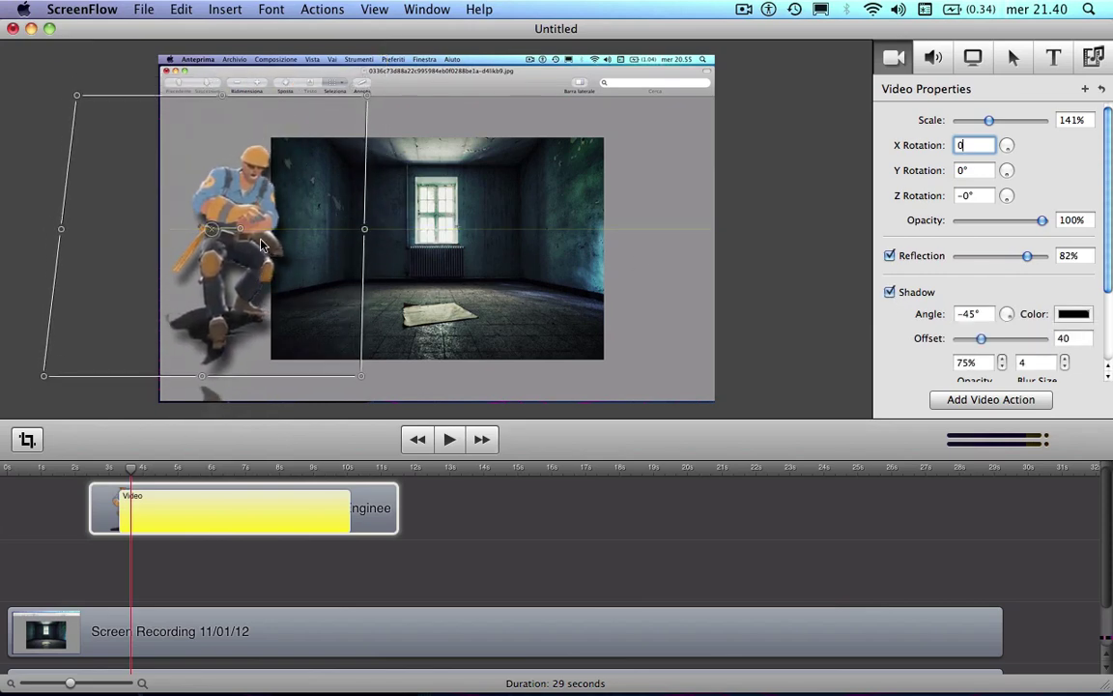
drag(193, 250, 282, 239)
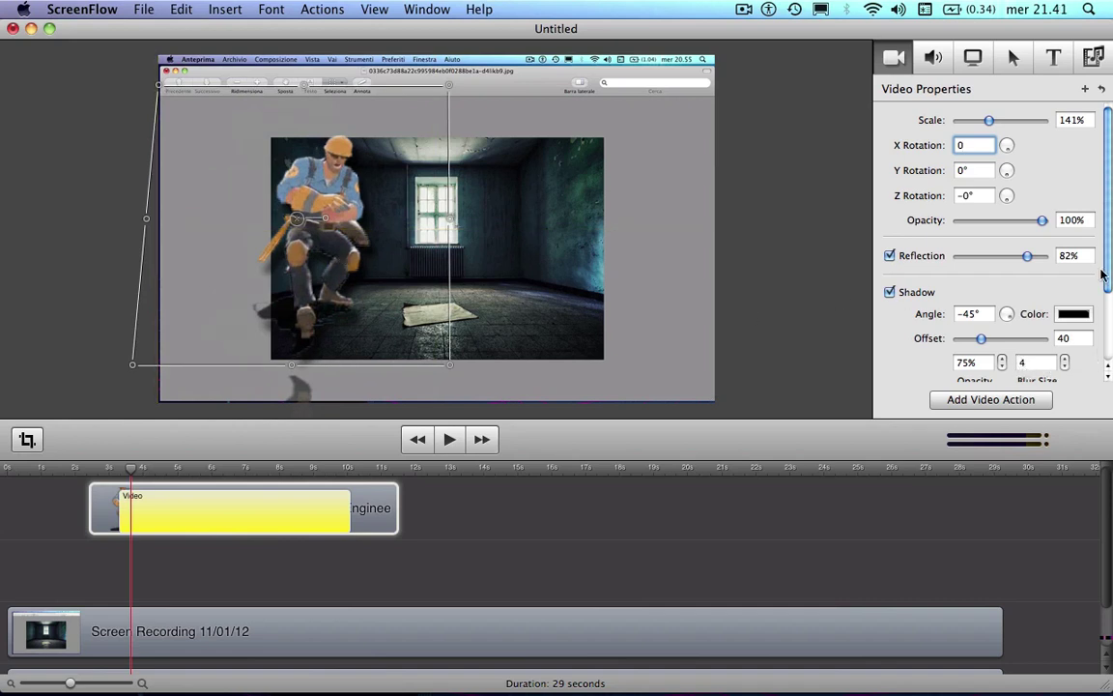
Set the engineer clip's saturation to 124%, brightness to 297% and contrast to 149%, and remove its video action
drag(1109, 261, 1109, 357)
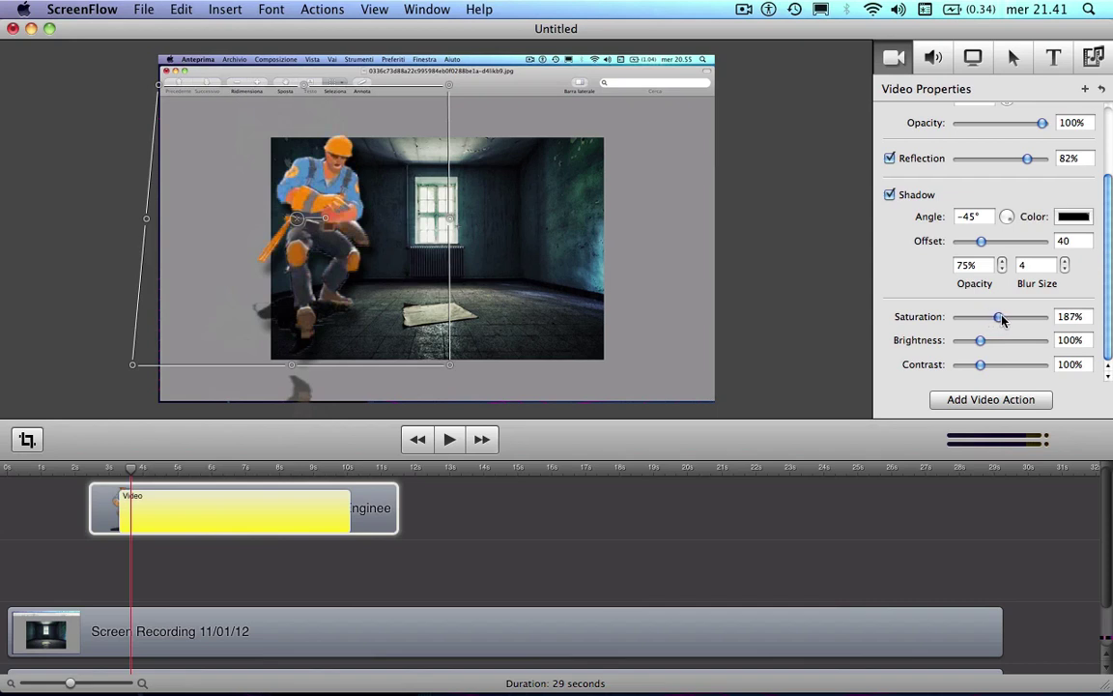
drag(1015, 316, 929, 320)
mouse_move(1029, 323)
mouse_down()
mouse_move(958, 319)
mouse_move(989, 318)
mouse_move(1020, 340)
mouse_up()
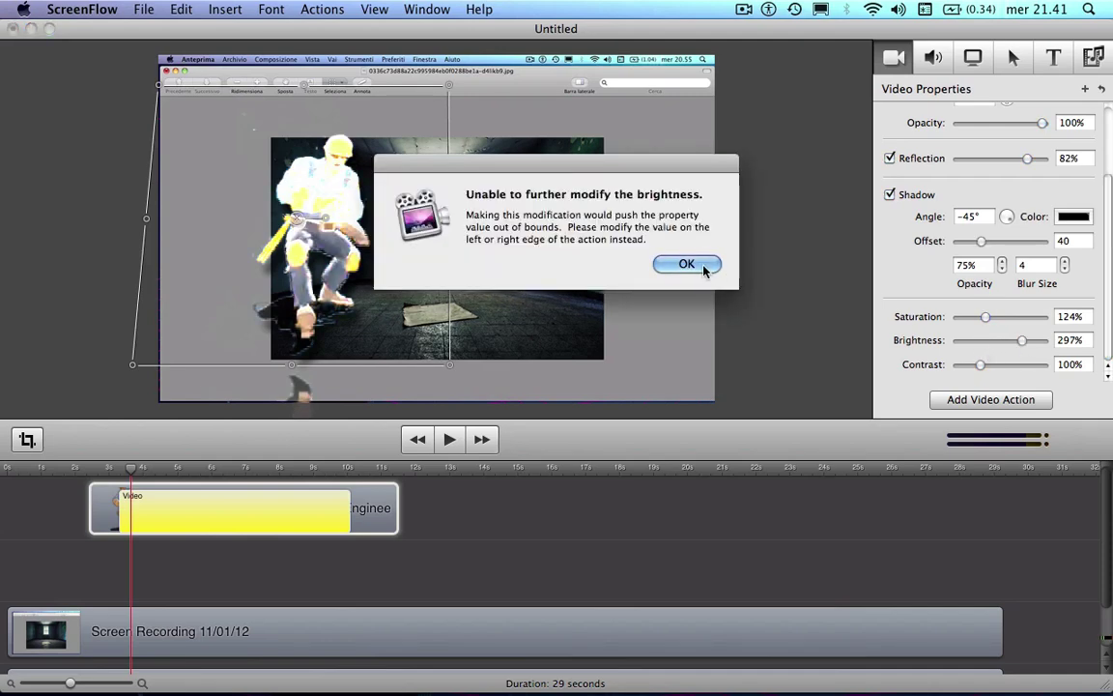
click(700, 265)
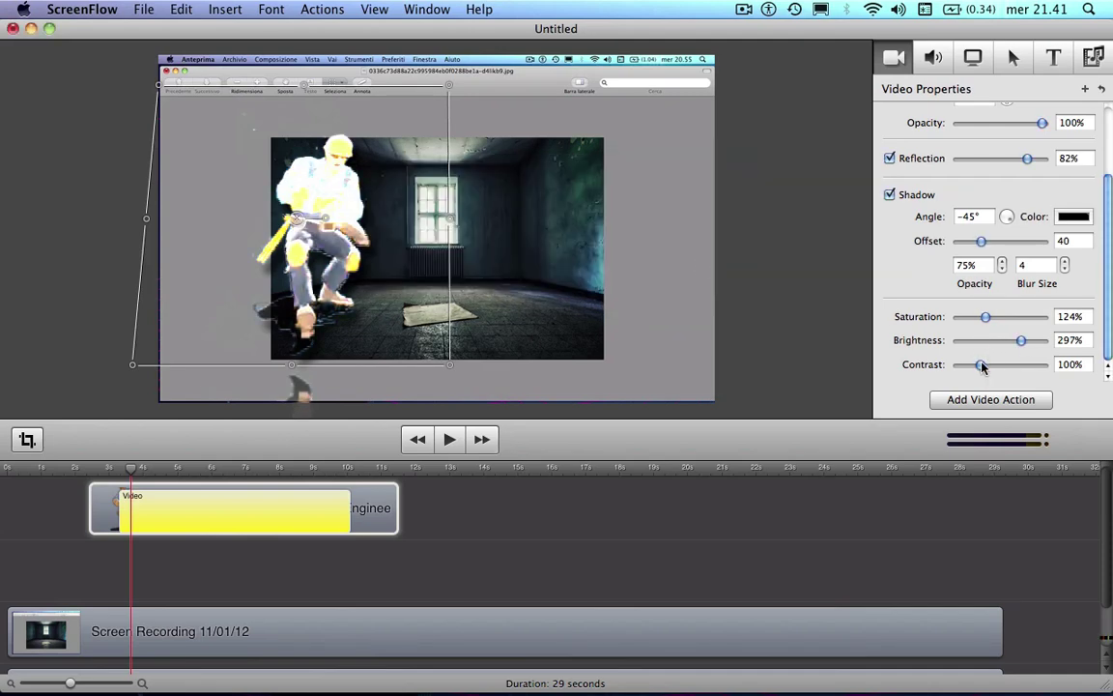
drag(981, 366, 946, 374)
drag(995, 374, 992, 374)
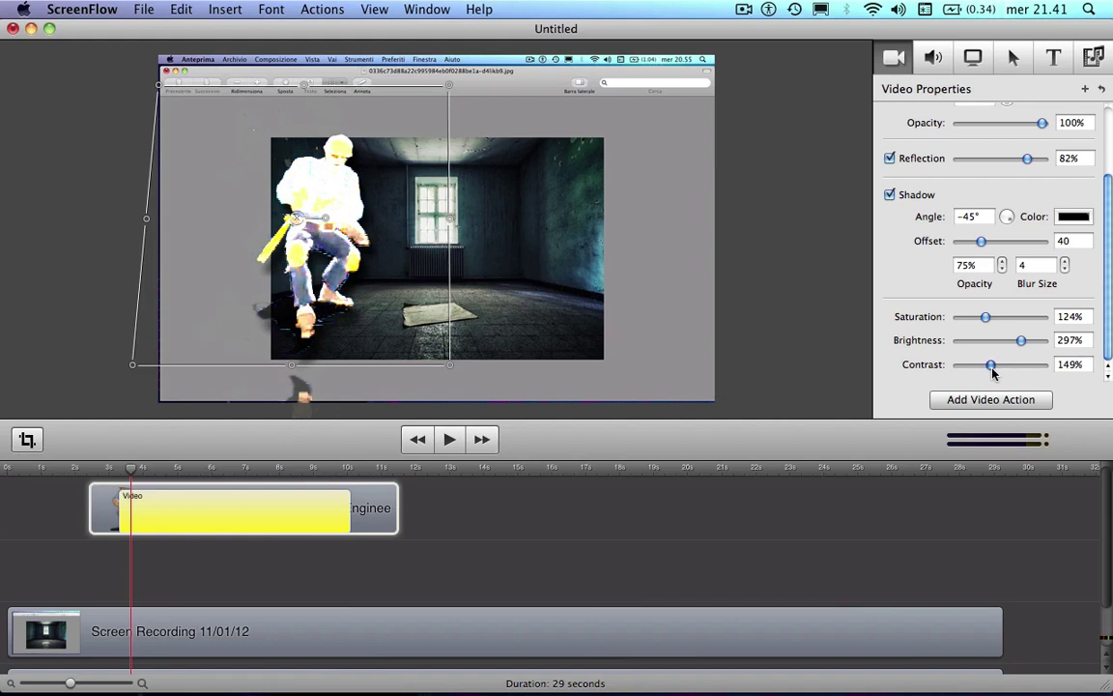
click(316, 503)
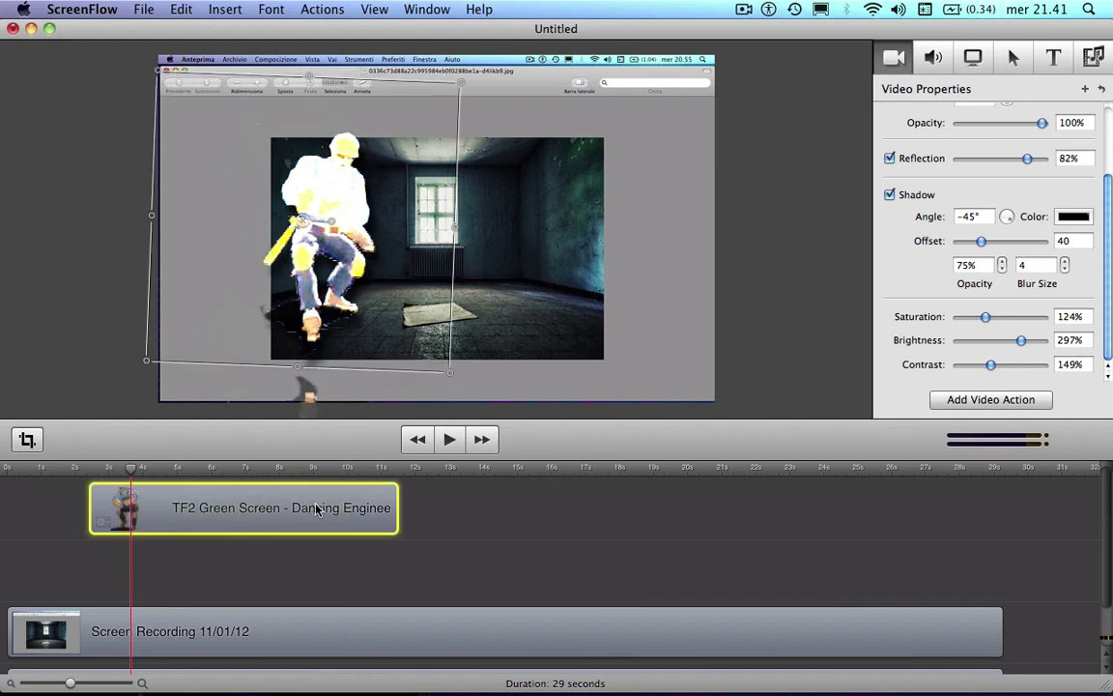
Delete the dancing engineer clip, and split the screen recording and its audio at about 19.5 s
key(Delete)
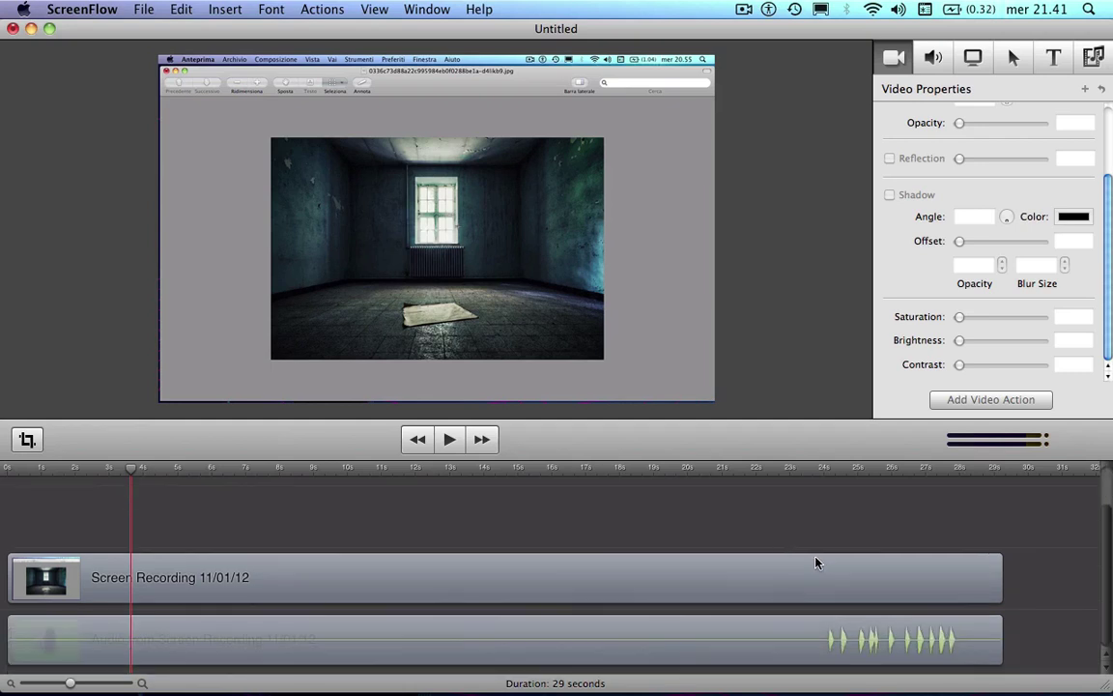
click(920, 593)
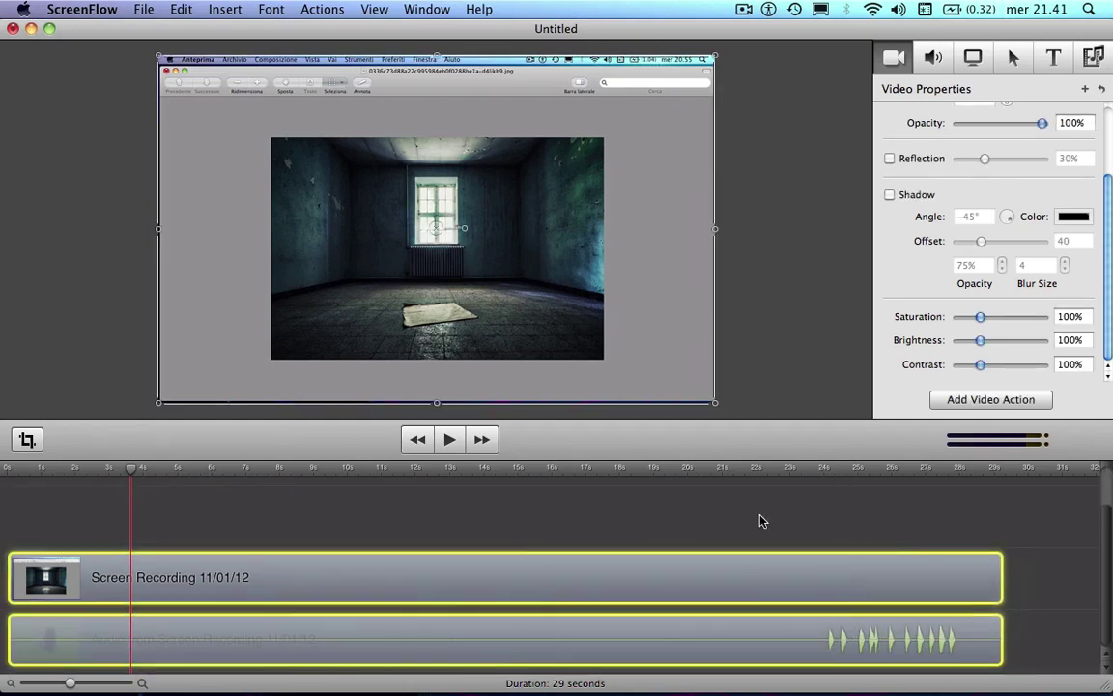
click(667, 471)
key(t)
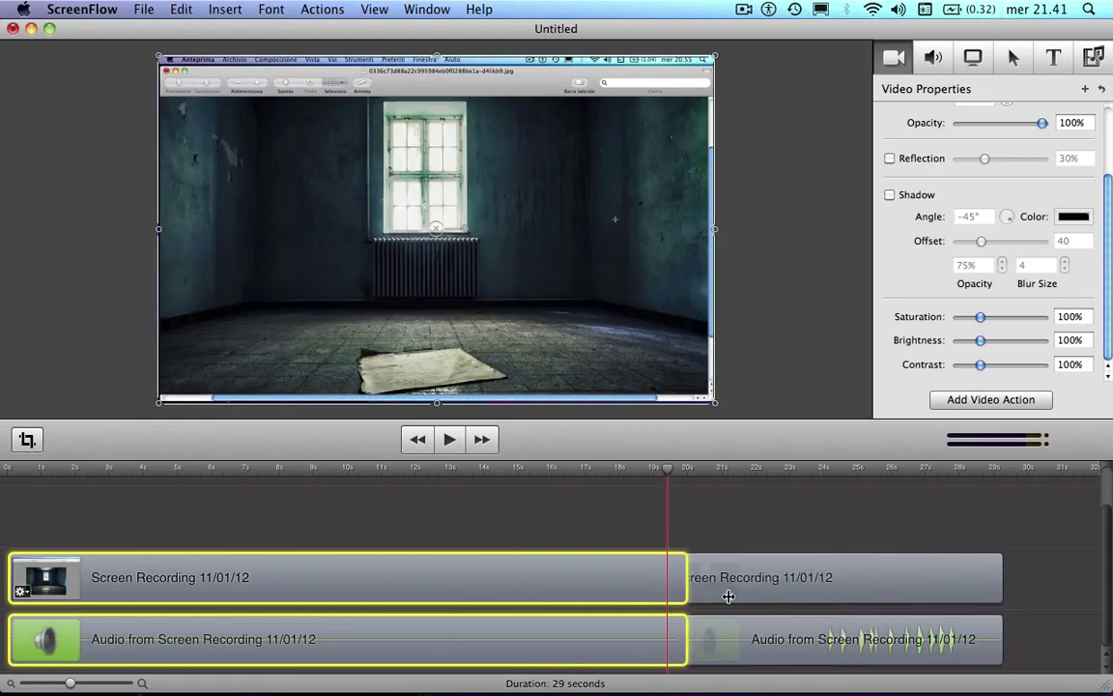
Overlap the second recording clip and its audio with the first ones by about 1.5 s and choose the Dip to Black transition
click(814, 522)
click(821, 590)
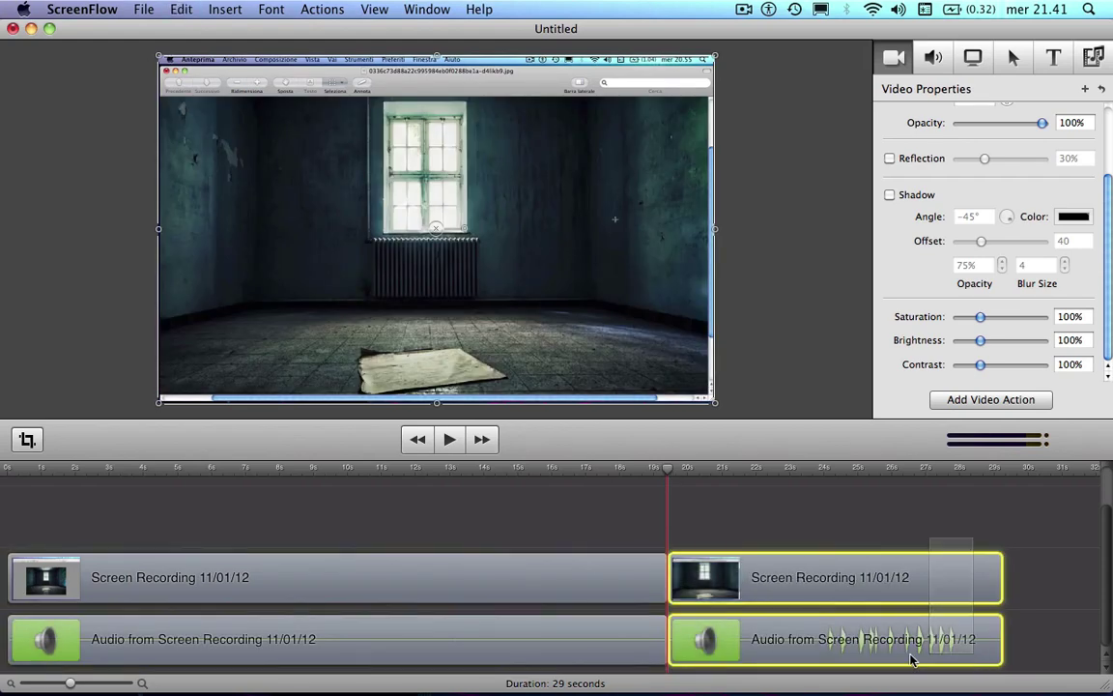
drag(810, 580, 757, 576)
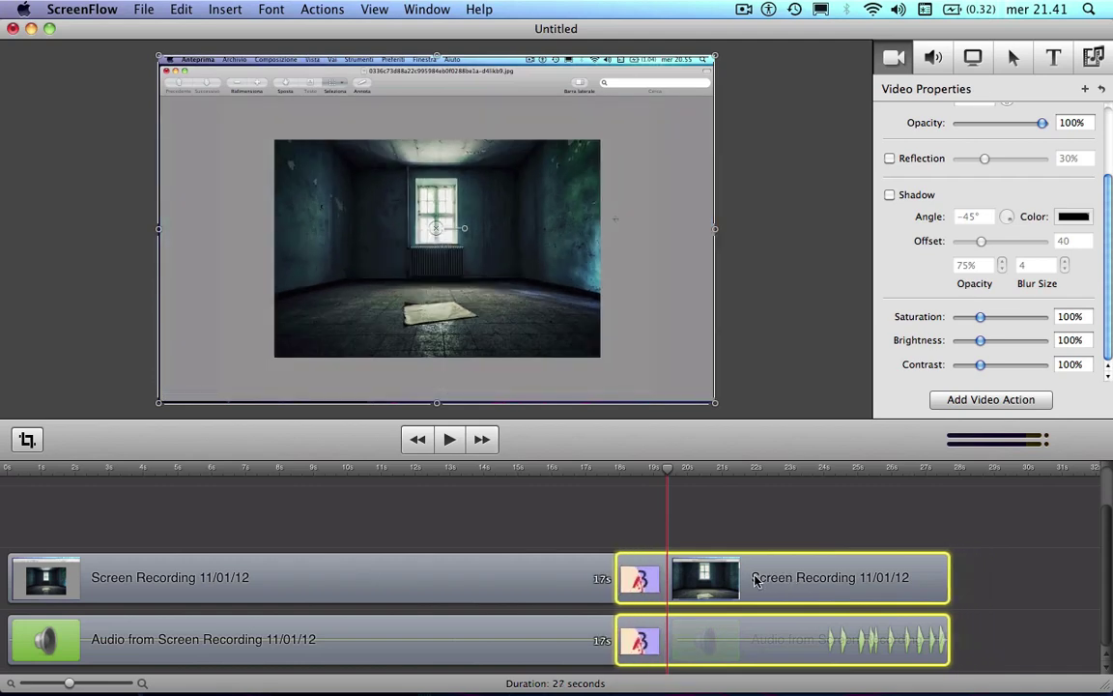
double_click(649, 581)
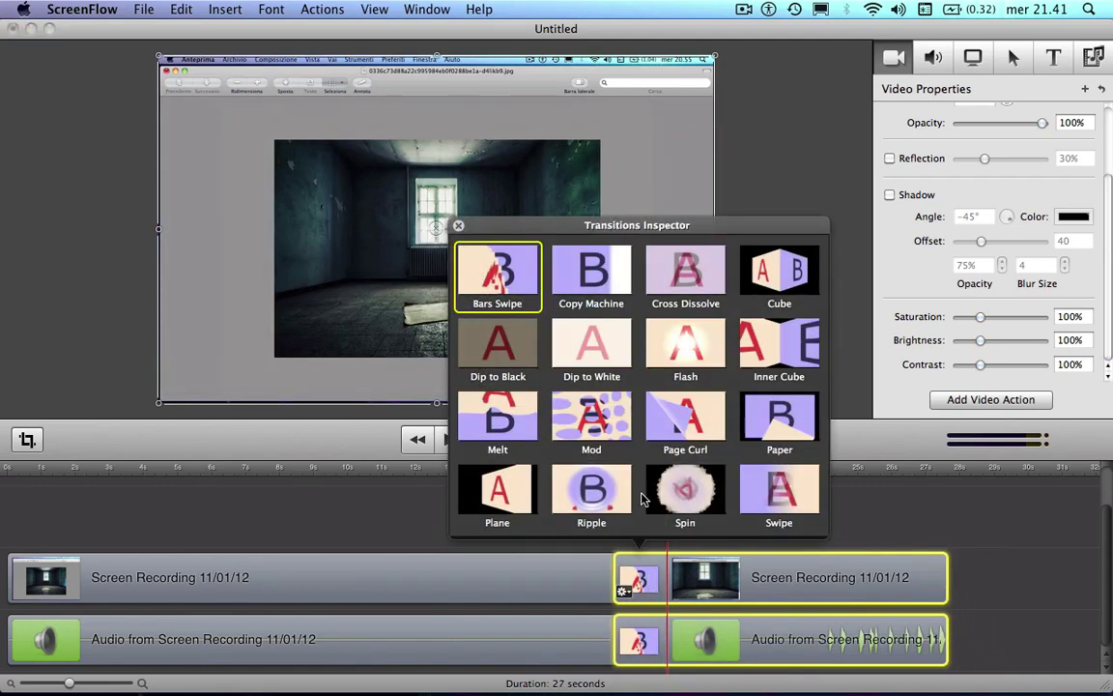
click(515, 357)
Remove the transition and the overlap between the two recording clips, and clear the selection
drag(622, 472, 656, 474)
key(Delete)
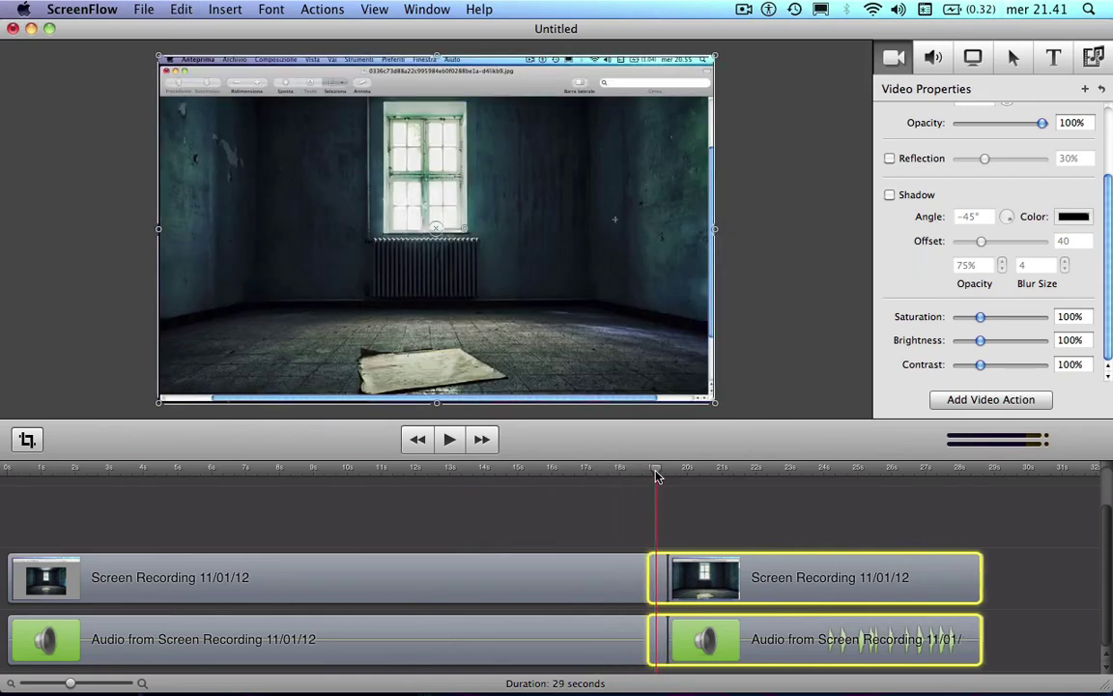
click(700, 484)
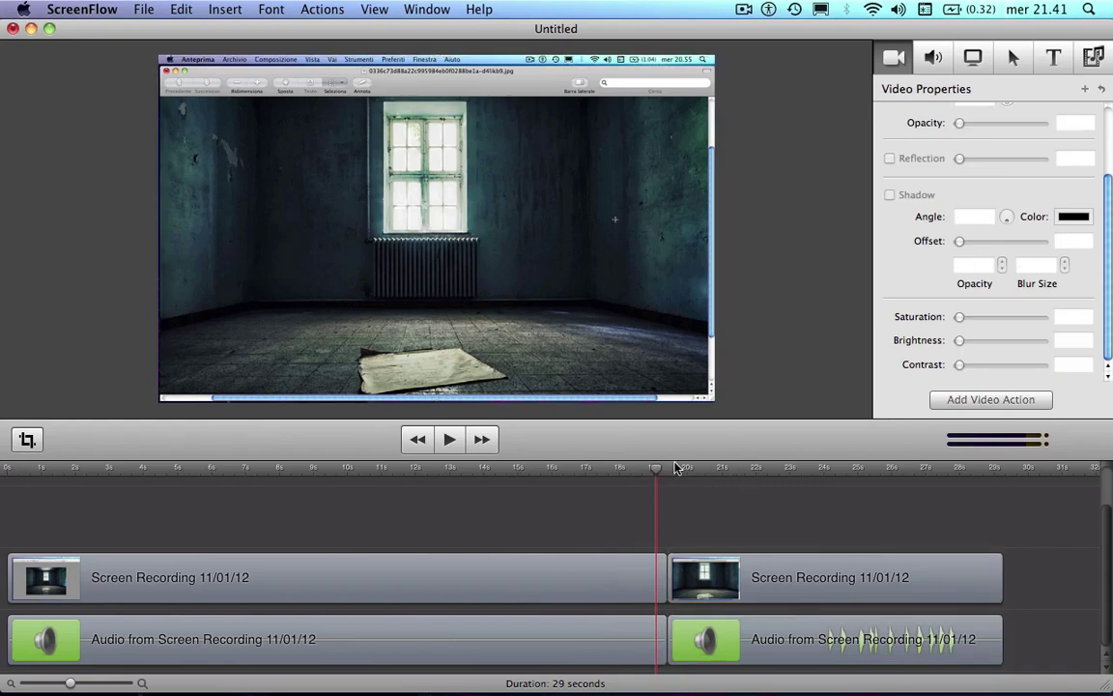
Move the playhead to about 17 s and adjust the volume of the second audio clip
drag(676, 466, 589, 494)
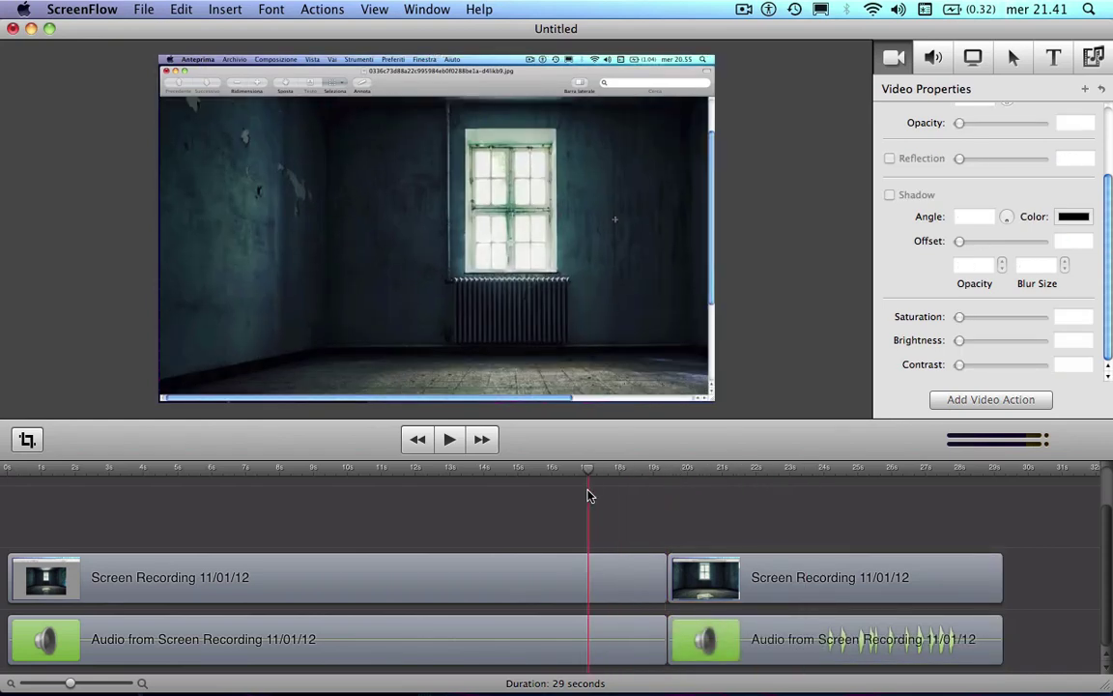
click(933, 57)
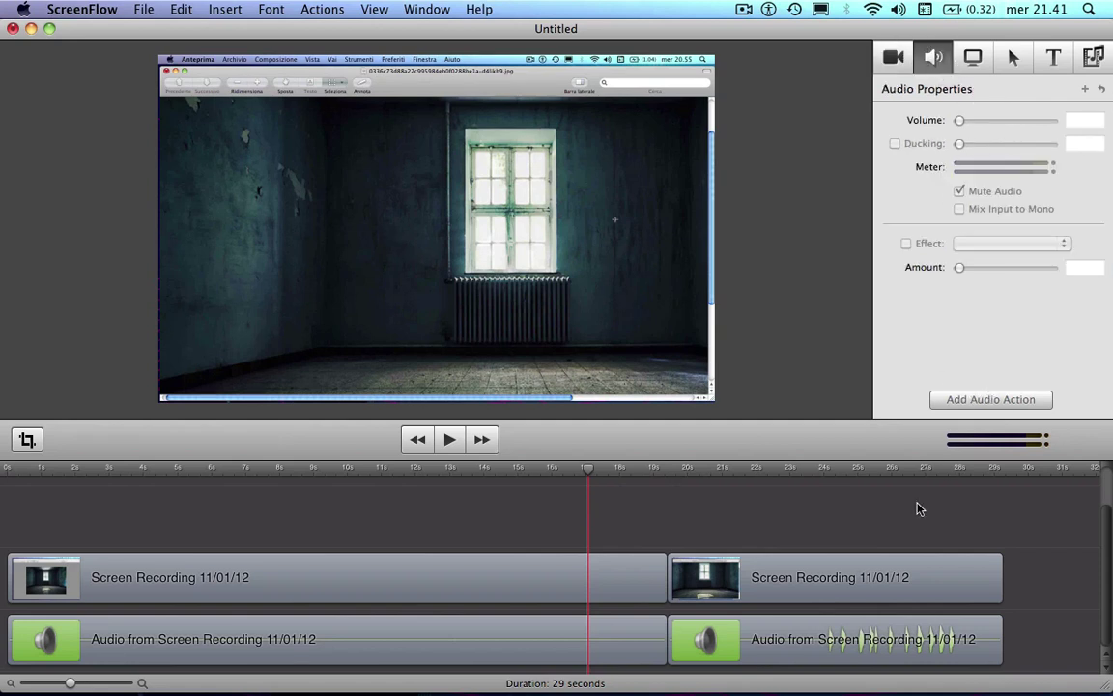
click(773, 631)
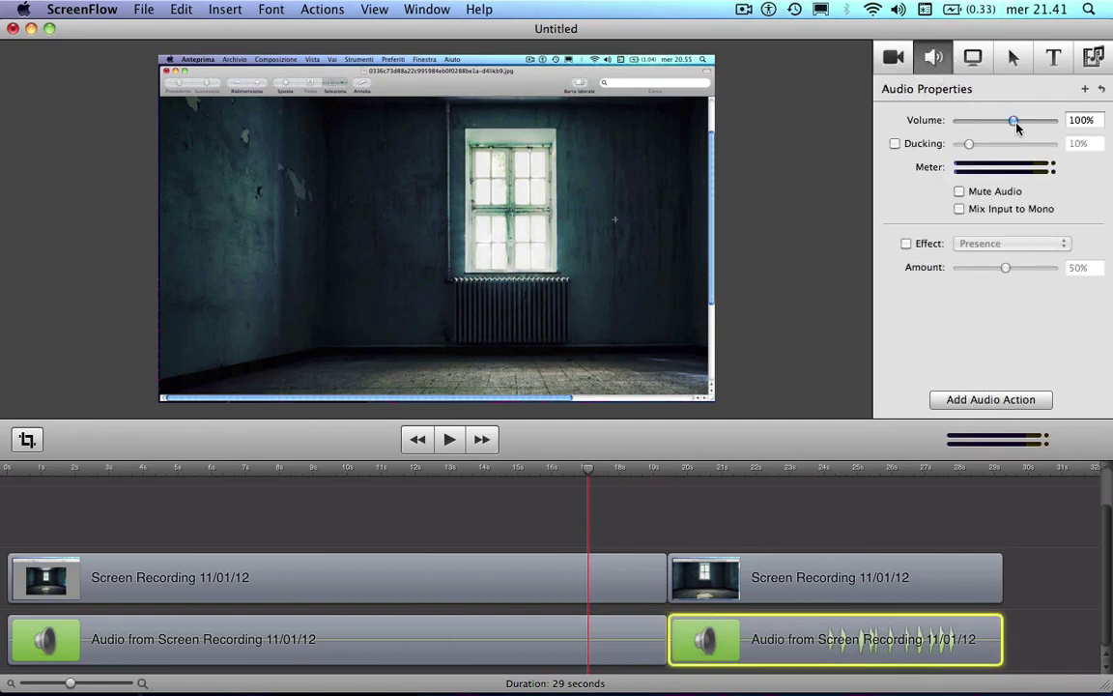
mouse_move(1013, 120)
mouse_down()
mouse_move(1032, 120)
mouse_move(976, 121)
mouse_move(1023, 125)
mouse_move(1000, 131)
mouse_up()
Enable Sound on click, Show keys pressed and Show modifier keys pressed for the second audio clip, with pointer opacity at 100%
click(973, 60)
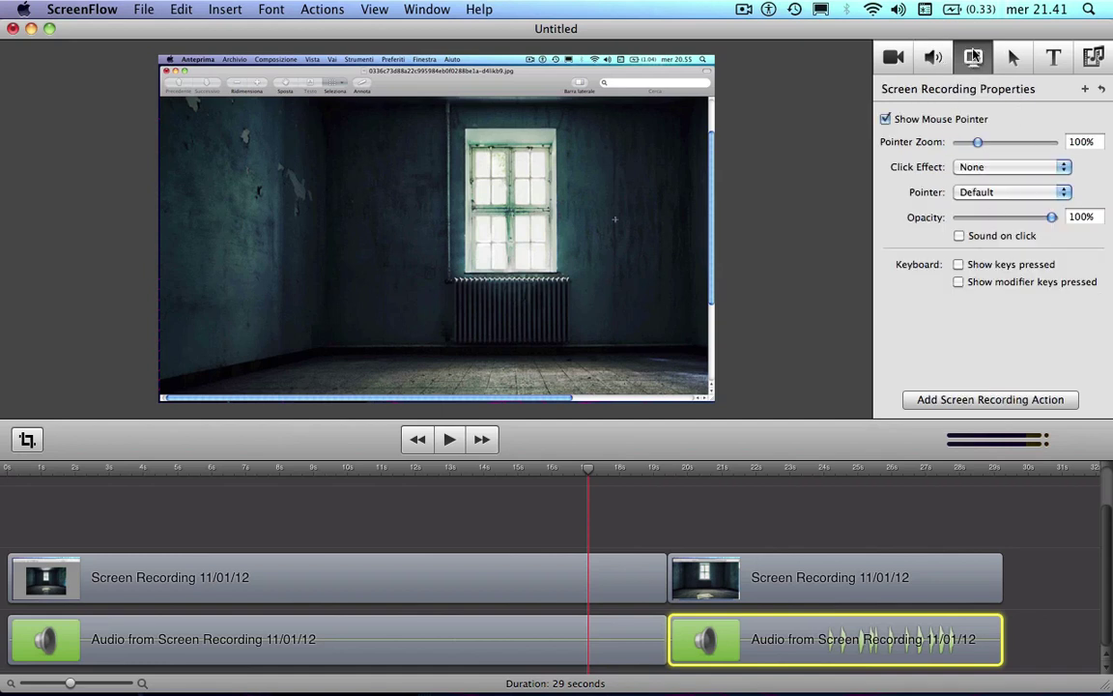
click(959, 237)
drag(1039, 220, 1058, 218)
click(958, 282)
drag(588, 470, 488, 471)
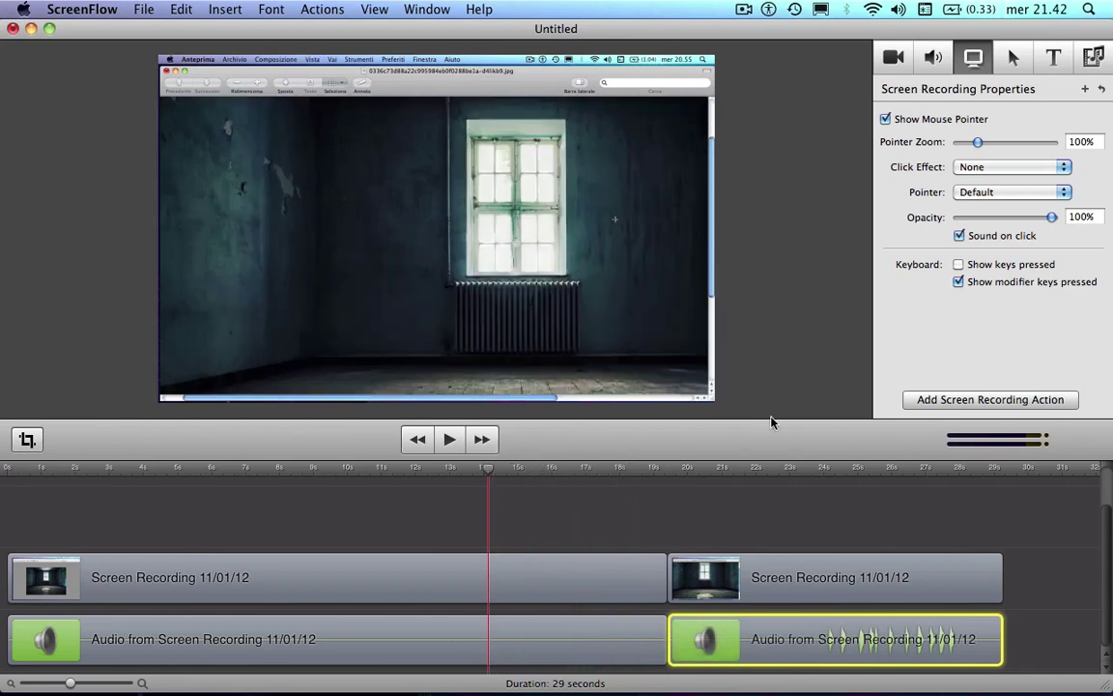
click(957, 264)
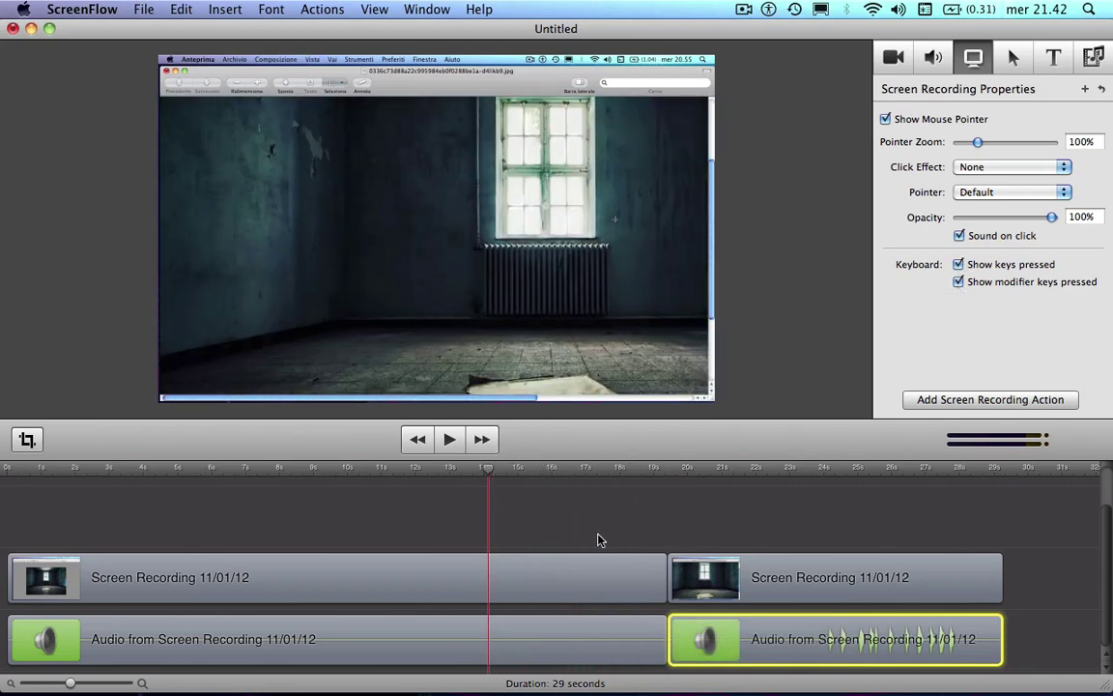
Enable Show keys pressed and Show modifier keys pressed for the first recording clip, and preview the key overlay up to about 19 s
drag(494, 481, 600, 661)
click(543, 569)
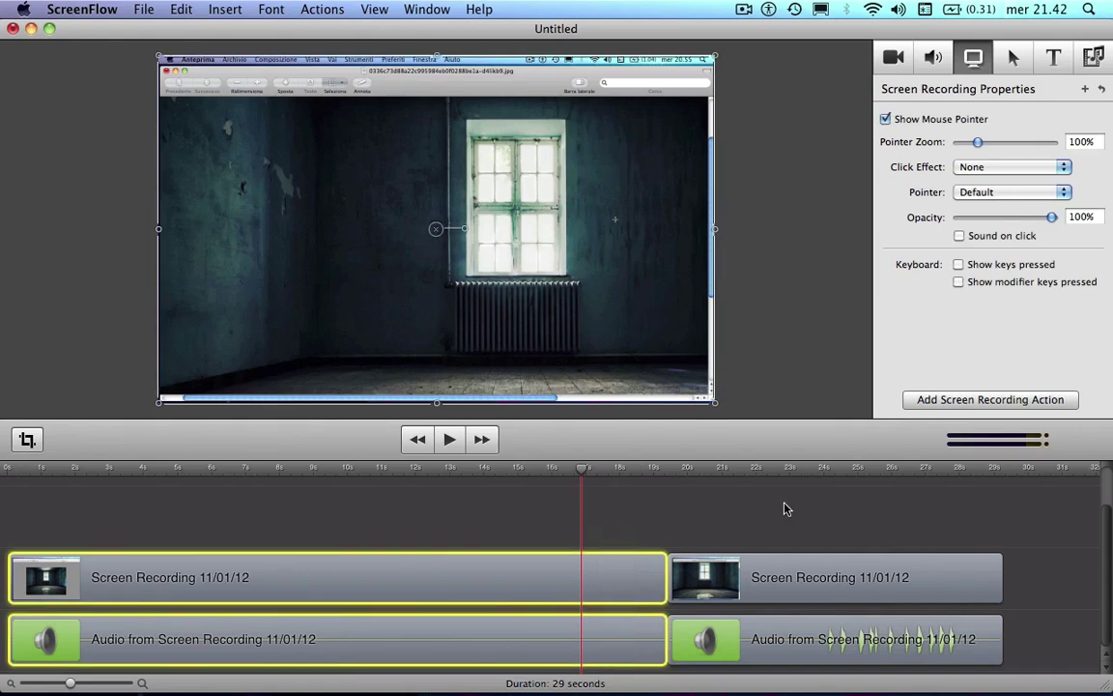
click(959, 282)
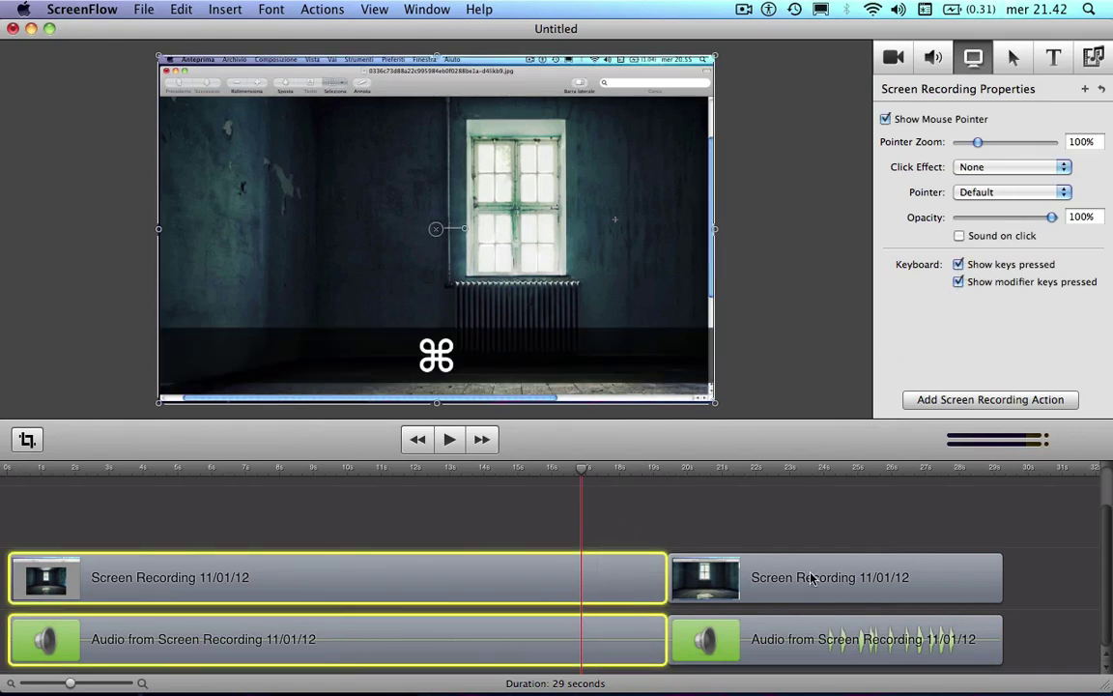
drag(583, 469, 645, 473)
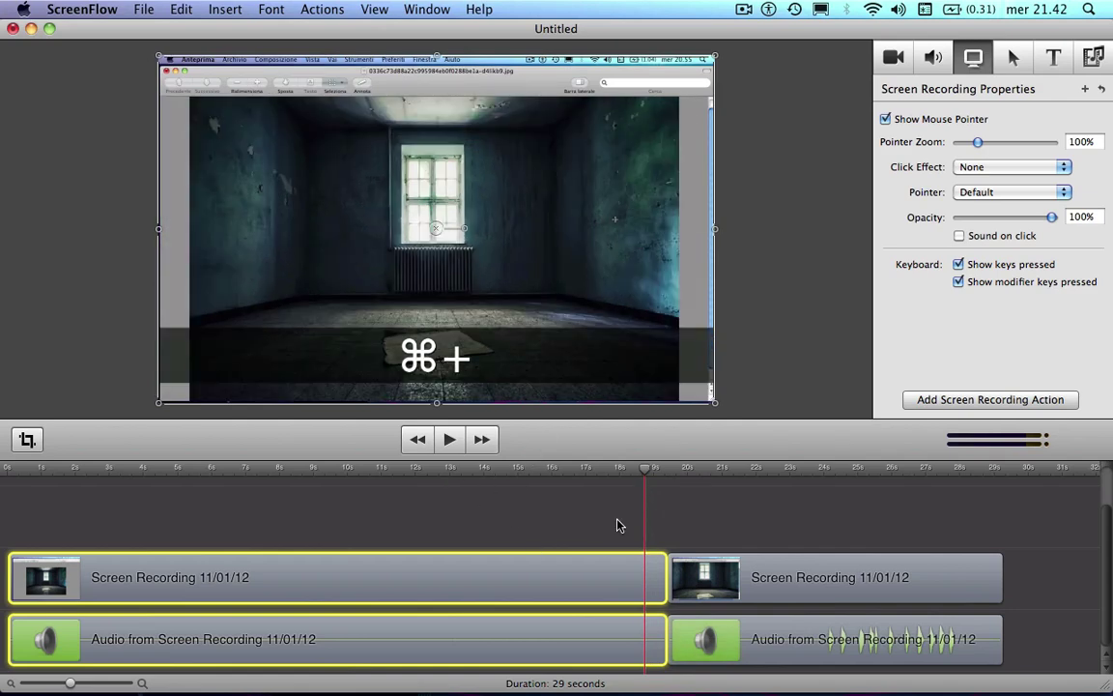
Add a callout highlighting the mouse cursor to the first recording clip at about 14 s and preview it
click(1013, 60)
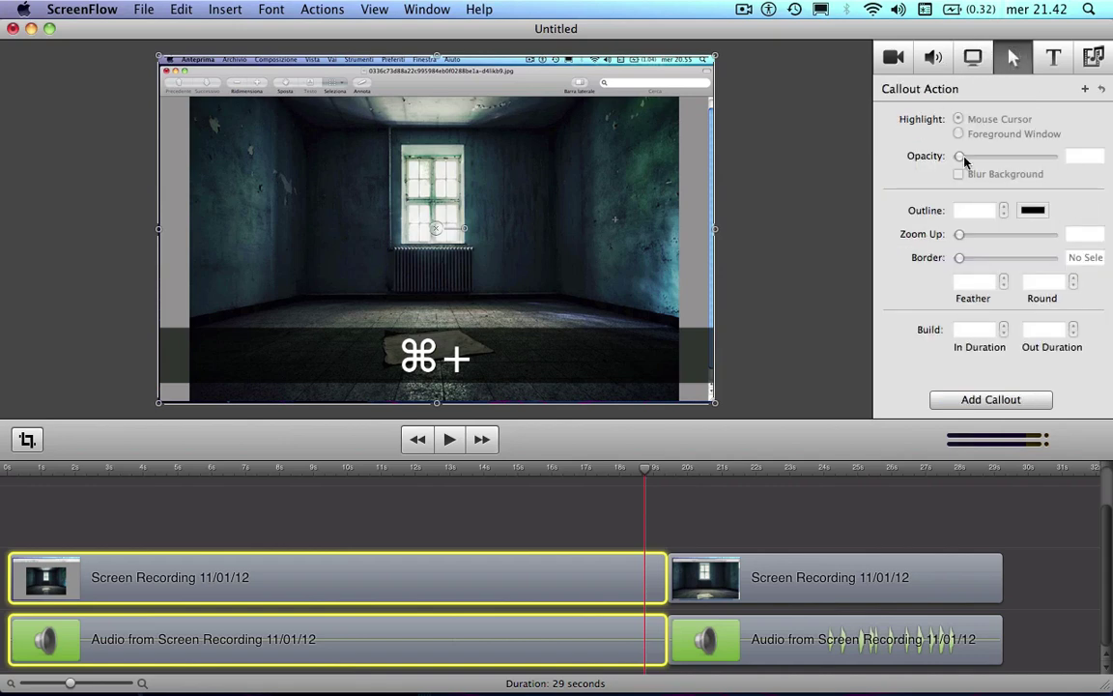
drag(604, 459, 486, 469)
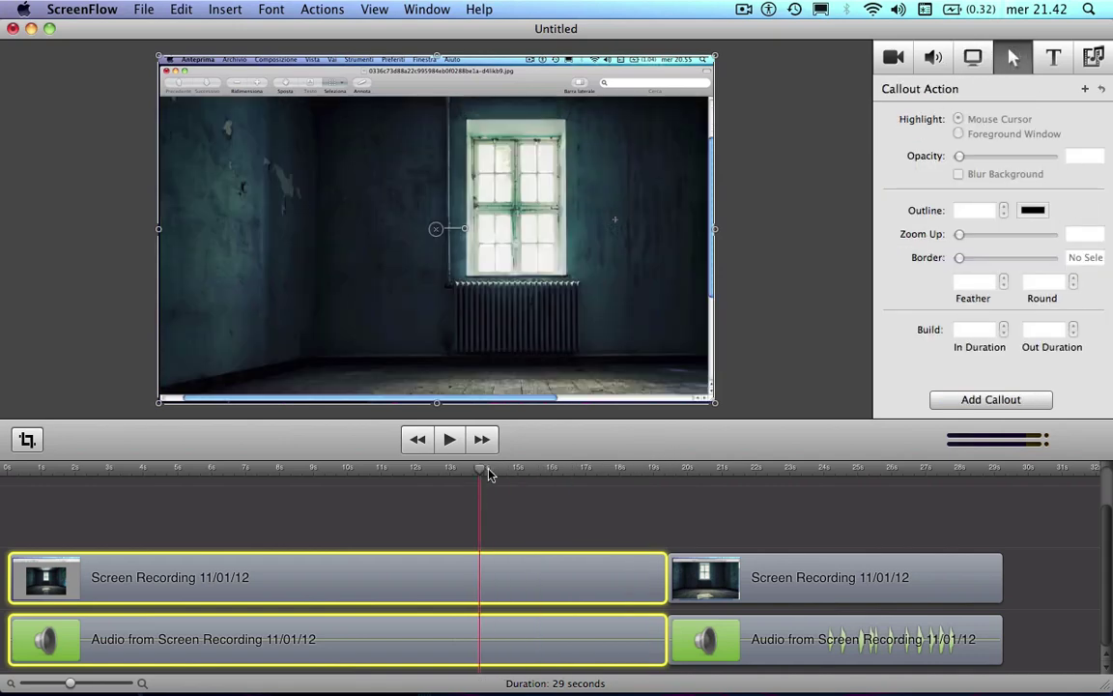
click(973, 400)
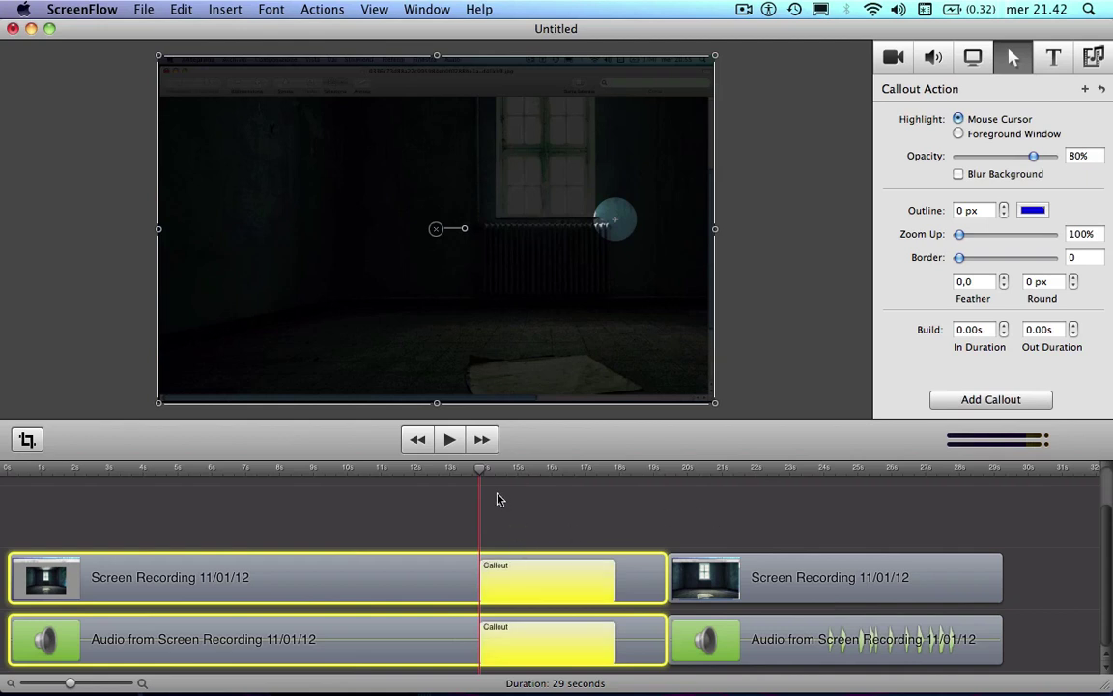
drag(486, 474, 504, 472)
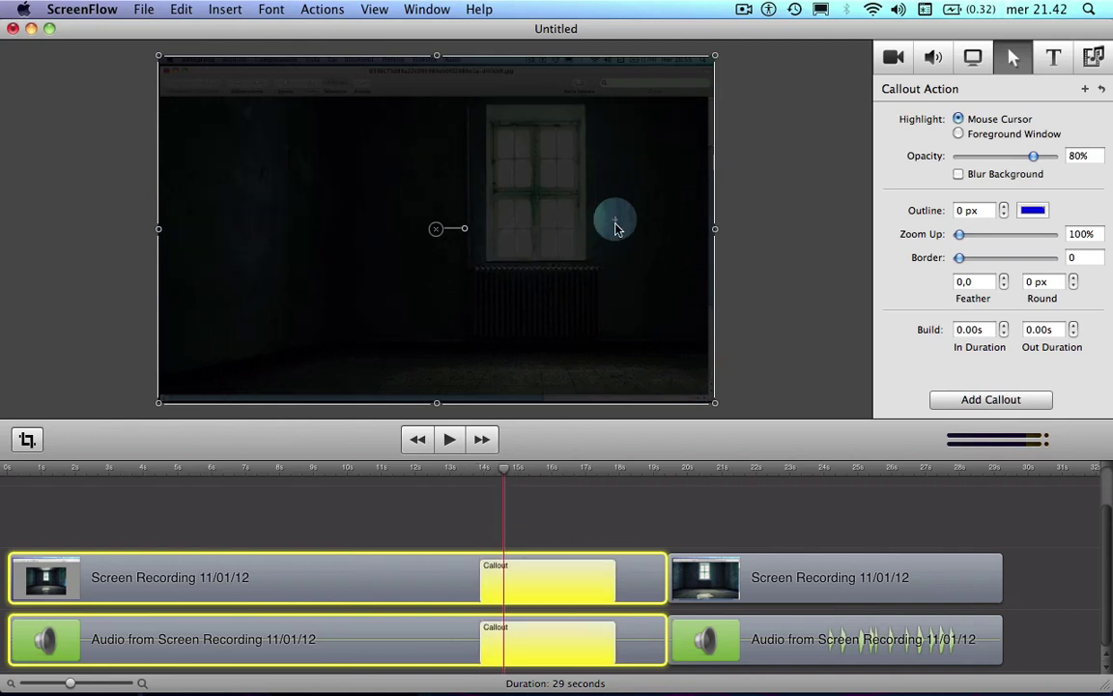
Set the callout's opacity to 26%, zoom up to 325% and border to 24.1, with the playhead at about 15.5 s
click(549, 470)
mouse_move(549, 470)
mouse_down()
mouse_move(576, 470)
mouse_move(538, 473)
mouse_up()
drag(1032, 156, 983, 159)
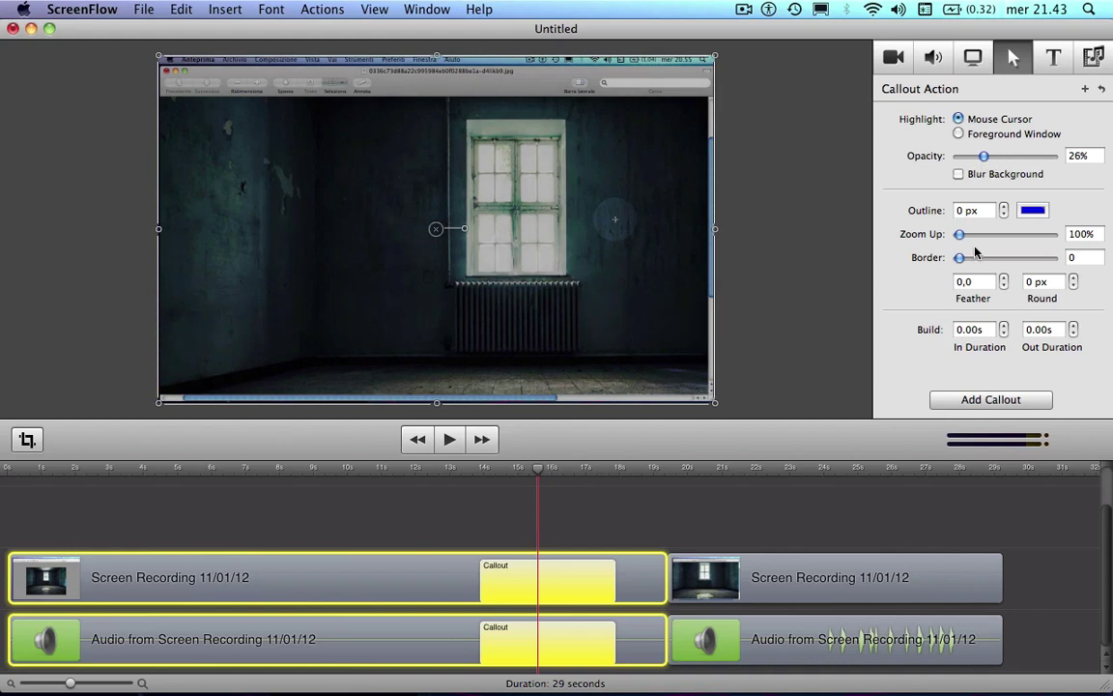
drag(960, 234, 967, 259)
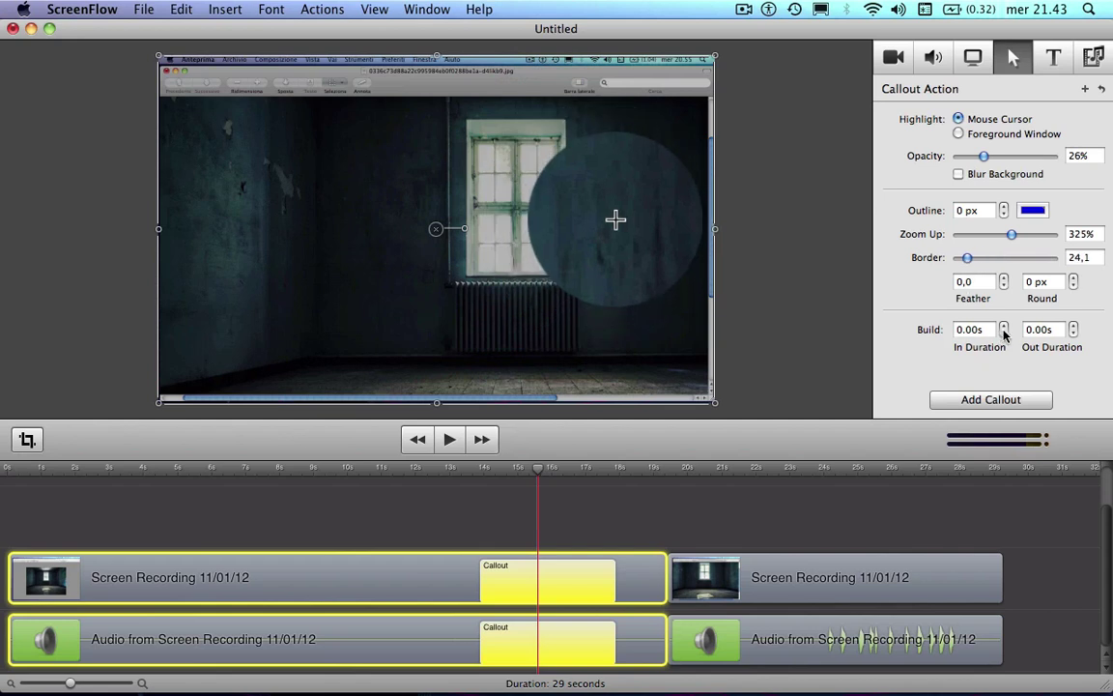
click(1053, 58)
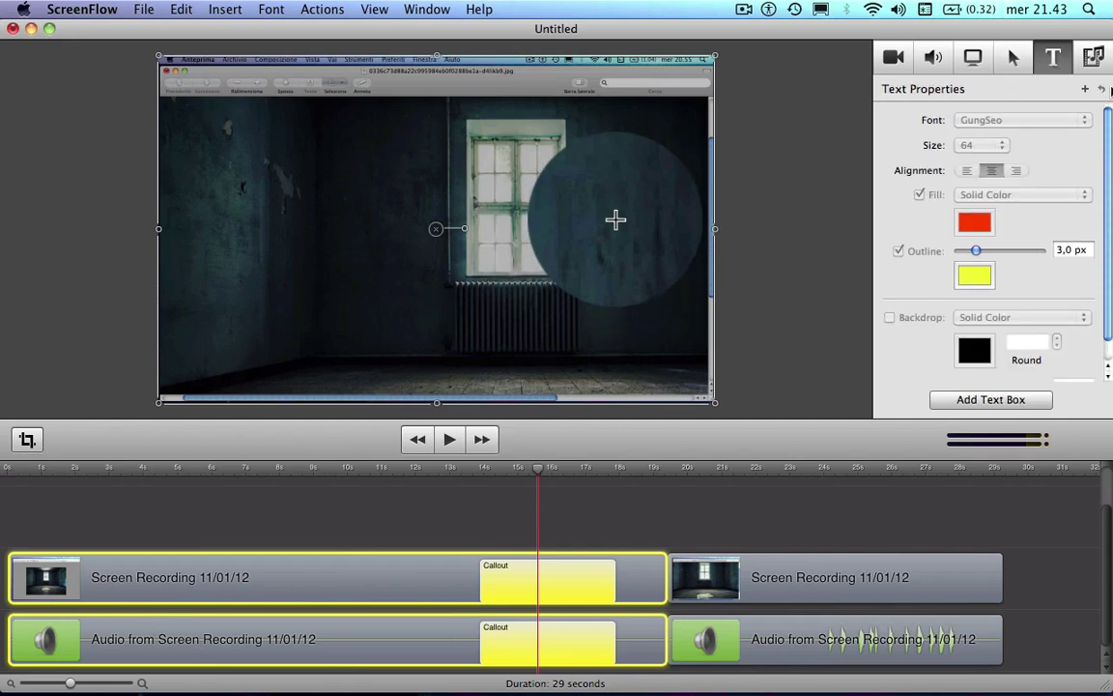
click(1093, 58)
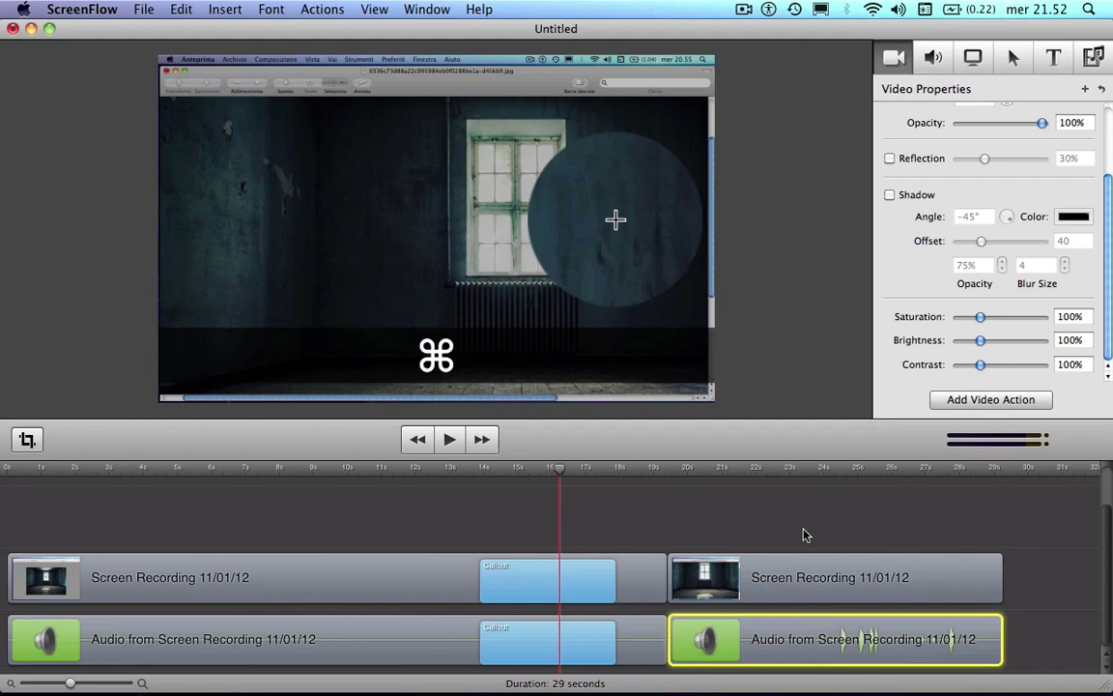
Open the clip inspector for the second recording clip and set its speed to 200%
click(926, 577)
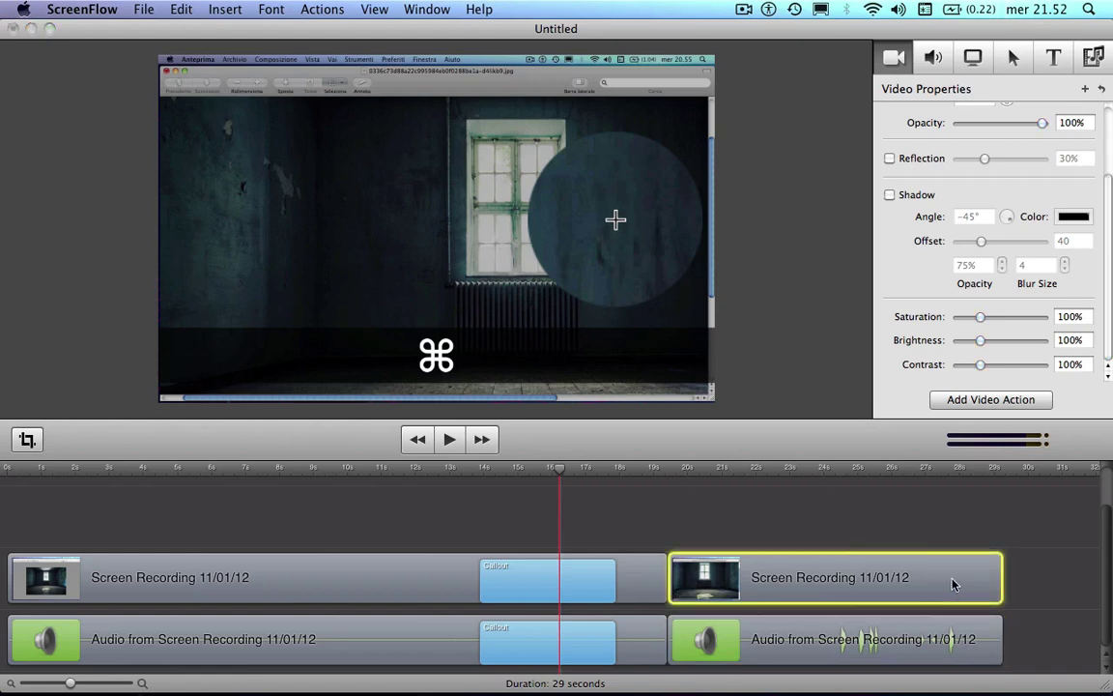
double_click(952, 583)
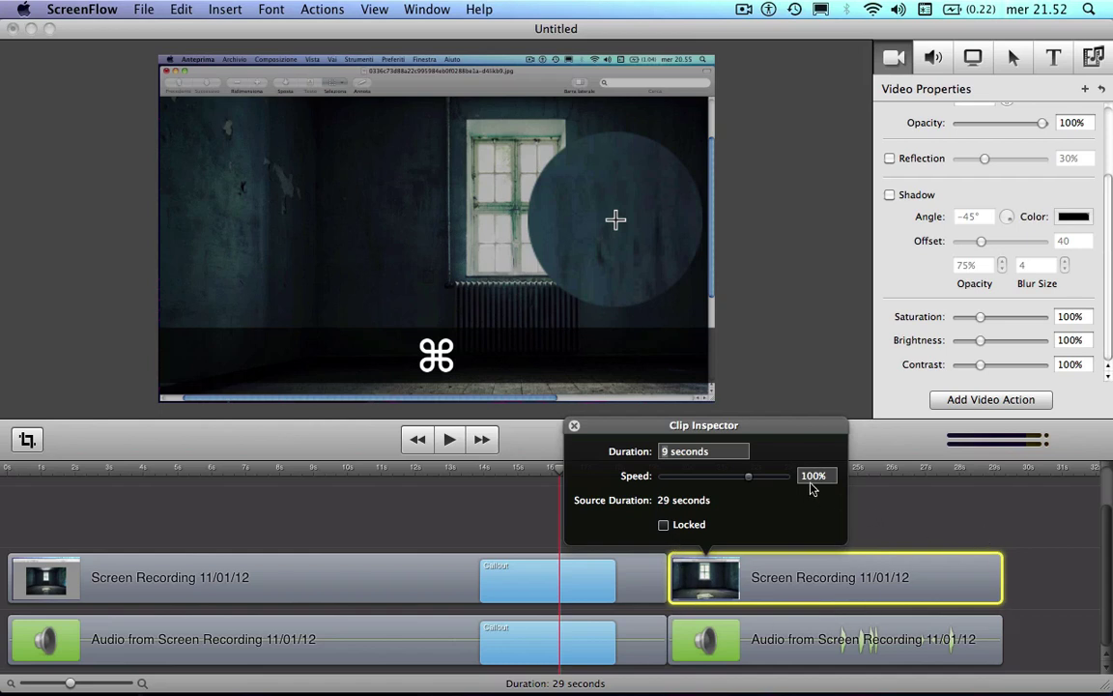
drag(817, 475, 801, 475)
text(2)
key(Return)
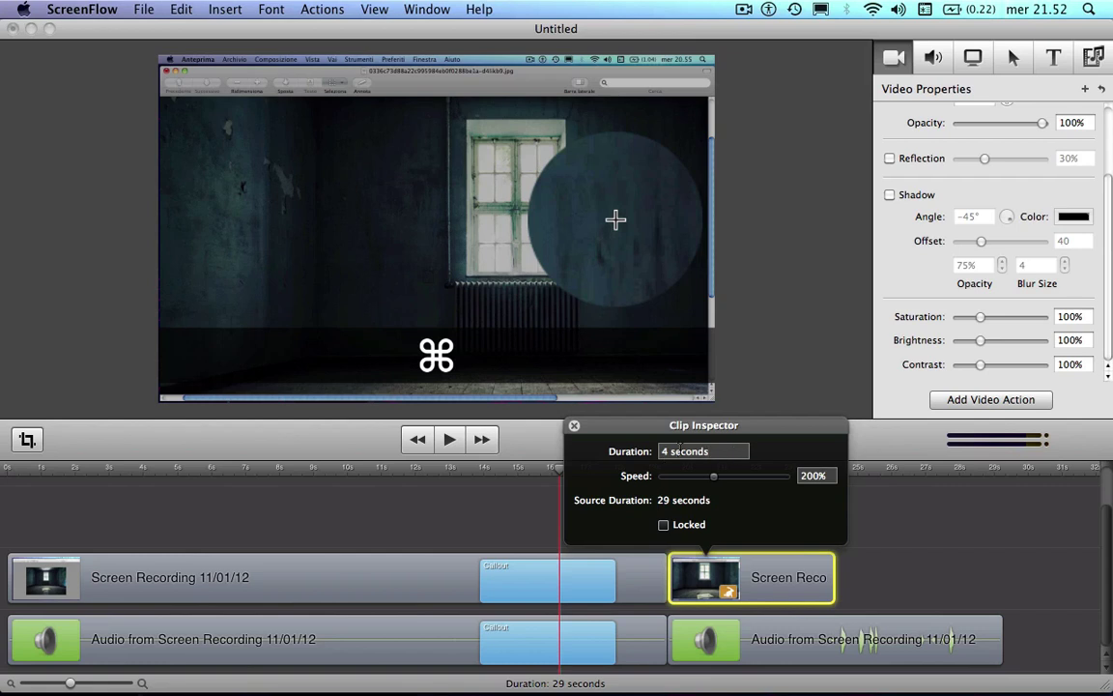
Set the second recording clip's duration to 2 seconds
key(Tab)
key(shift+Tab)
triple_click(666, 452)
click(663, 452)
key(Delete)
text(2)
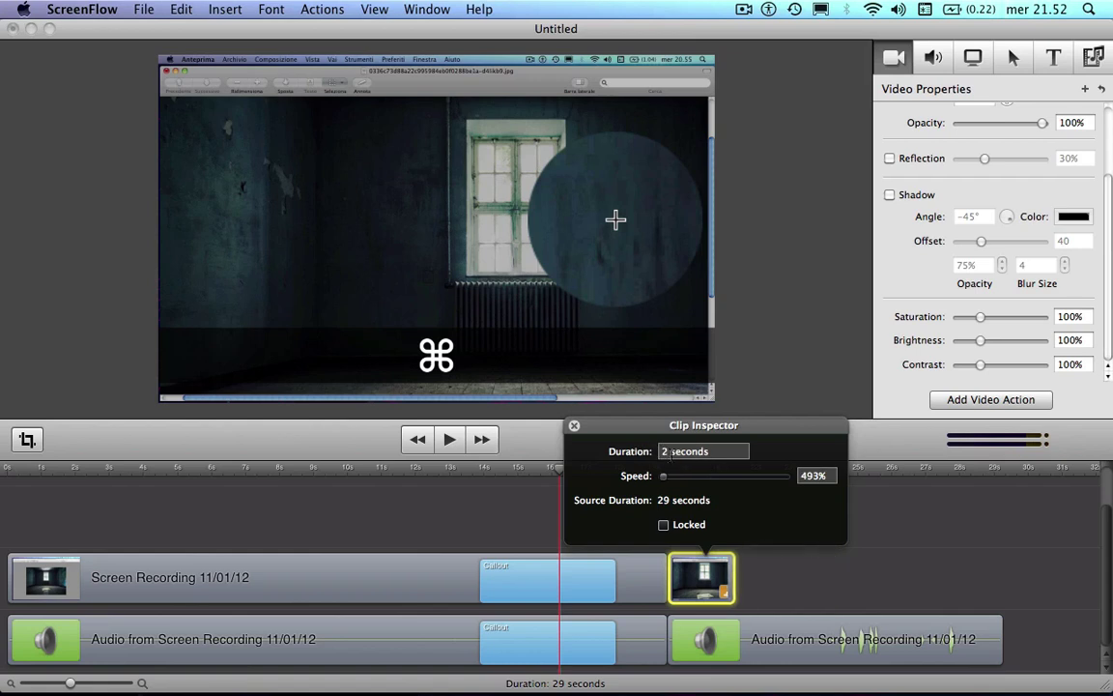
Set the second recording clip's duration to 30 seconds and start replacing its time unit with "m"
key(Delete)
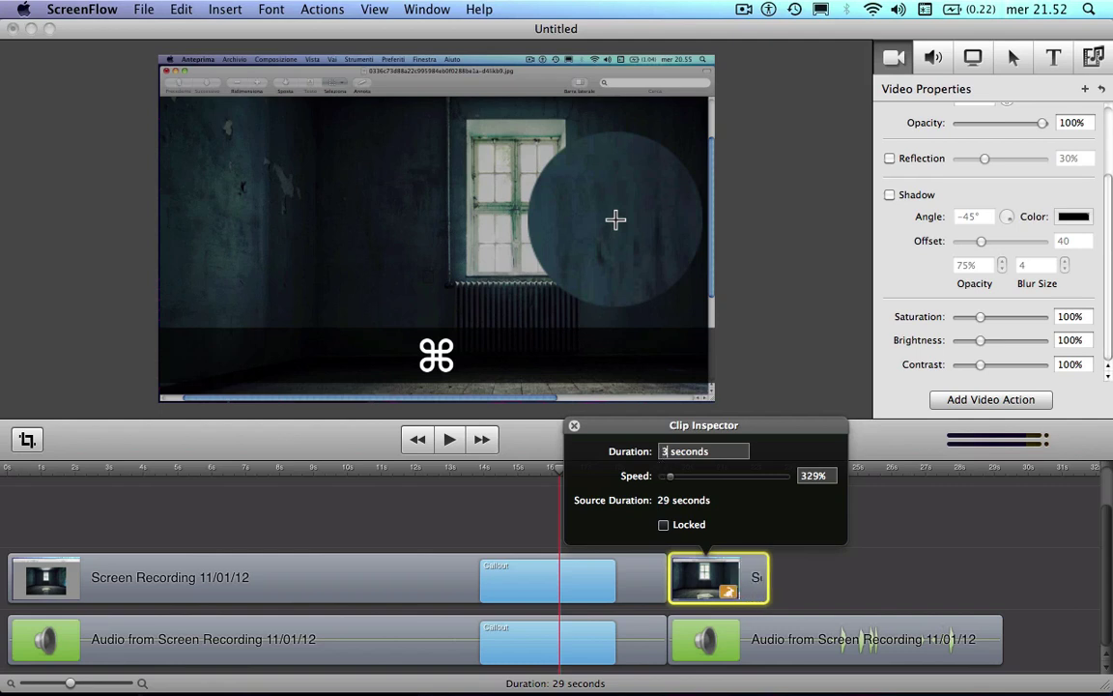
text(30)
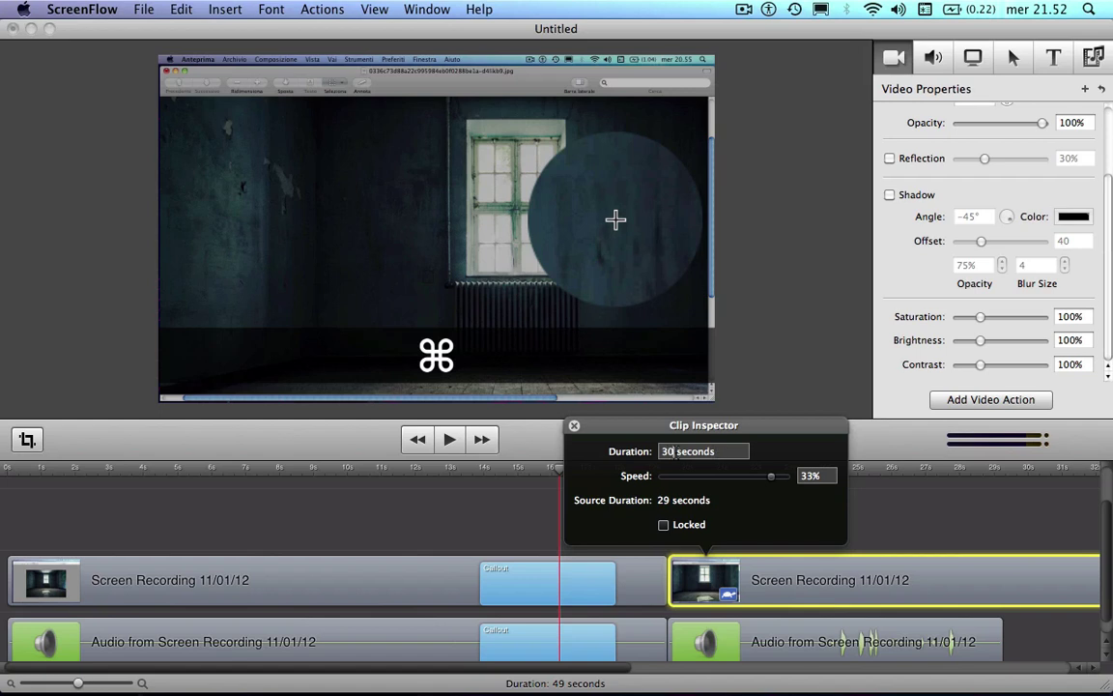
double_click(731, 451)
text(m)
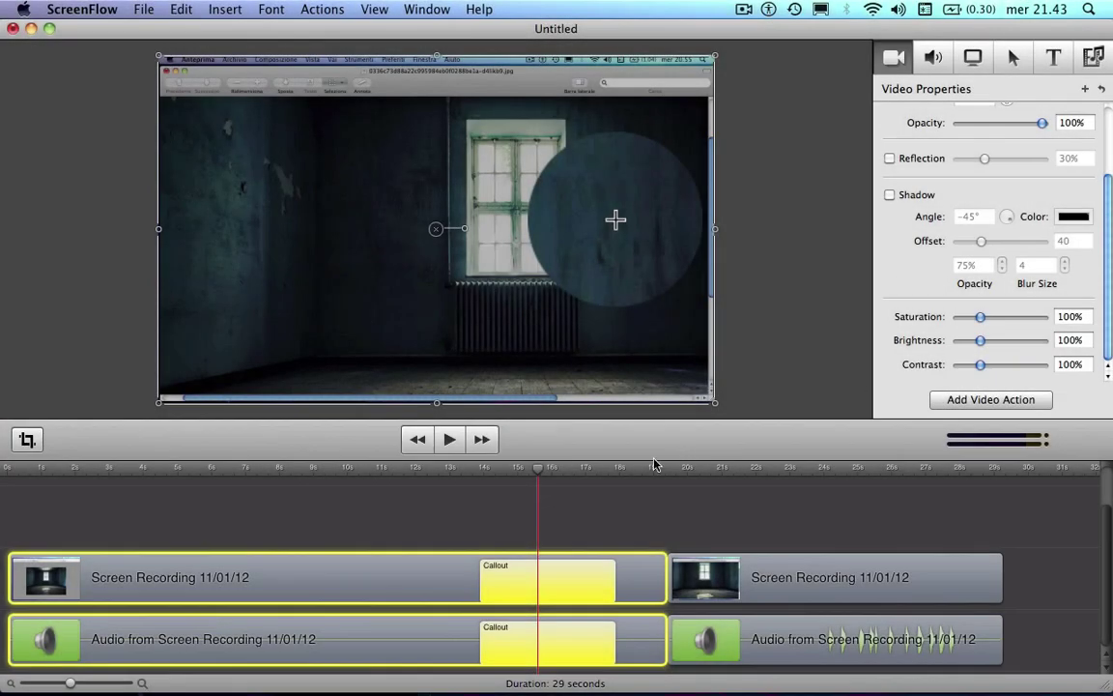
Deselect the clips and set up the movie export with the Web - High preset, scaled by 100%
click(421, 514)
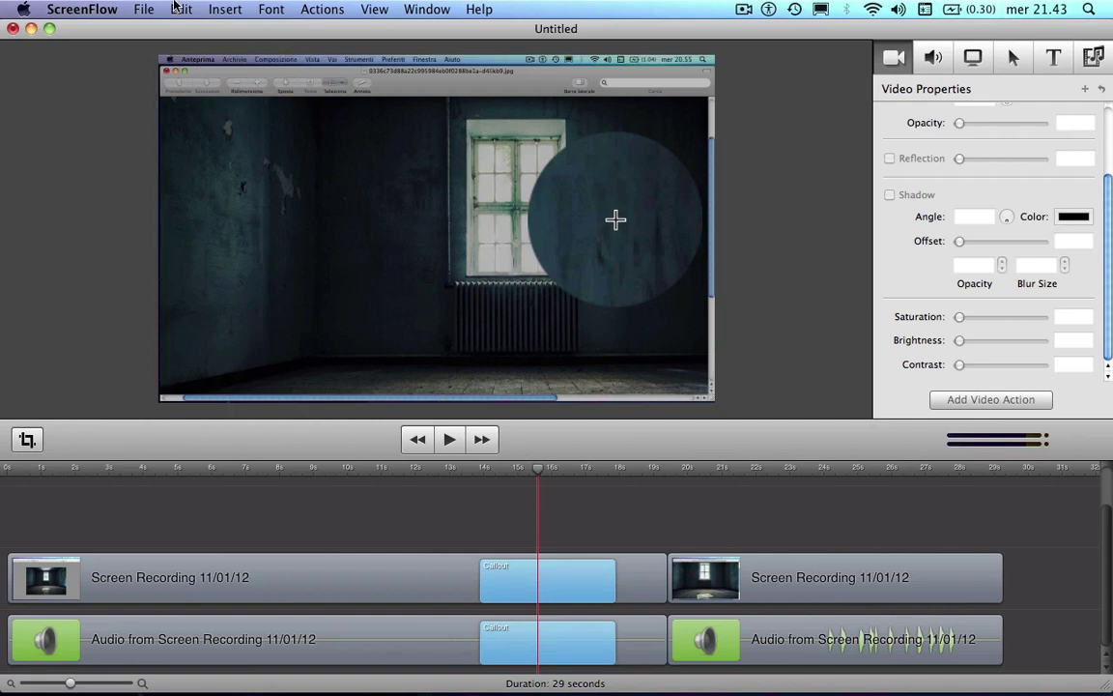
click(143, 9)
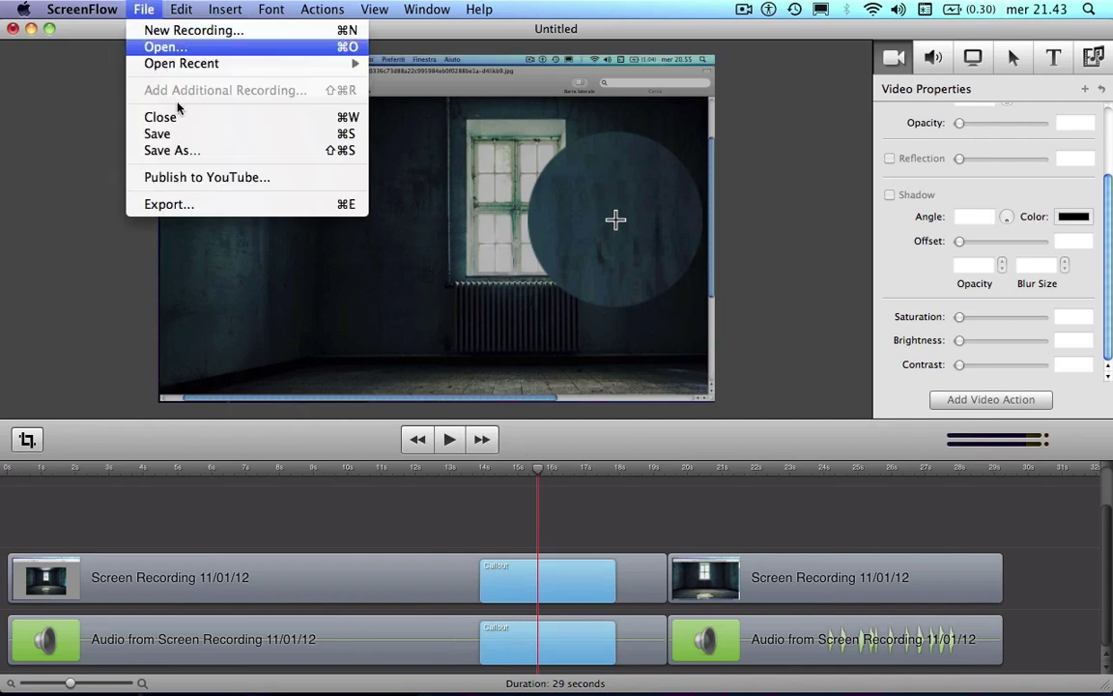
click(207, 204)
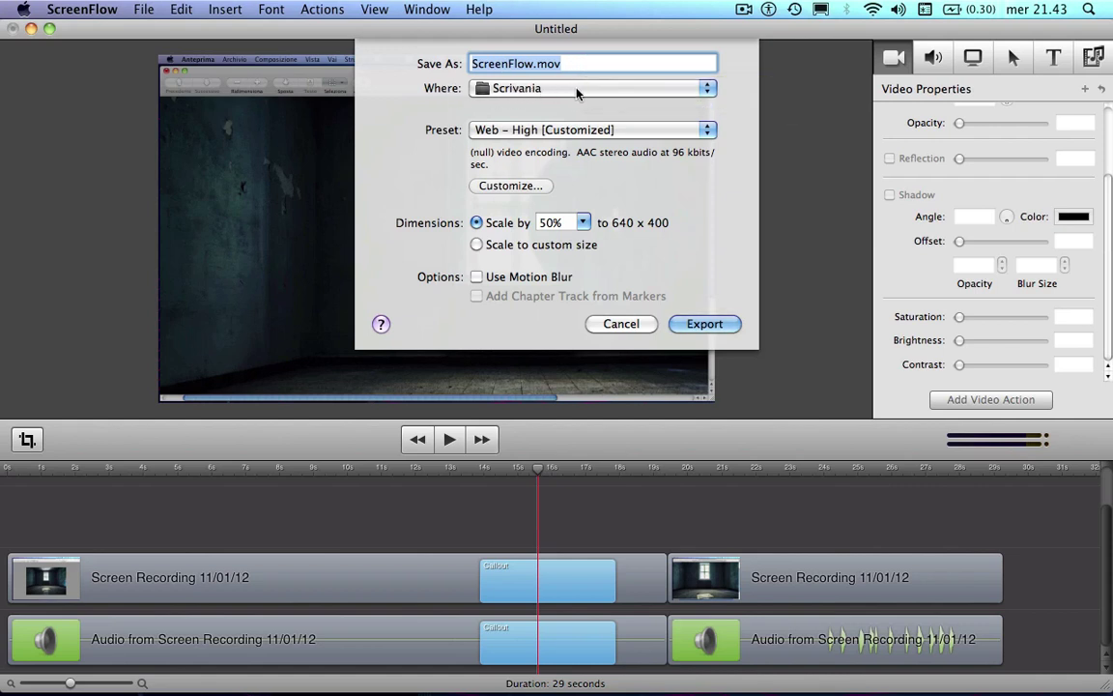
click(512, 129)
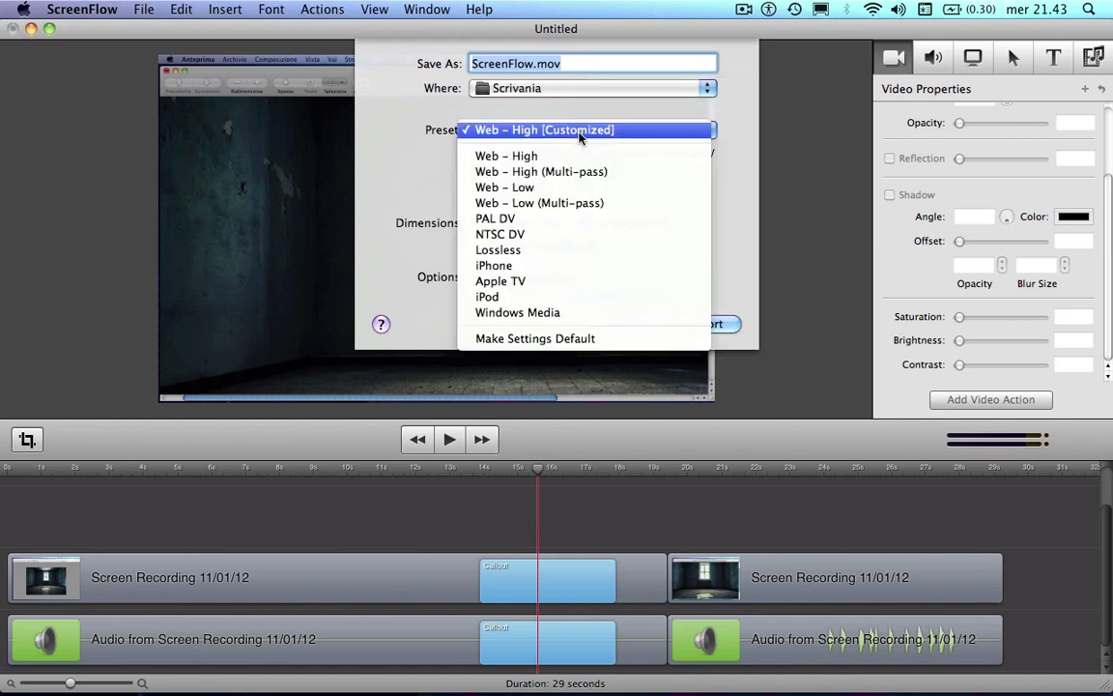
click(516, 159)
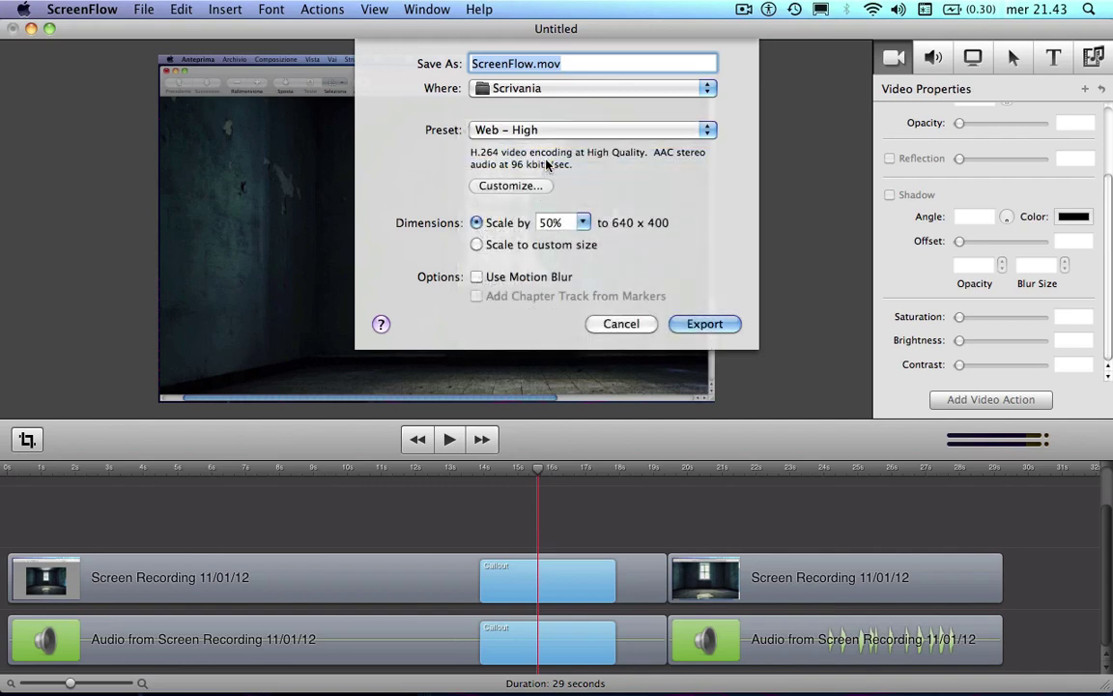
click(583, 223)
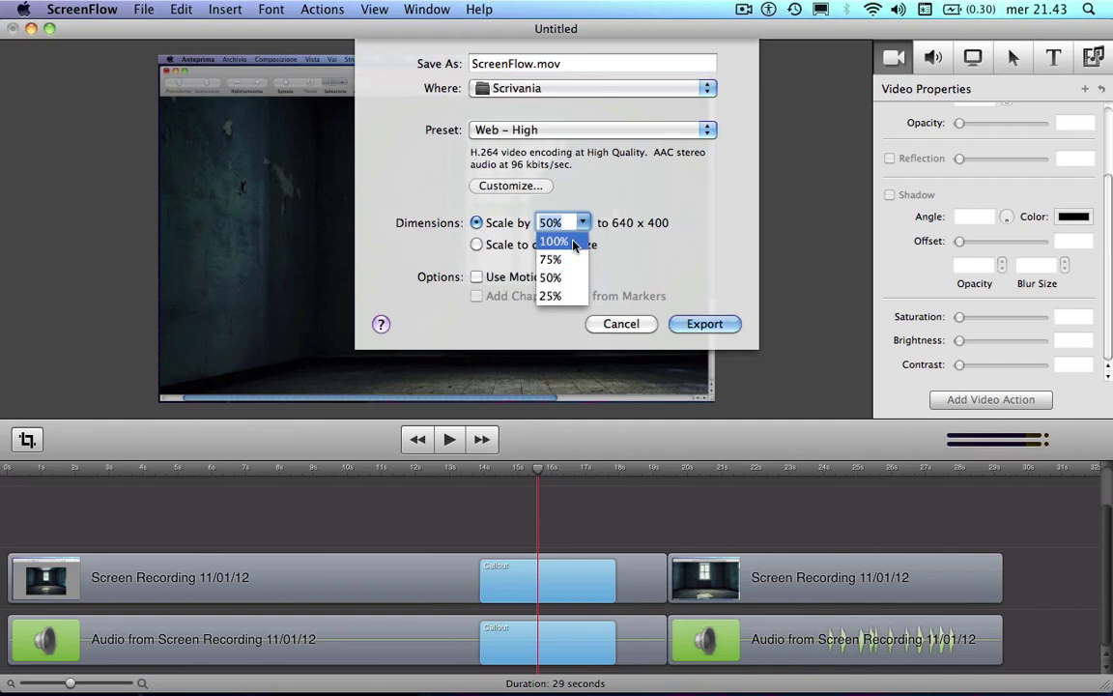
click(570, 241)
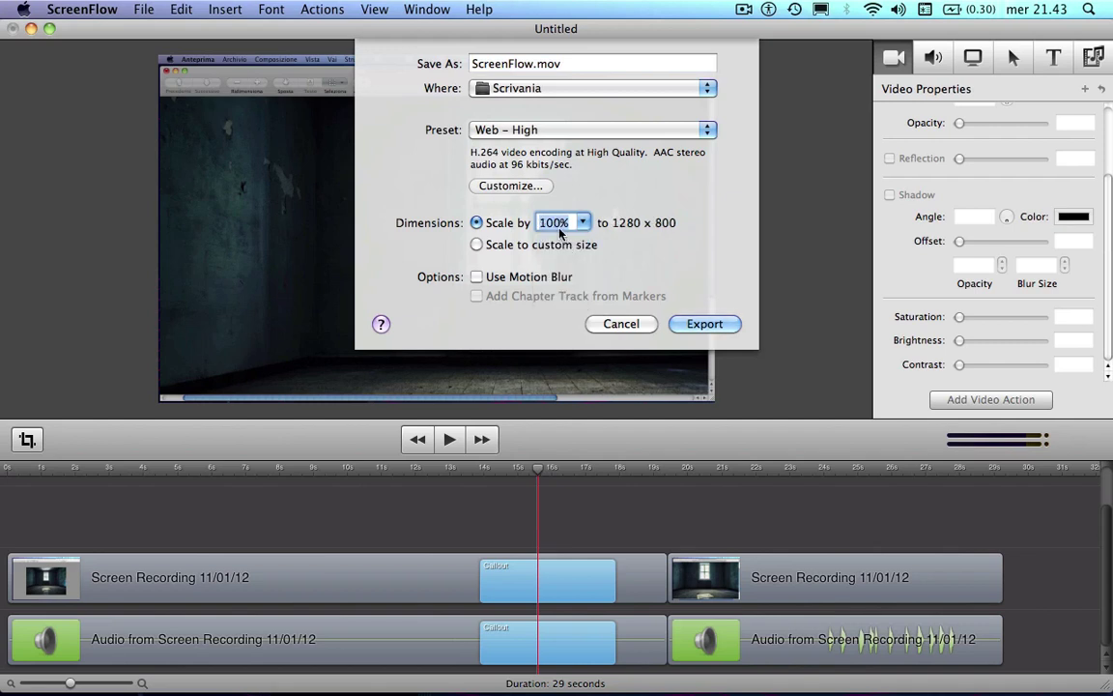
Open the custom movie settings for the export and switch the sound off and back on
click(512, 186)
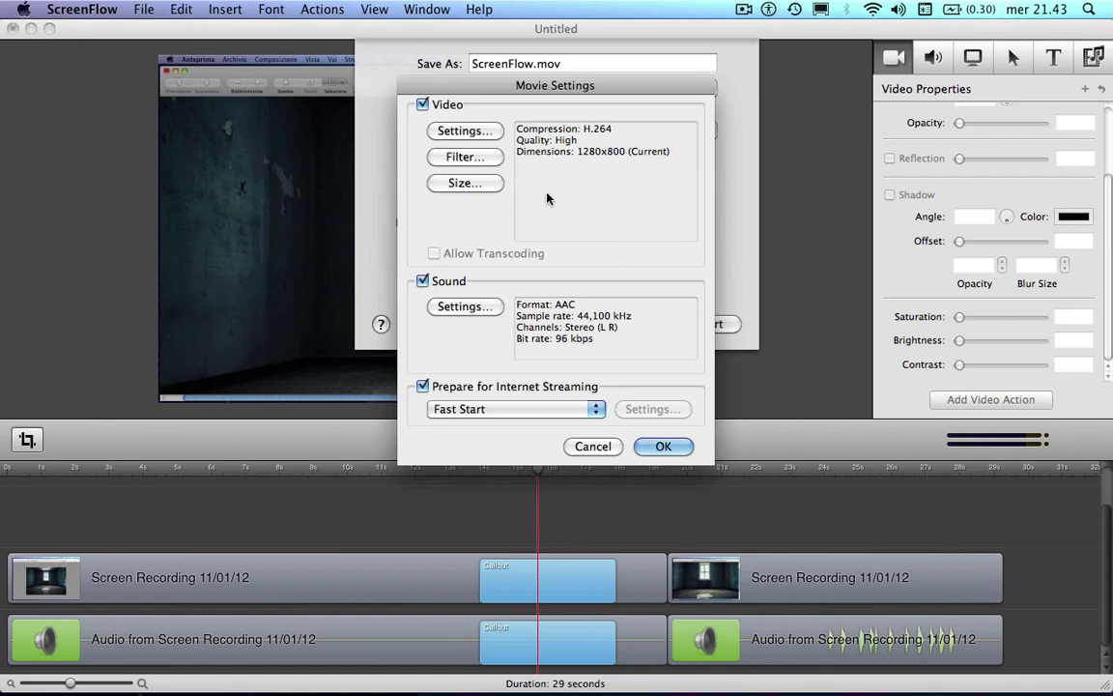
click(425, 281)
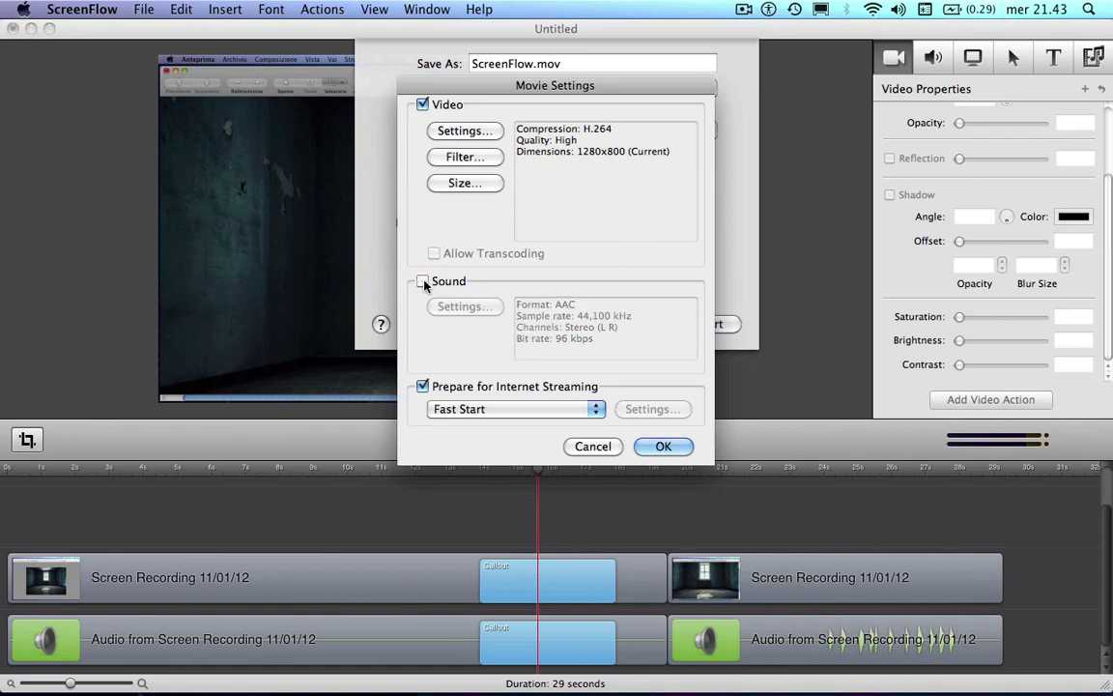
click(423, 281)
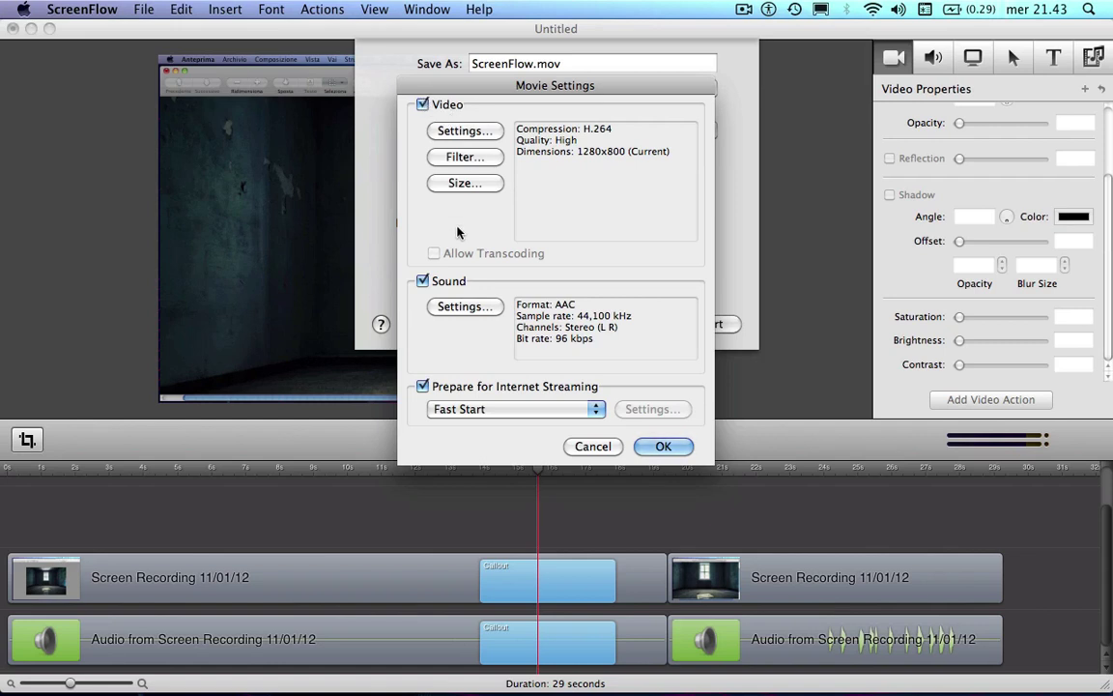
Examine the available compression types in the export's video compression settings, leaving H.264 selected
click(478, 133)
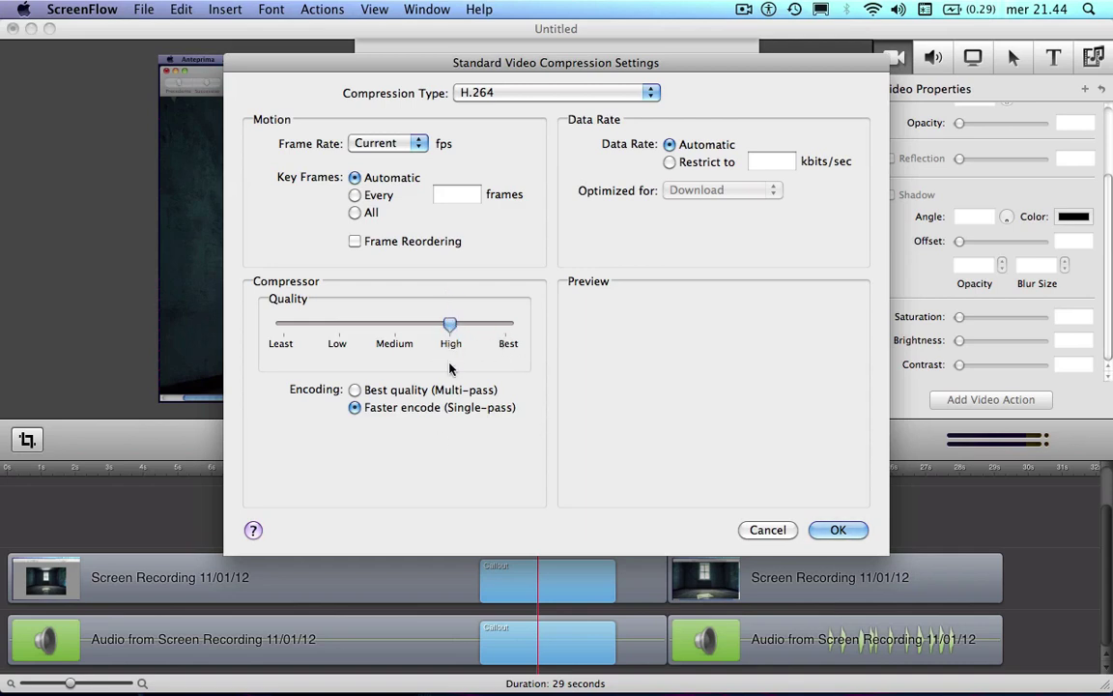
click(485, 89)
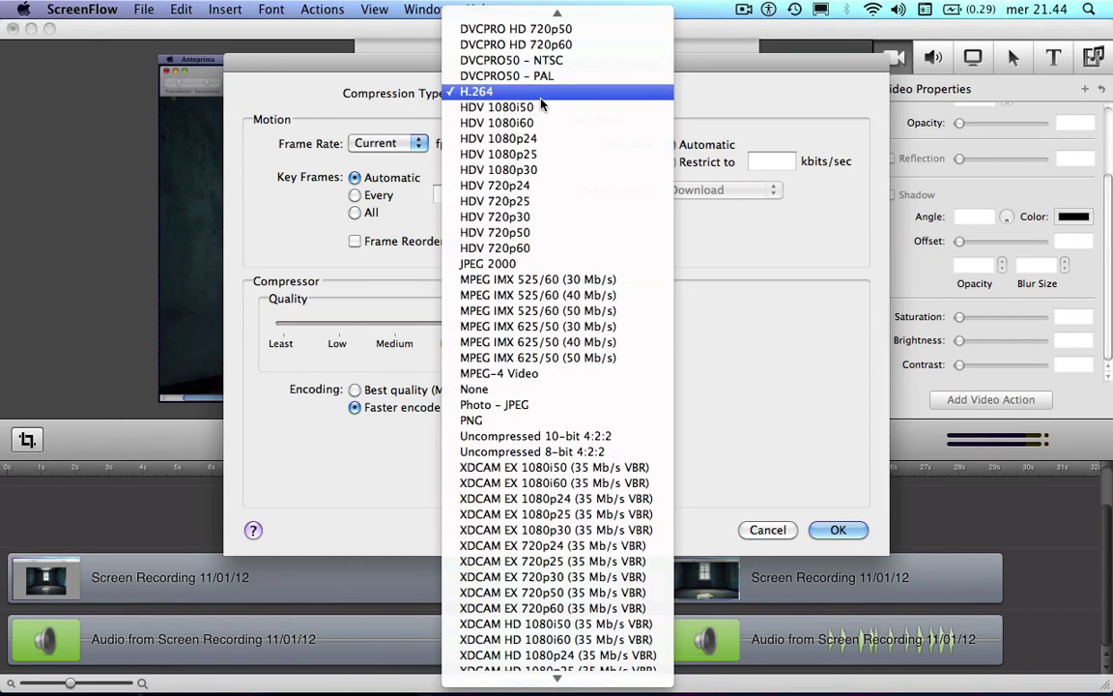
scroll(488, 580, down, 3)
scroll(521, 435, up, 10)
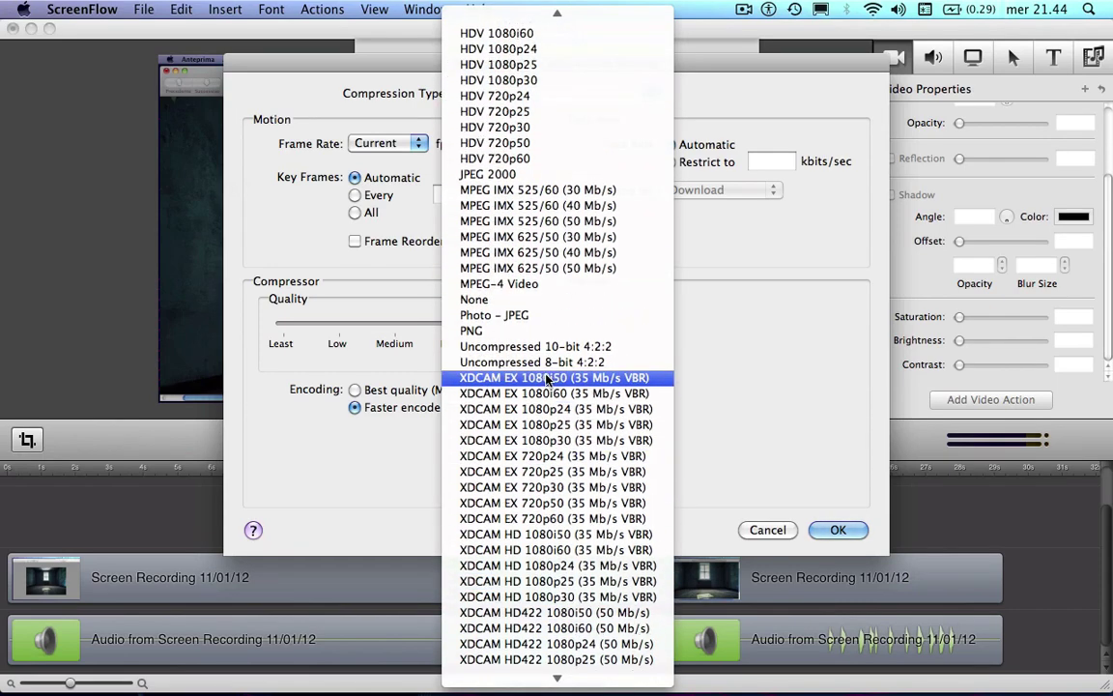
scroll(541, 319, down, 10)
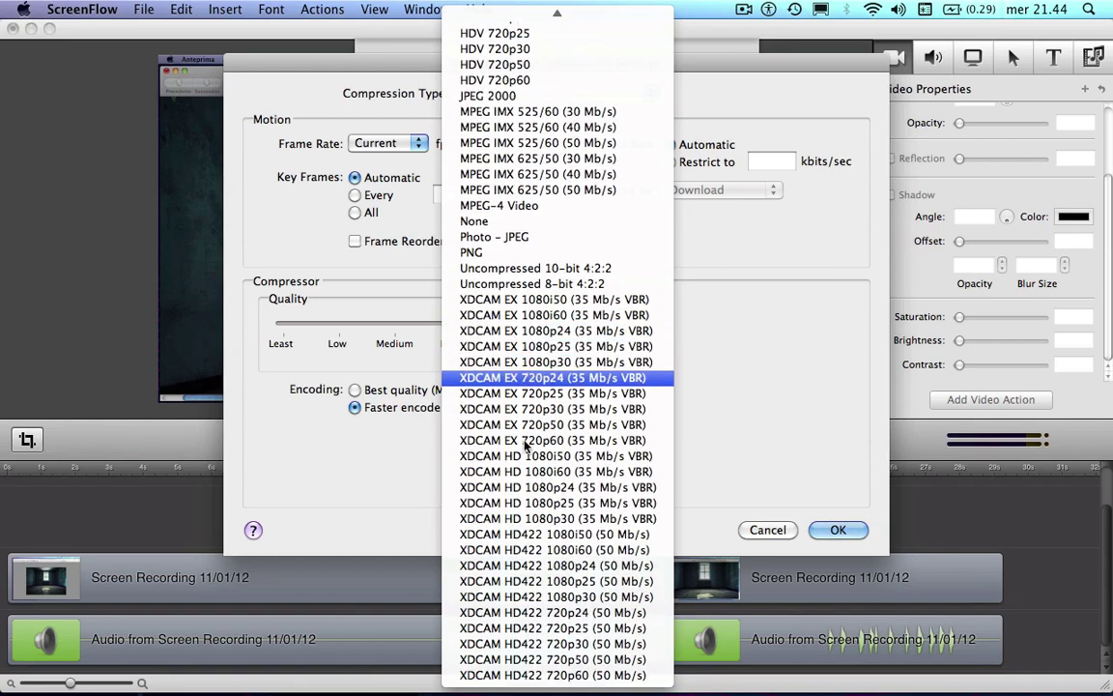
scroll(536, 425, up, 8)
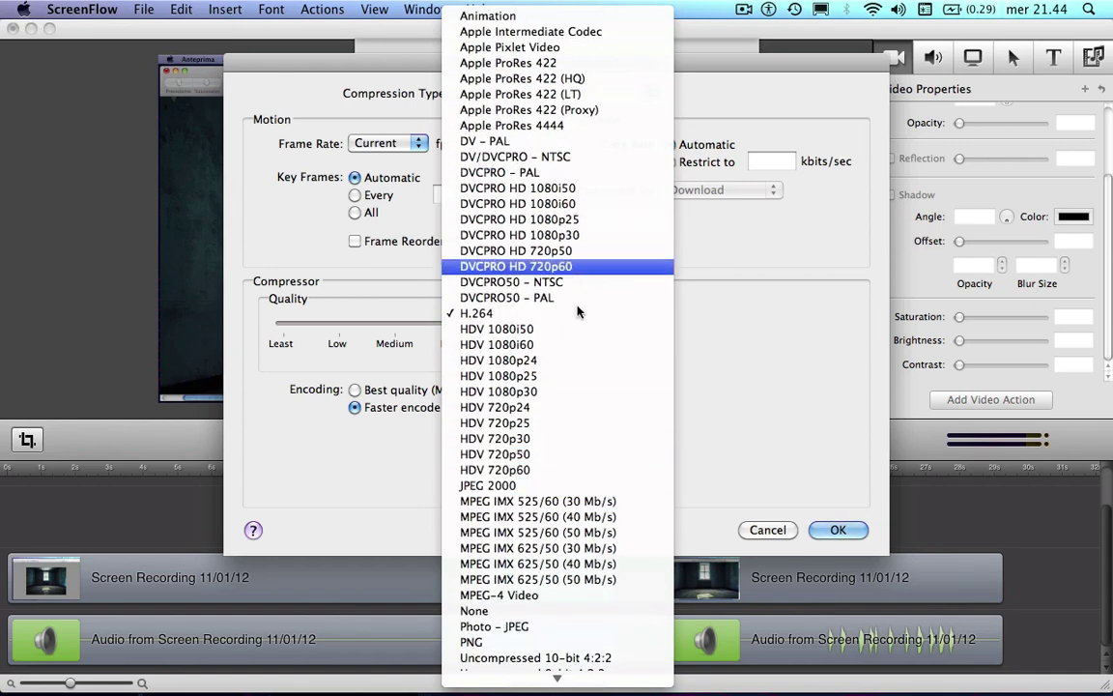
click(806, 363)
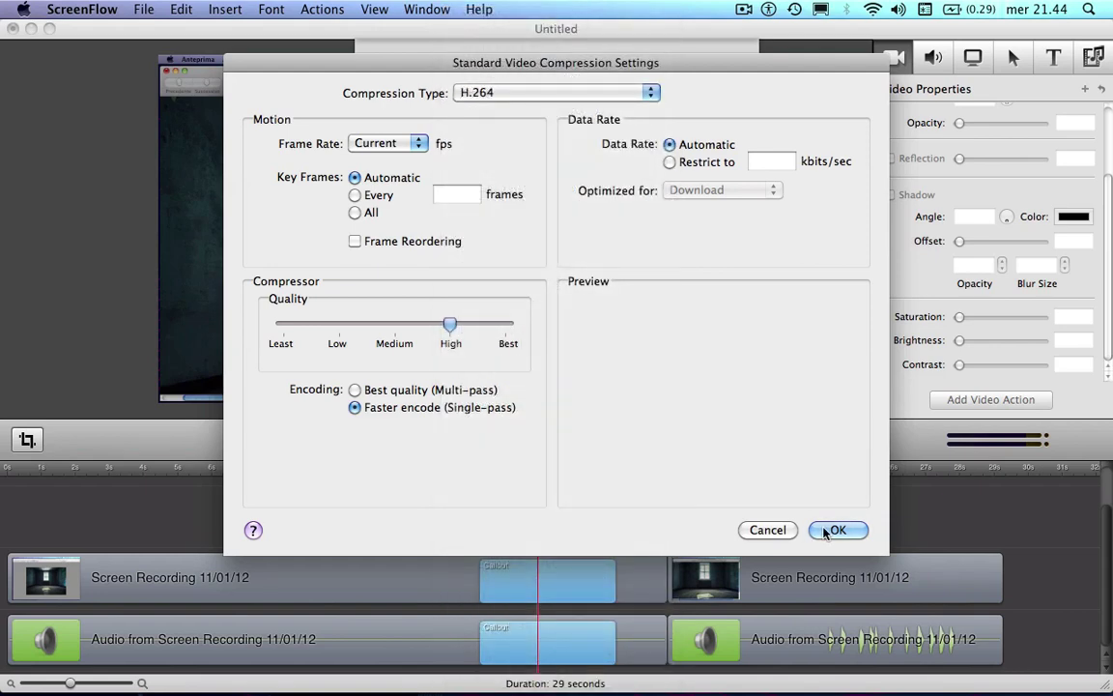
Accept the video compression and movie settings and export the movie as ScreenFlow.mov to the Scrivania folder
click(838, 530)
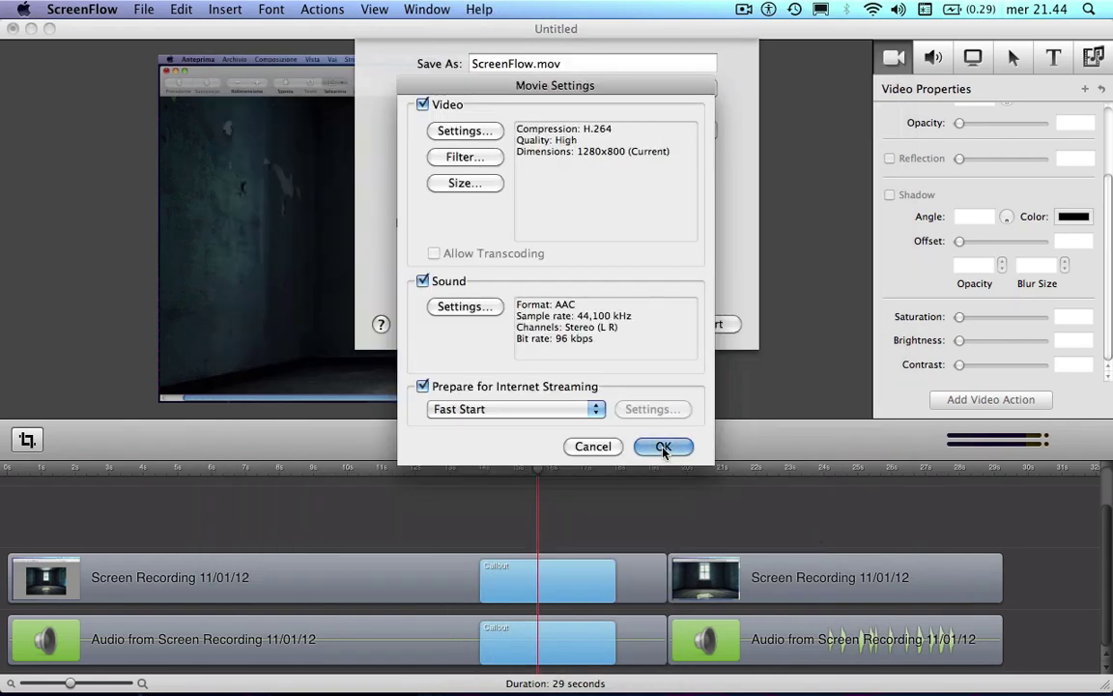
click(661, 447)
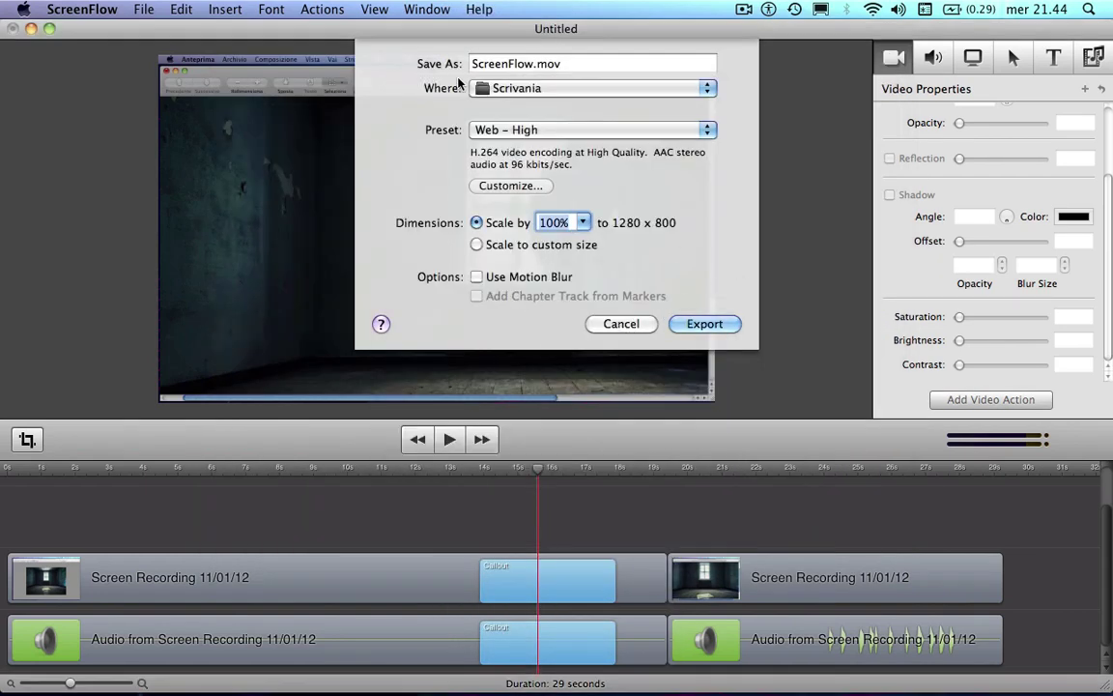
click(693, 322)
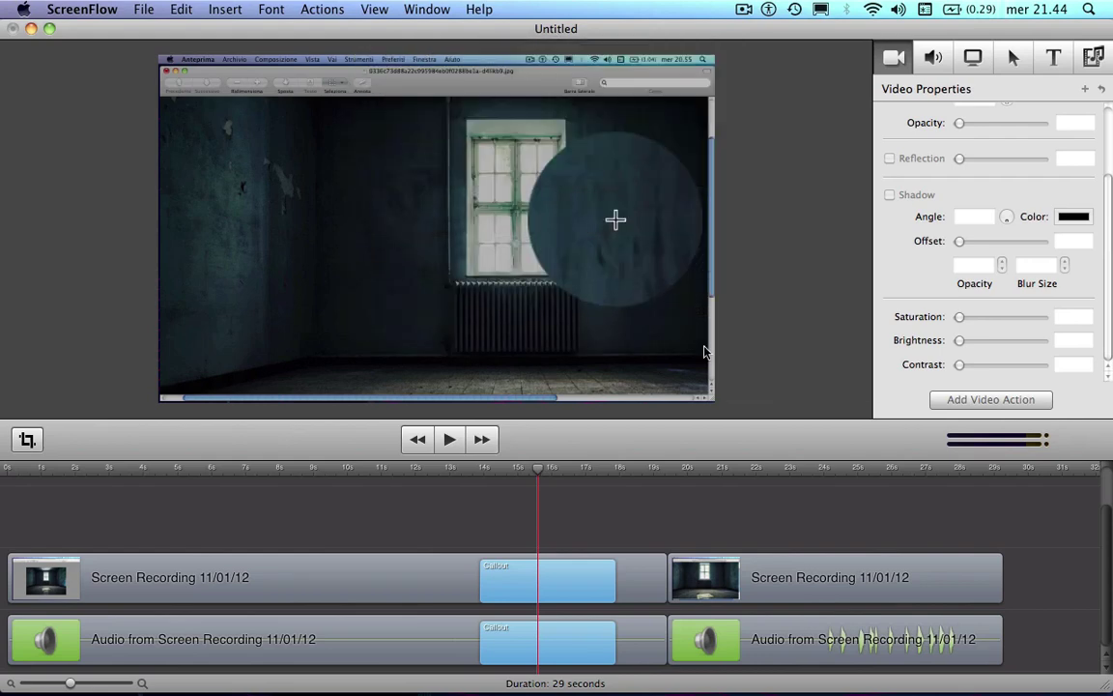